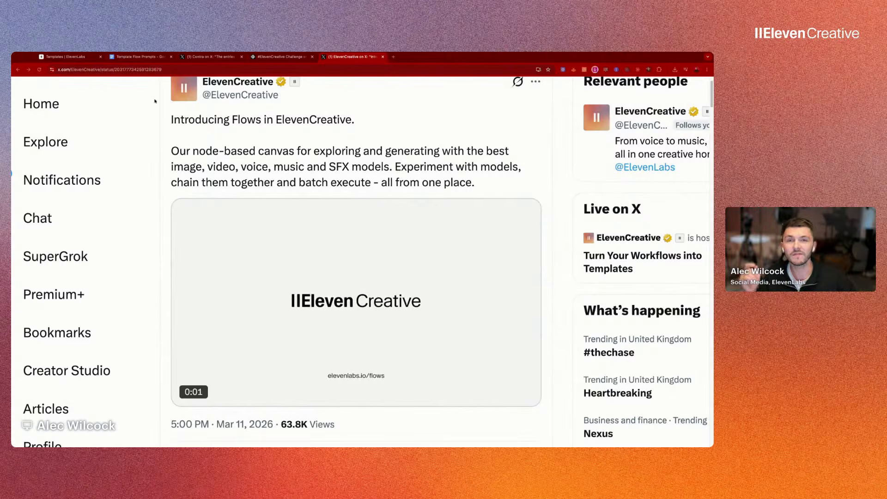
Step: Switch to ElevenLabs and browse the gallery of available creative templates on the Explore page
left_click(76, 57)
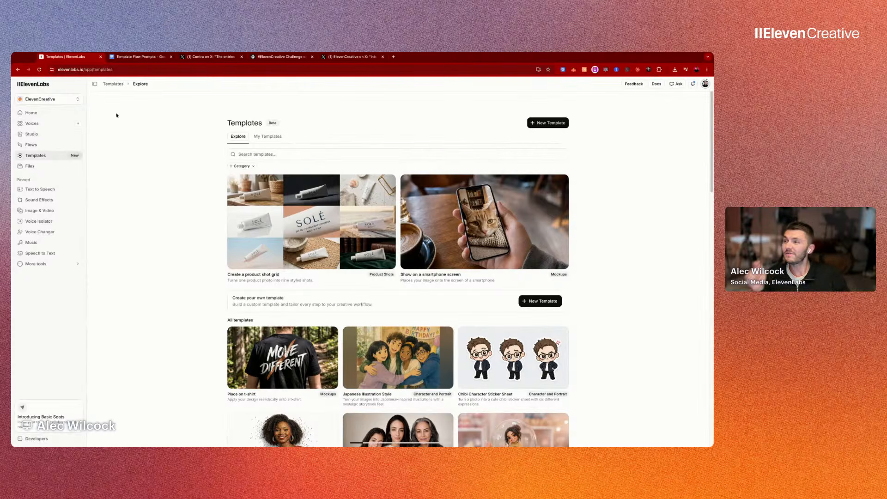
left_click(38, 114)
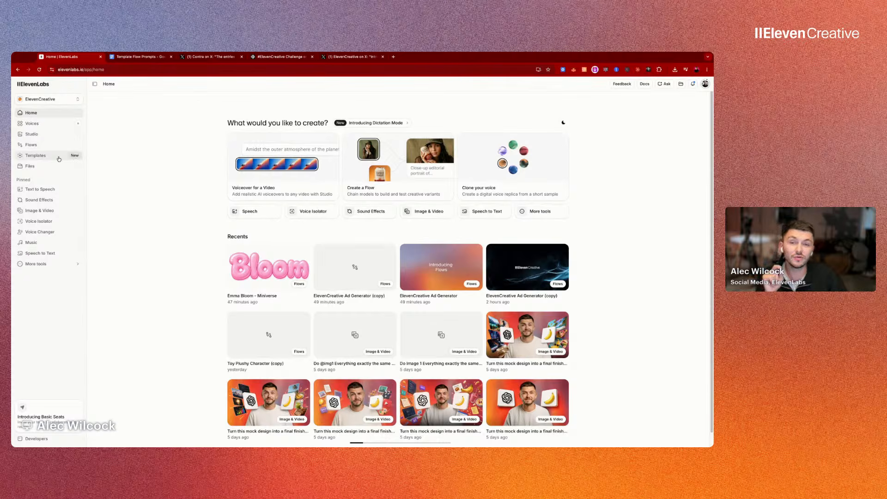
left_click(48, 157)
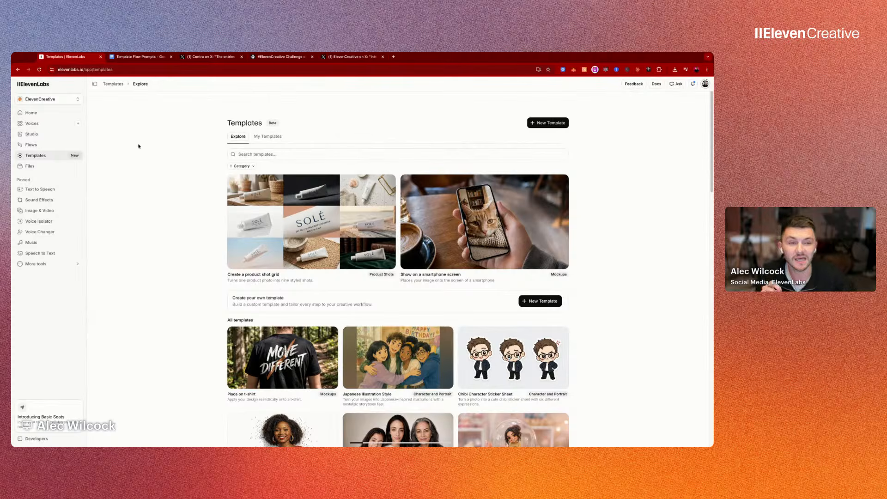
scroll(150, 155, "down", 3)
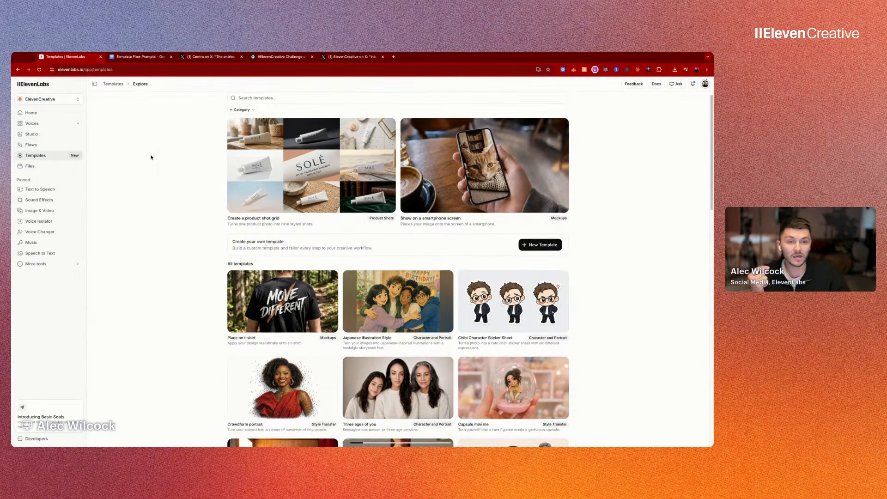
scroll(151, 157, "up", 3)
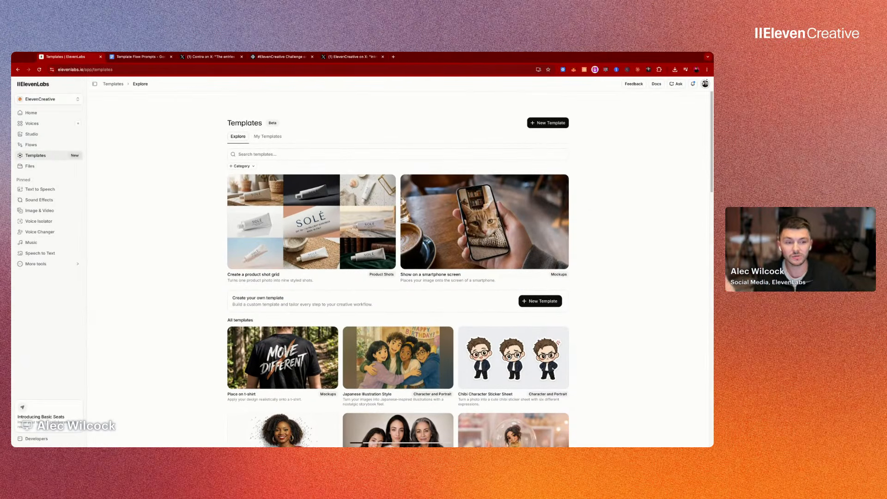
scroll(398, 258, "down", 3)
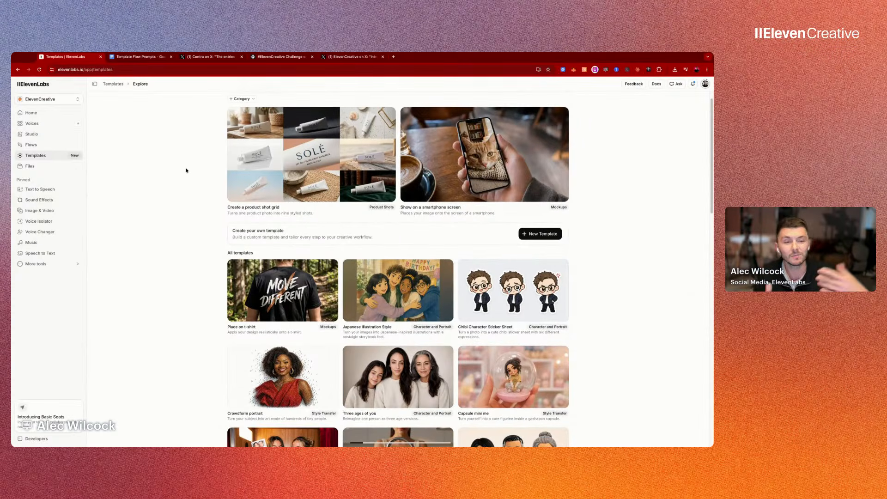
scroll(186, 171, "down", 1)
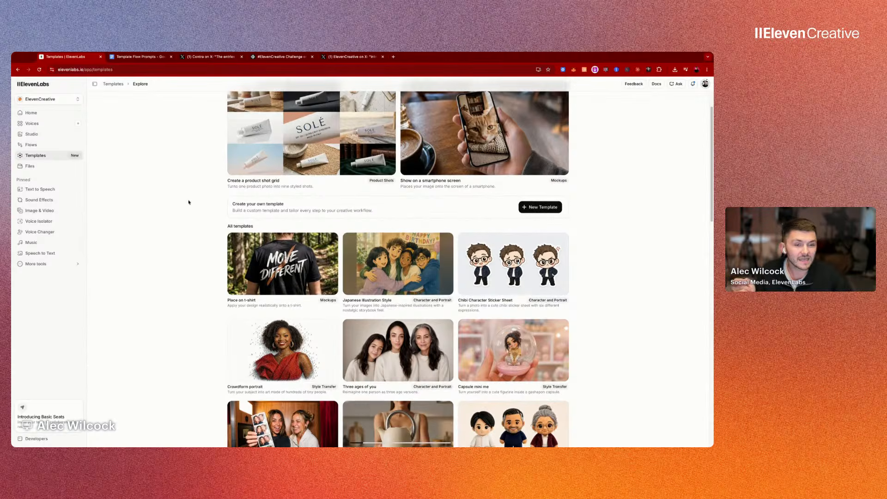
scroll(188, 200, "down", 2)
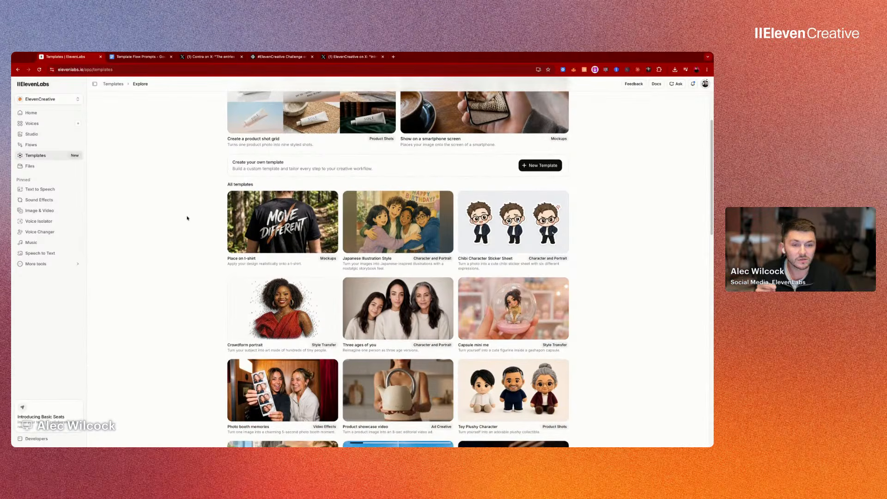
Step: Open the Crowdform portrait template, upload a portrait photo and try to generate the image
left_click(287, 307)
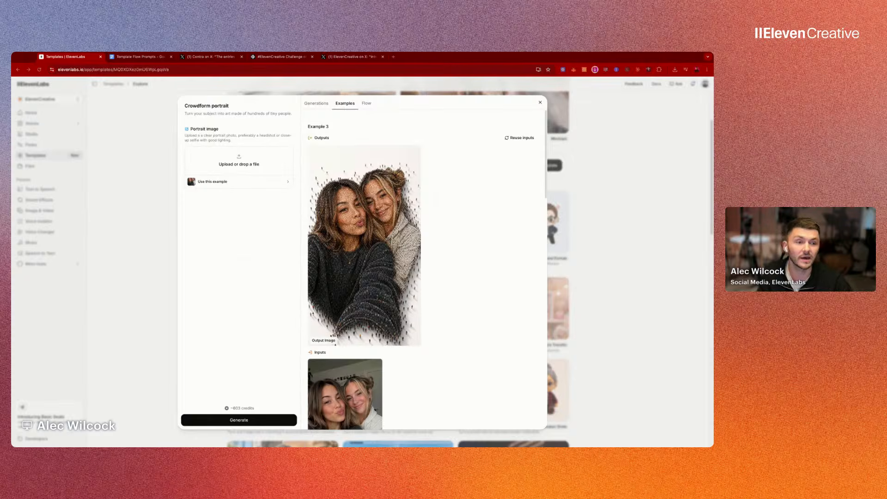
left_click(471, 370)
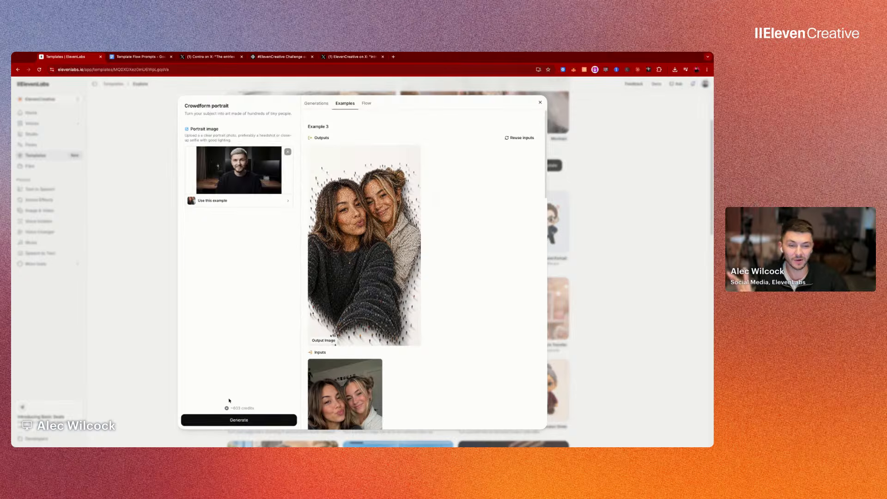
left_click(238, 421)
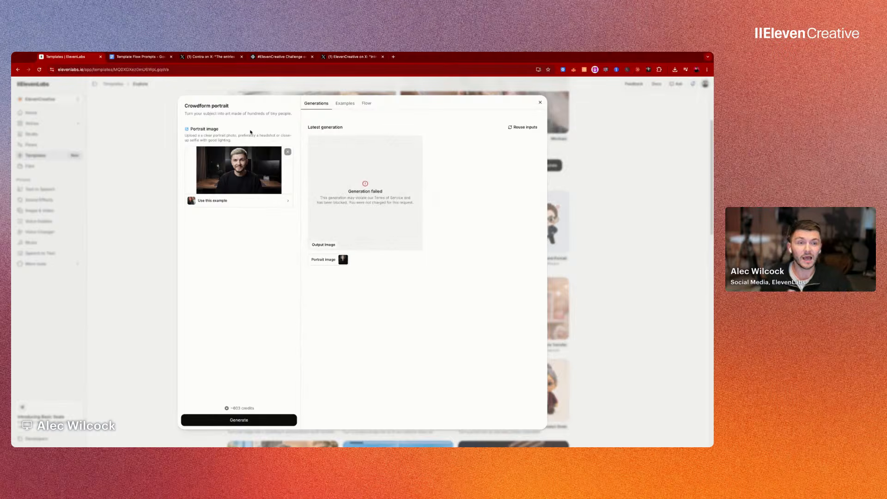
Step: Replace the portrait image with a different, closer headshot and generate the crowdform portrait again
left_click(288, 153)
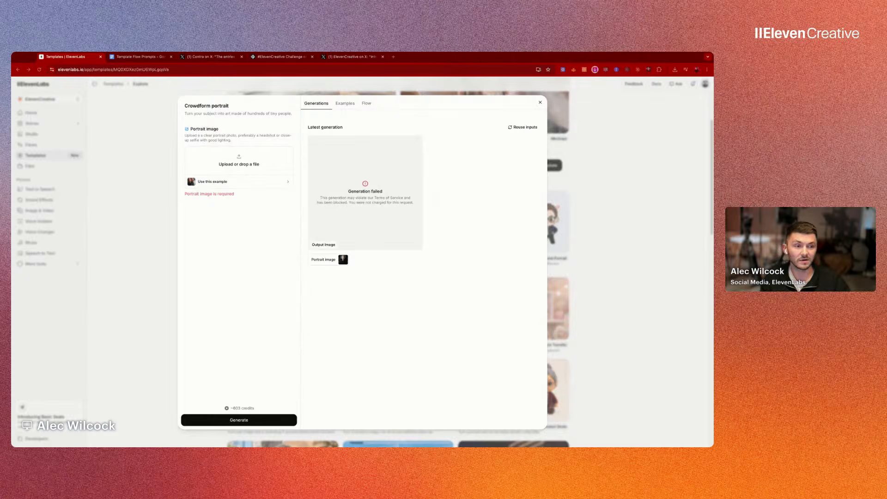
left_click(415, 315)
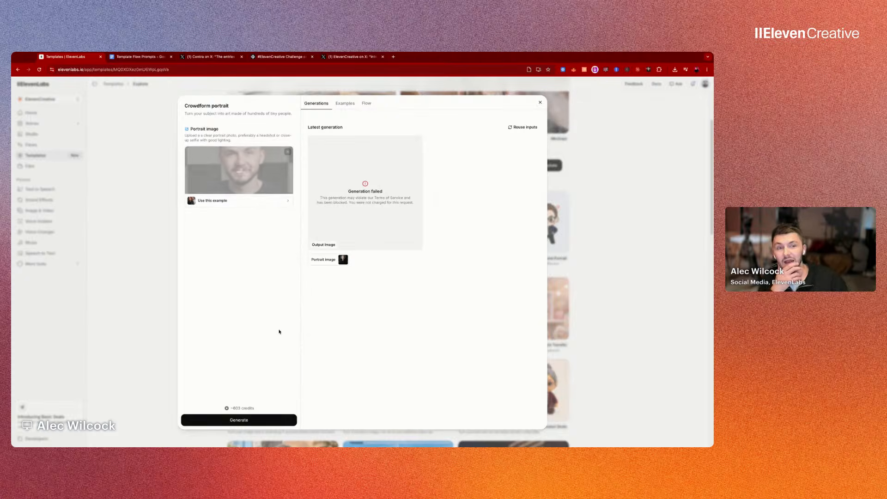
left_click(250, 420)
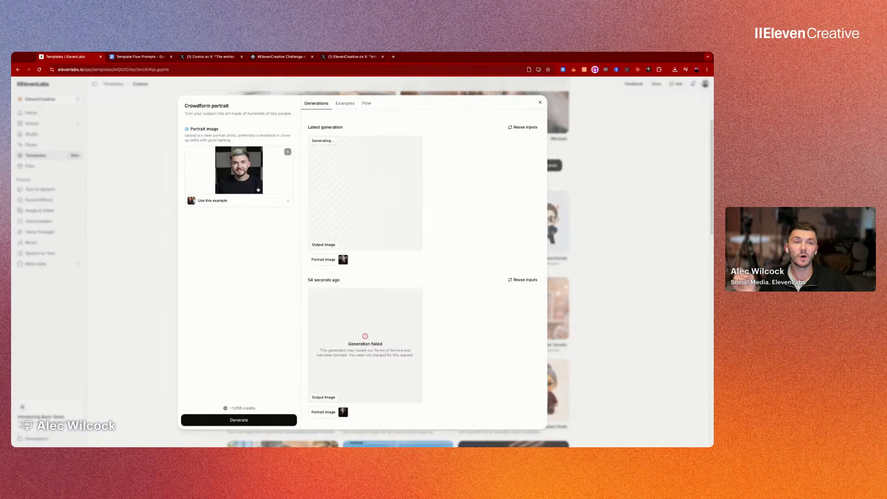
Step: Duplicate the Crowdform portrait page in a second browser tab and close the template there to show the gallery
right_click(69, 61)
left_click(107, 95)
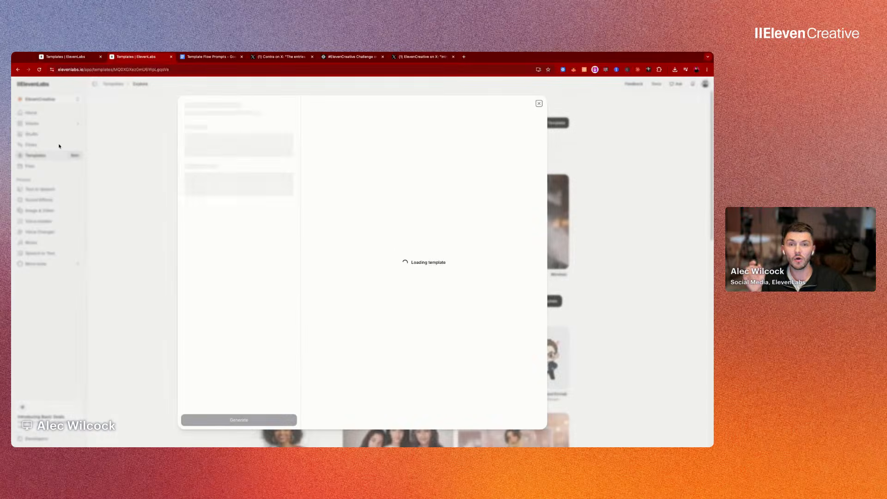
left_click(541, 102)
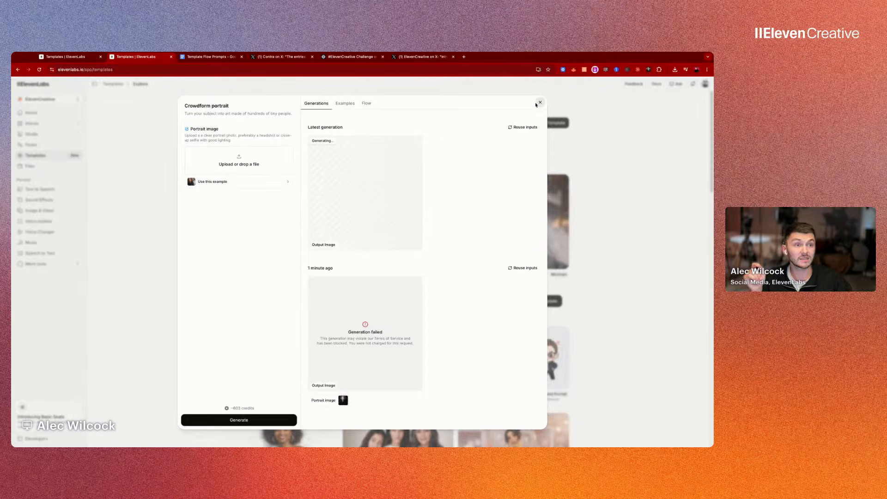
Step: Open the Remove object template from the gallery and load its example photo as the input image
scroll(598, 181, "down", 4)
scroll(615, 222, "down", 1)
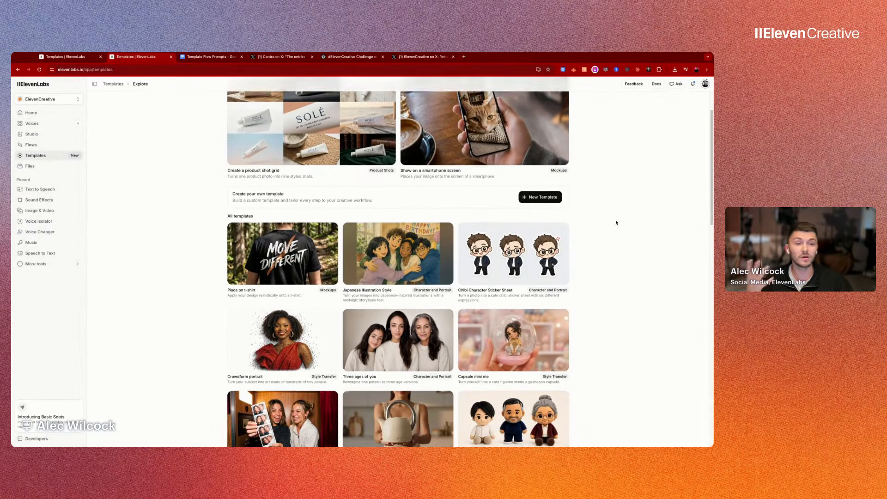
scroll(650, 246, "down", 2)
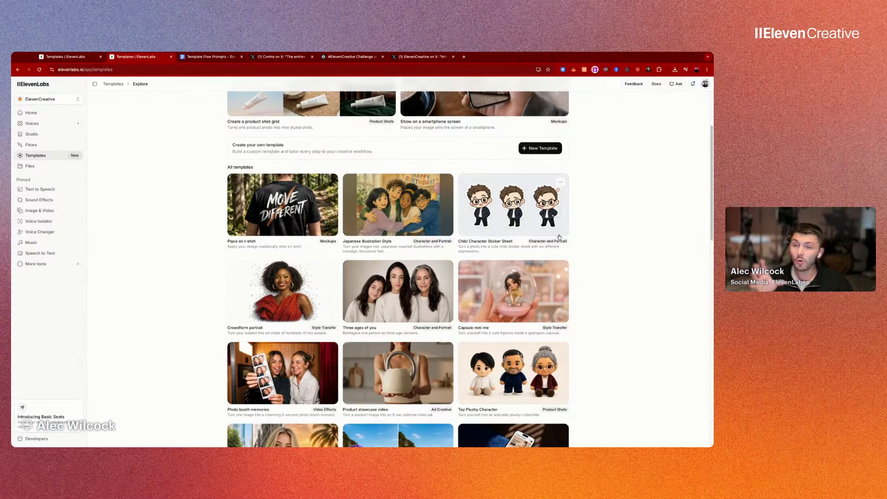
scroll(577, 249, "down", 2)
scroll(581, 250, "down", 7)
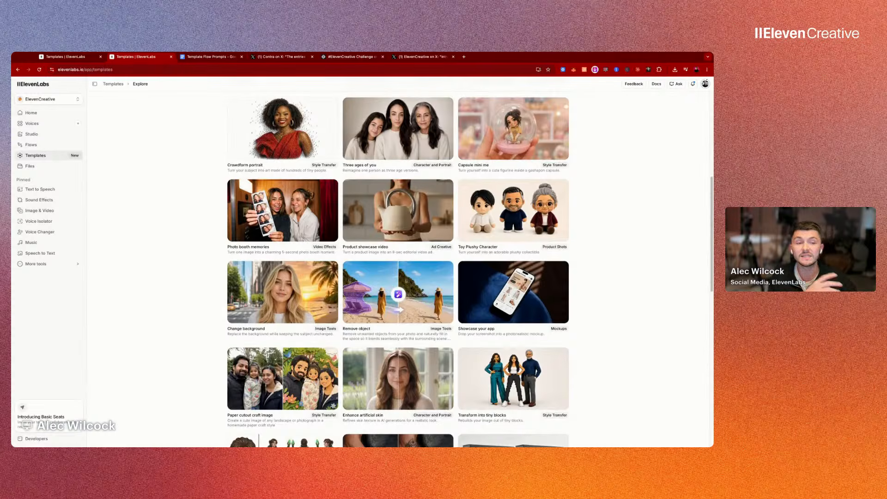
scroll(592, 227, "up", 1)
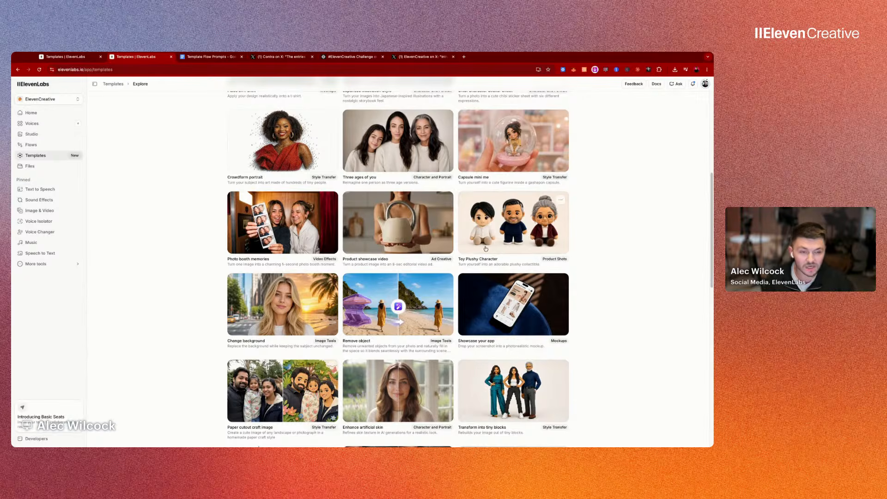
scroll(381, 267, "down", 1)
left_click(381, 268)
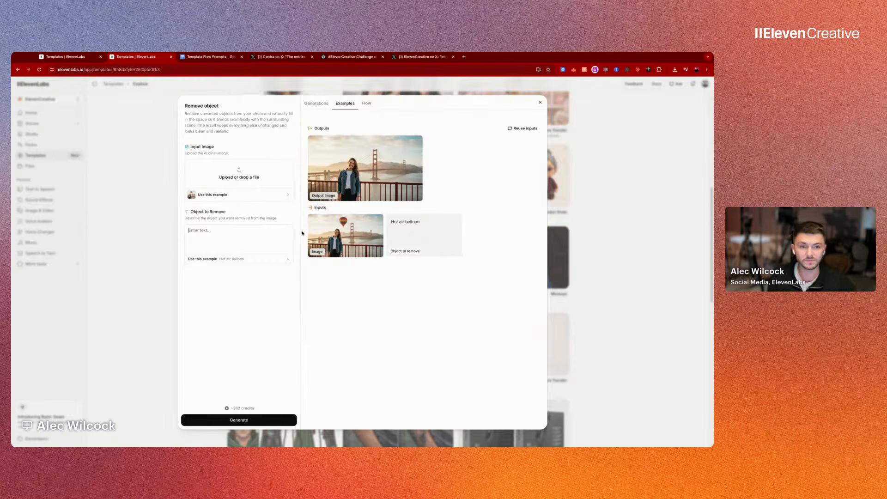
left_click(212, 195)
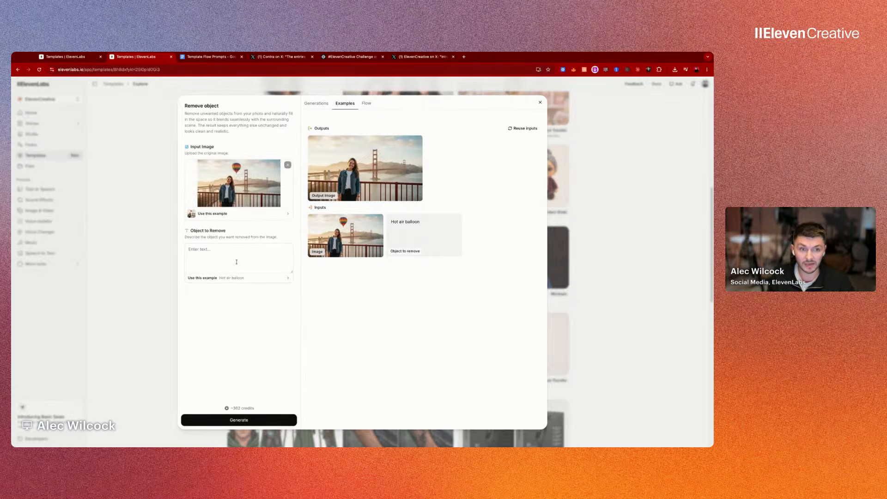
Step: Set the object to remove to "woman" and generate the edited image
type("wo")
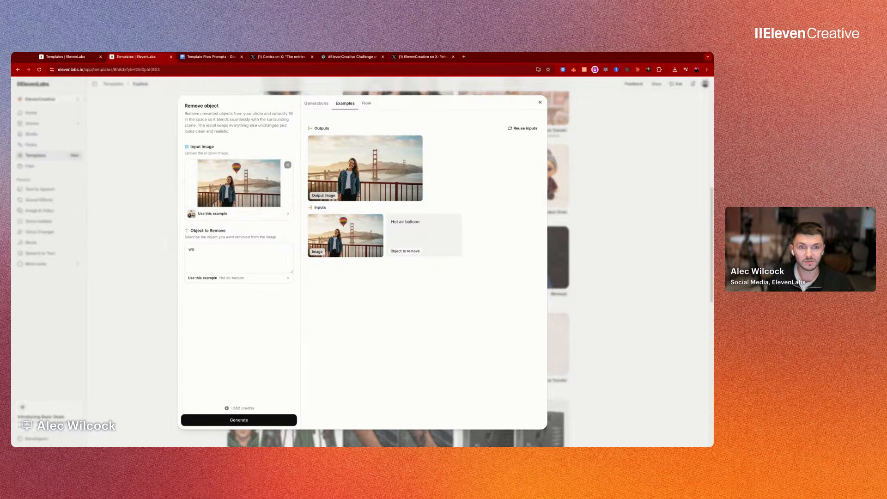
type("man")
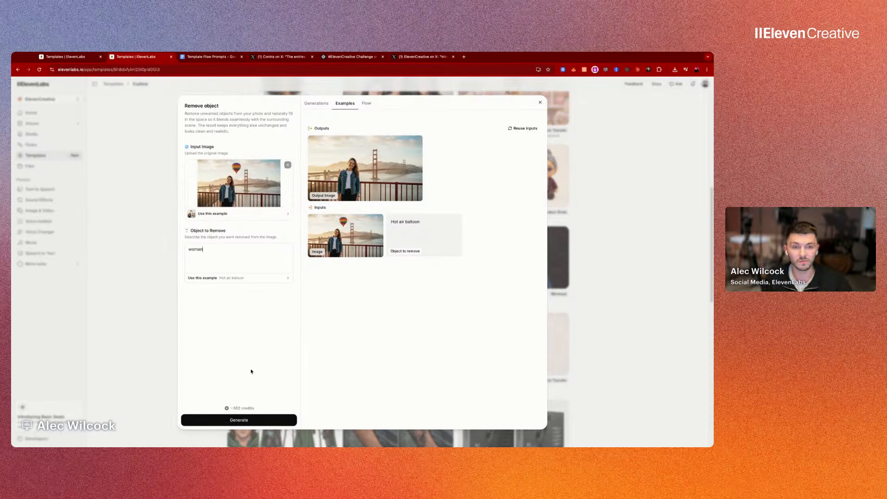
left_click(244, 422)
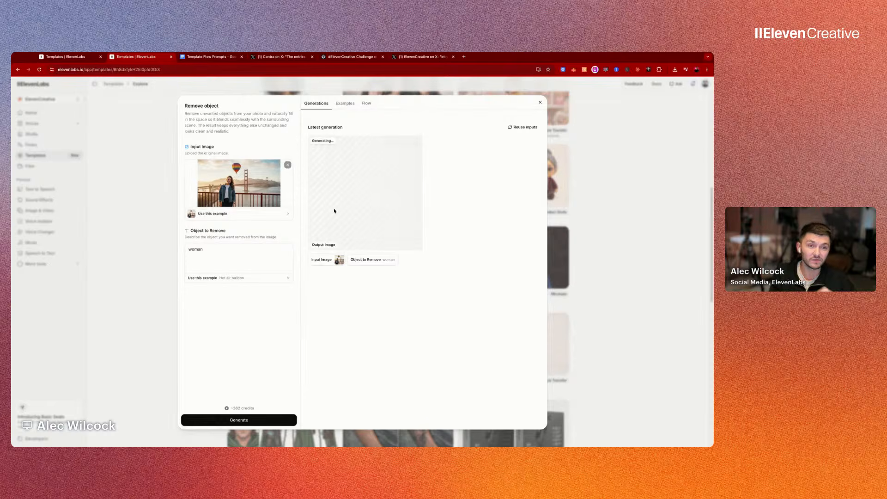
Step: View the Remove object template's example and the node flow behind it
left_click(345, 104)
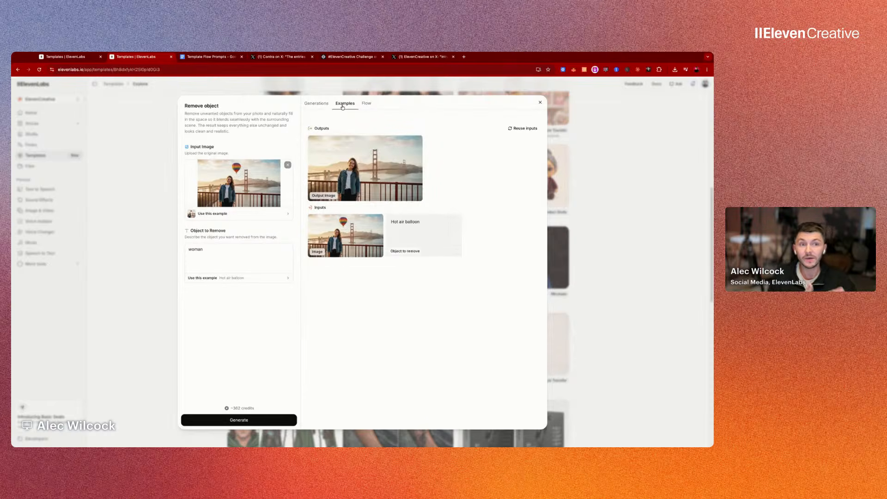
left_click(367, 103)
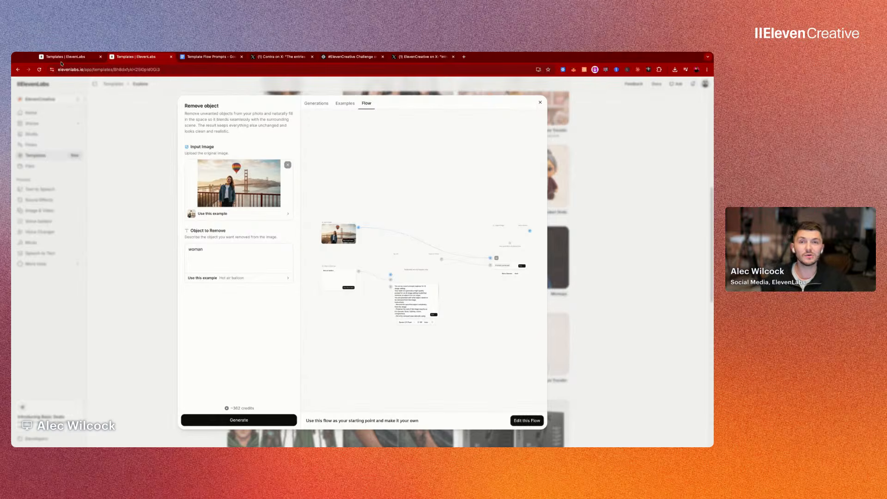
Step: Return to the Crowdform portrait page and examine the latest generated portrait up close
left_click(74, 61)
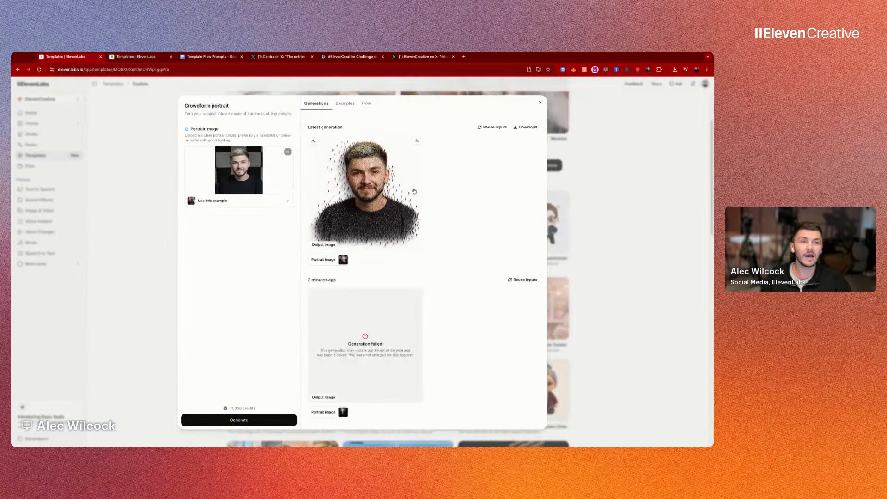
scroll(367, 177, "up", 5)
scroll(367, 178, "up", 5)
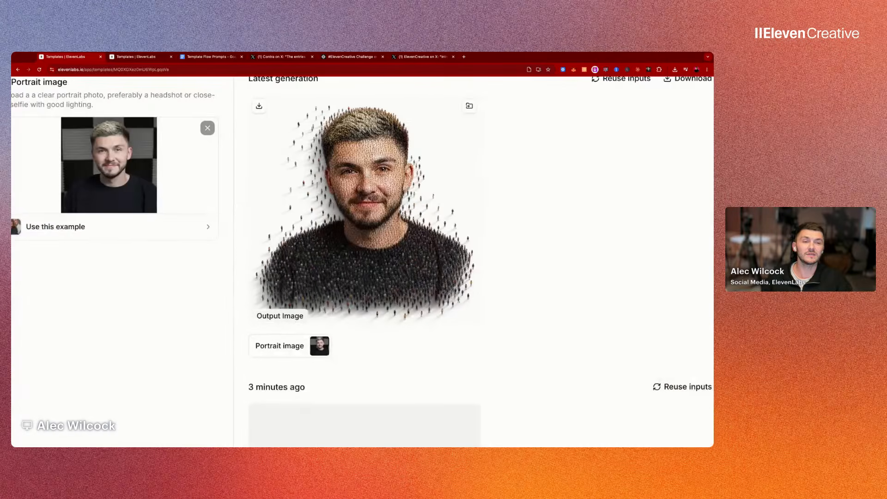
scroll(369, 178, "down", 5)
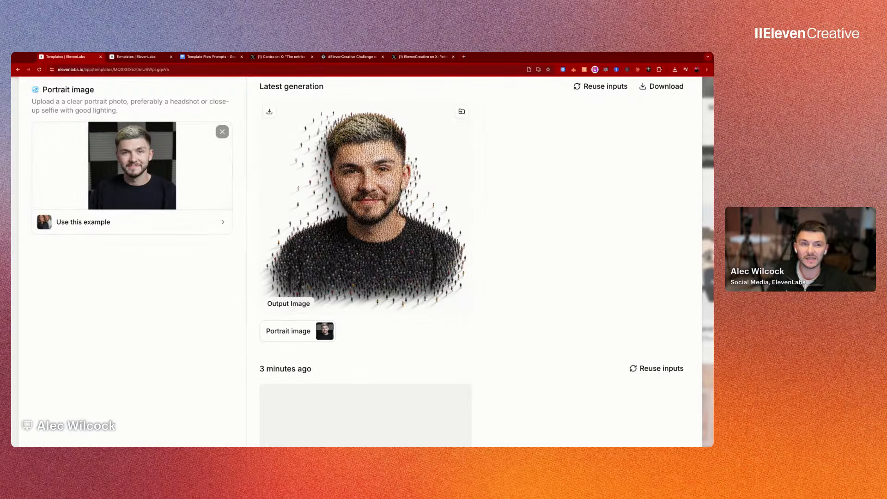
scroll(377, 193, "down", 5)
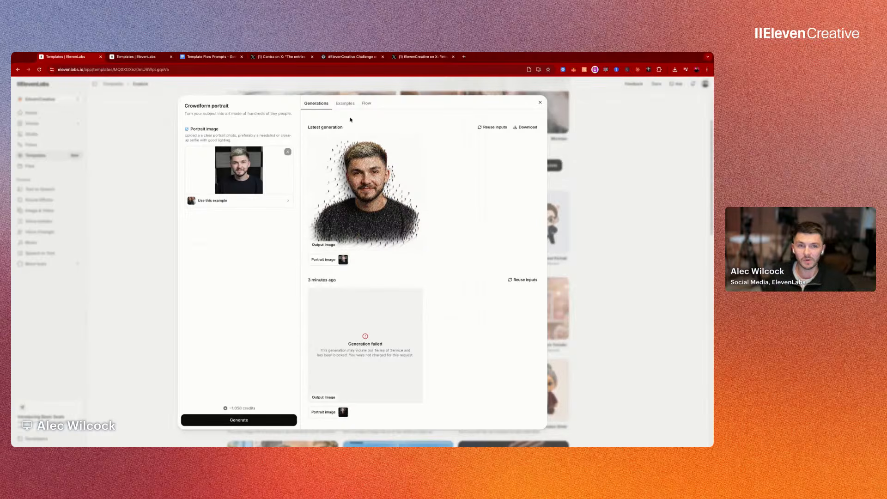
Step: Close the Crowdform portrait template and start a new blank template
left_click(541, 103)
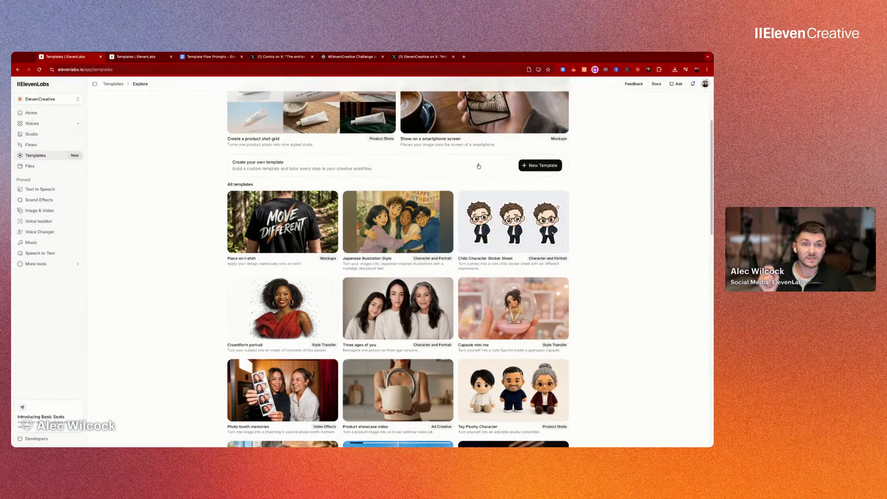
left_click(538, 165)
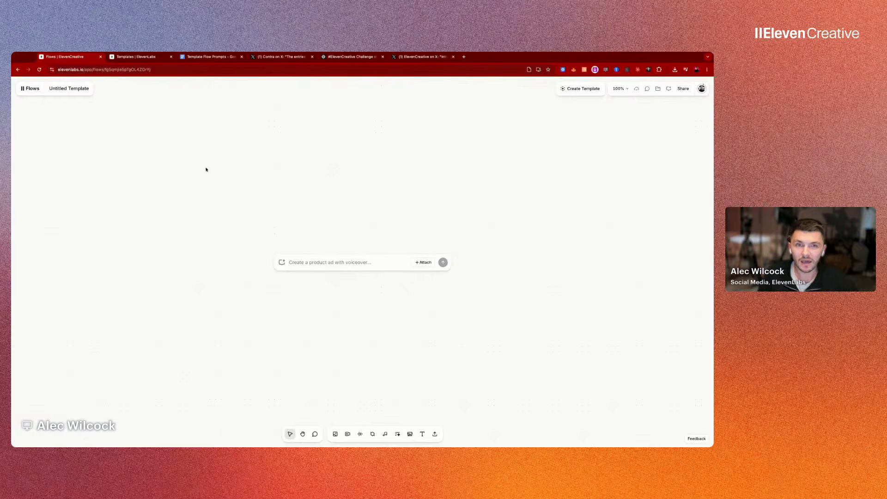
Step: Look over the LLM, image and video prompts in the Template Flow Prompts document
left_click(201, 60)
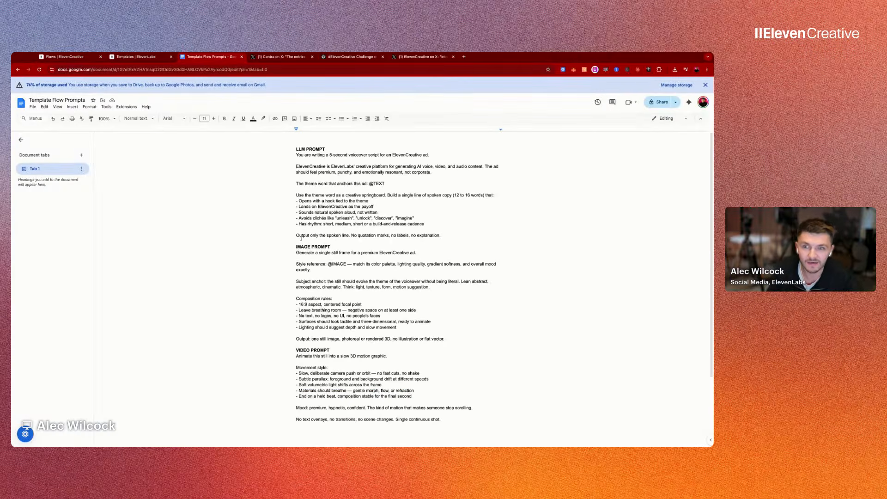
scroll(314, 239, "down", 1)
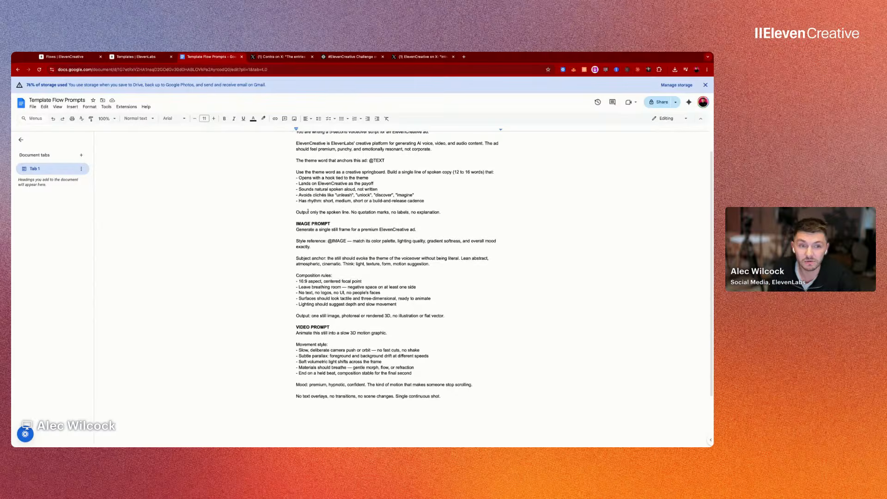
scroll(307, 210, "up", 1)
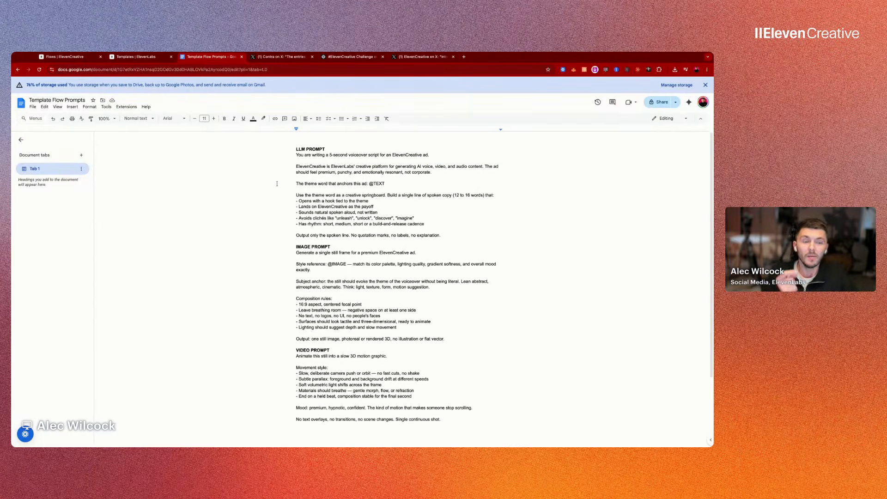
Step: Return to the Untitled Template flow and add an image generation node to the empty canvas
left_click(90, 61)
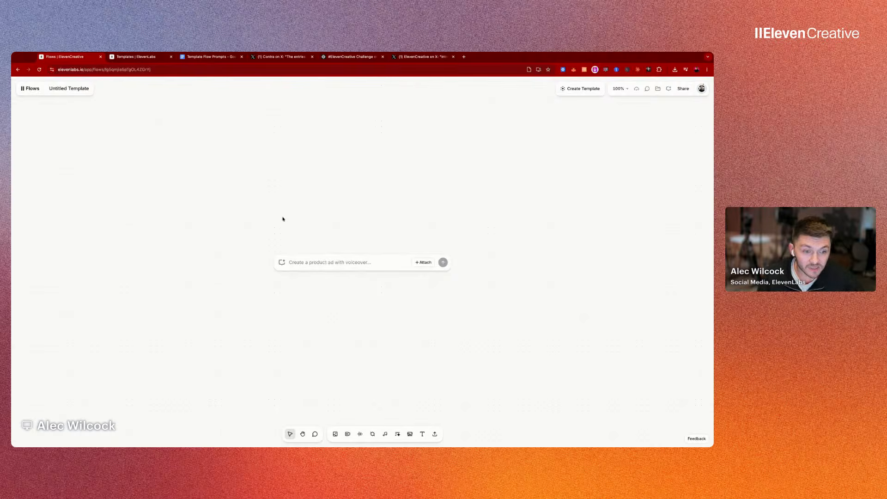
right_click(265, 209)
left_click(284, 221)
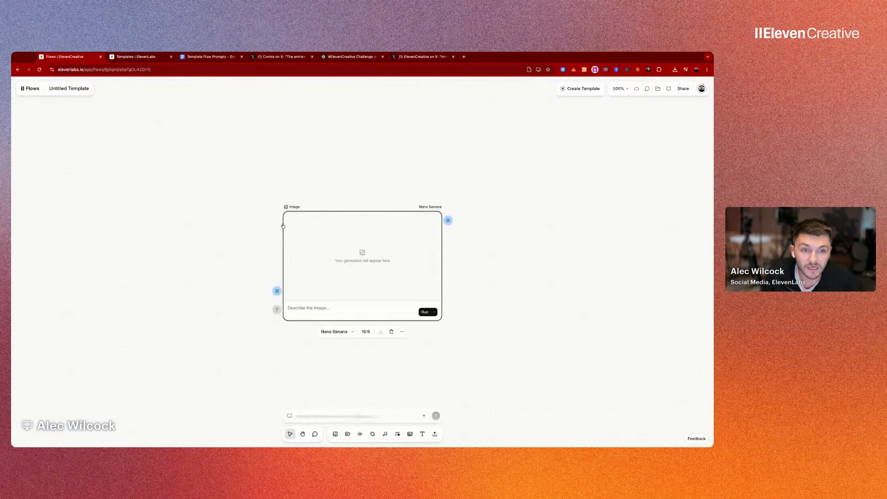
scroll(210, 146, "down", 3)
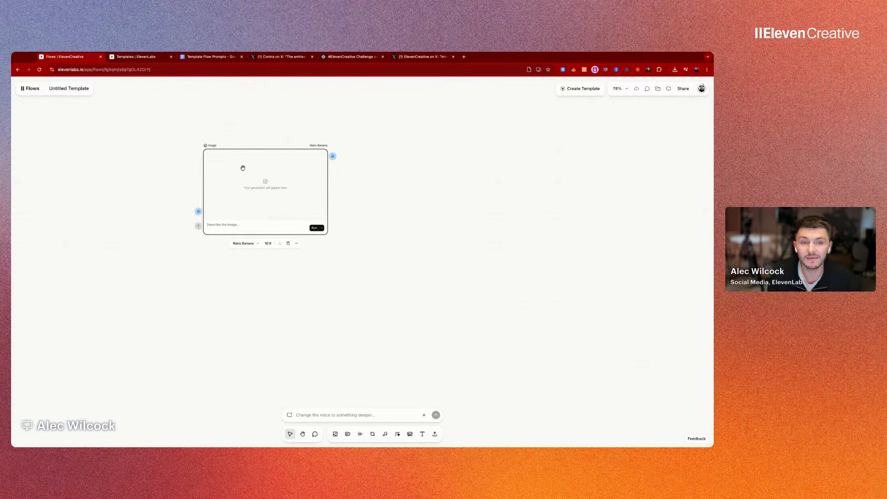
right_click(365, 181)
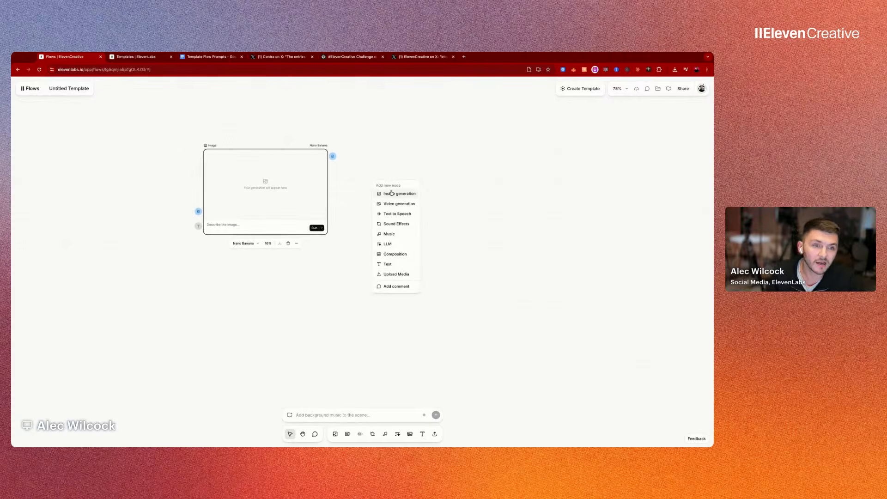
left_click(389, 163)
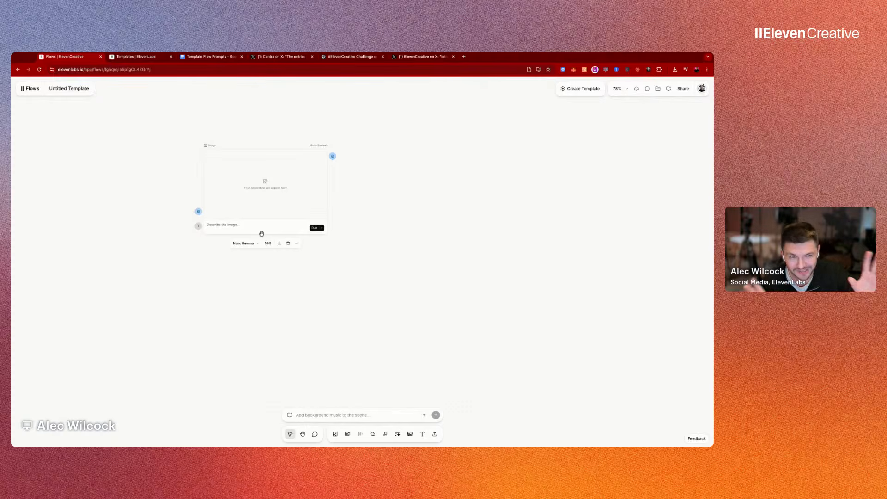
Step: Add a video generation node beside the image node and a Text to Speech node beneath them
scroll(262, 234, "down", 5)
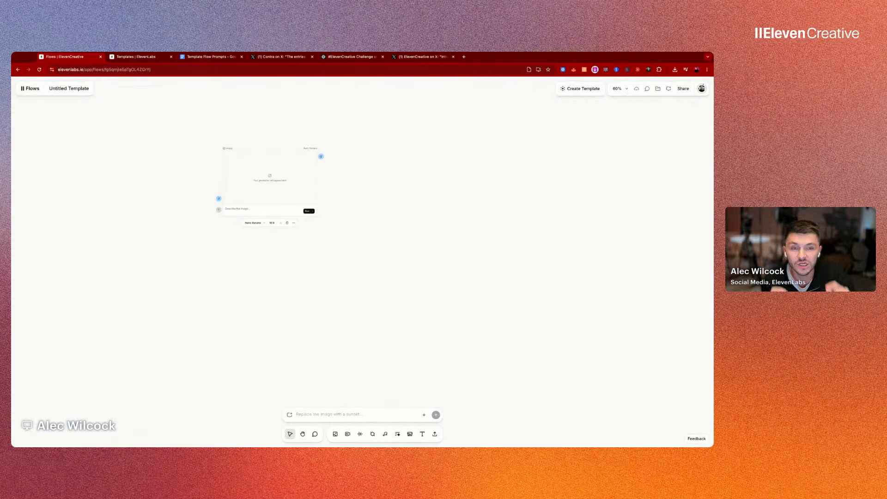
right_click(429, 215)
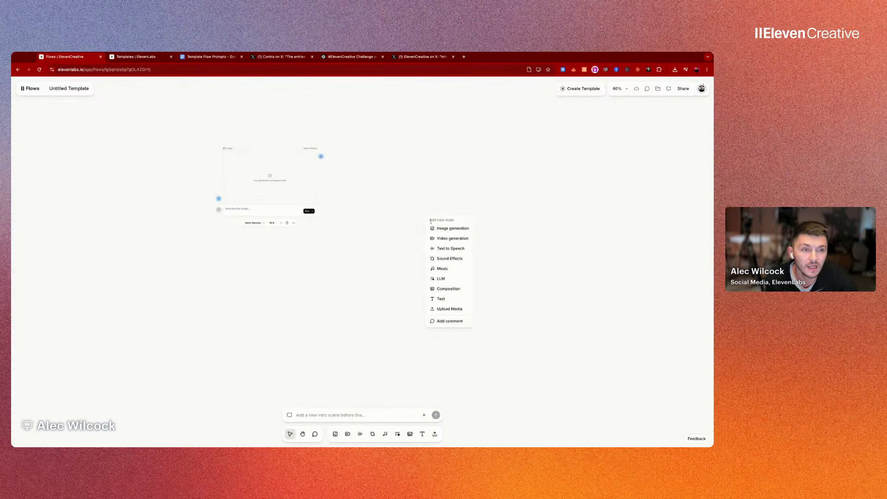
left_click(444, 239)
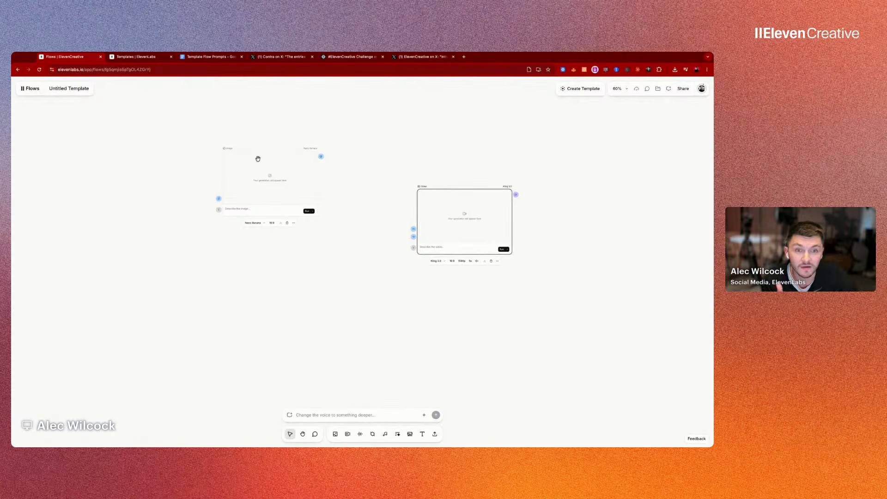
scroll(414, 213, "right", 1)
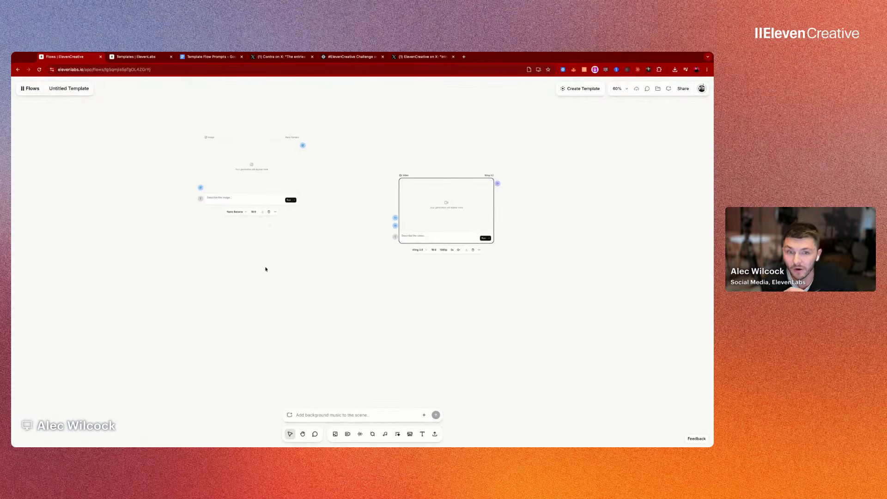
right_click(283, 288)
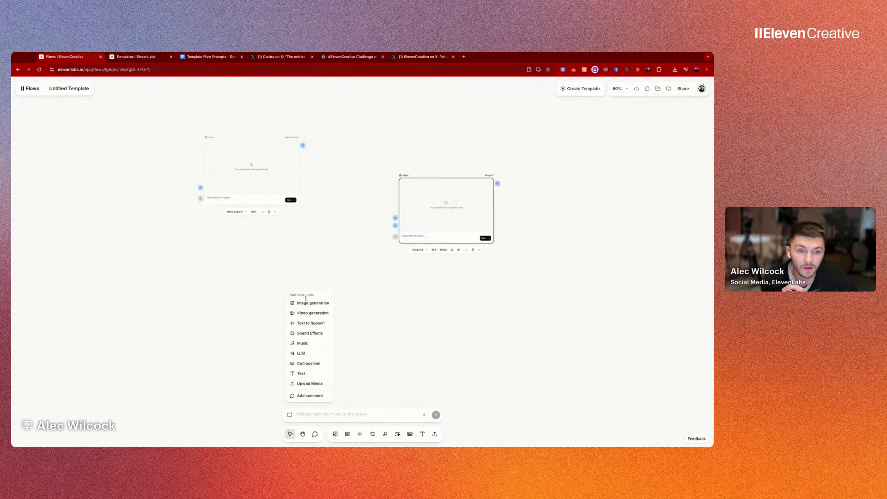
left_click(312, 324)
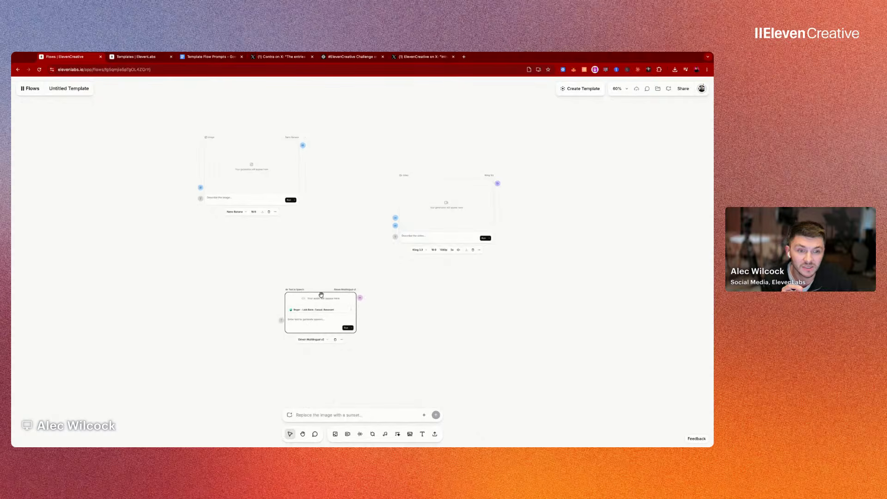
Step: Create a Mix with video composition node from the Text to Speech output and connect the video node's output to it
scroll(442, 291, "right", 5)
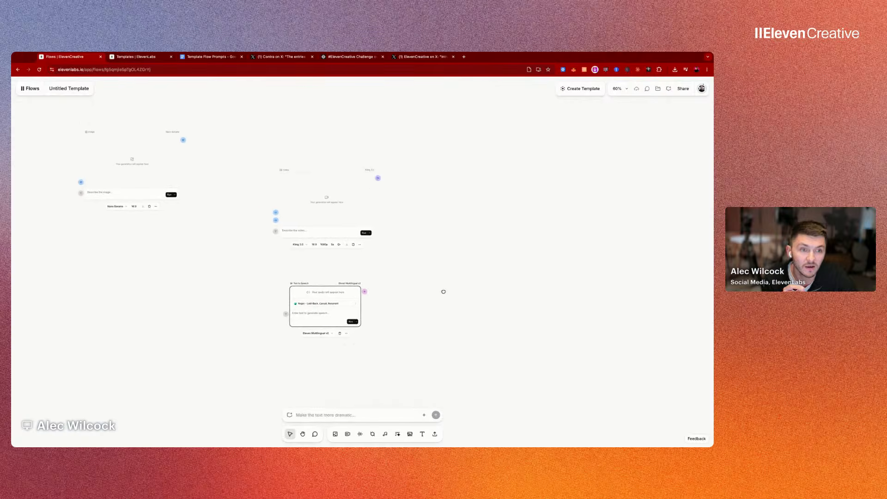
left_click(348, 292)
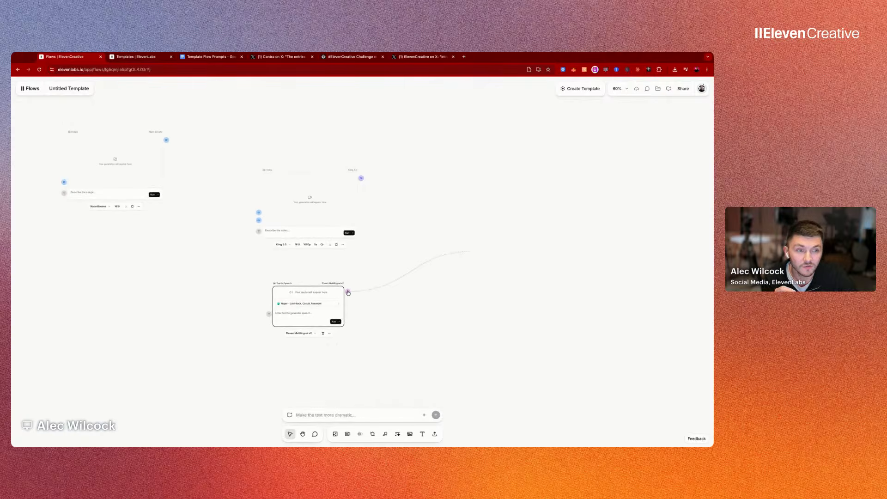
left_click_drag(348, 292, 474, 255)
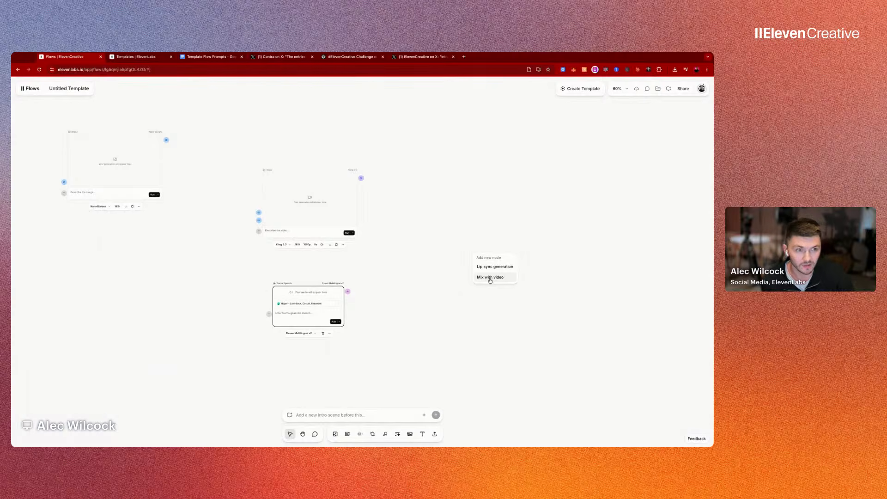
left_click(490, 278)
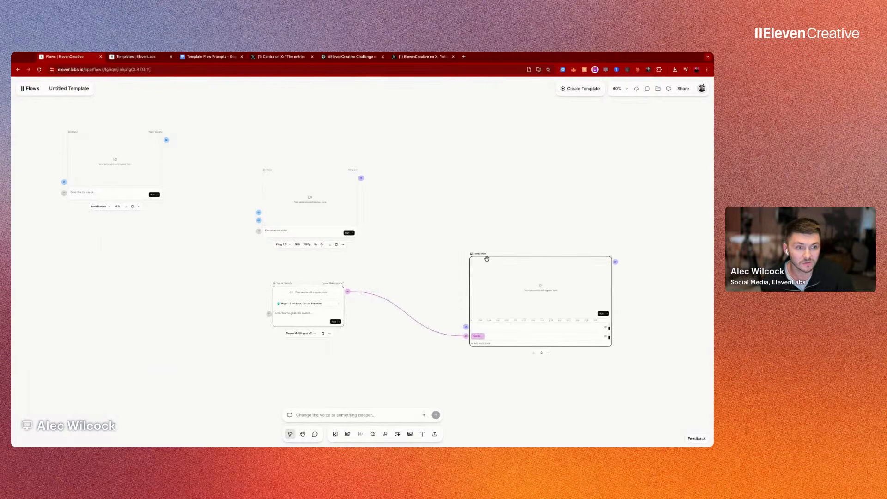
left_click_drag(487, 258, 462, 202)
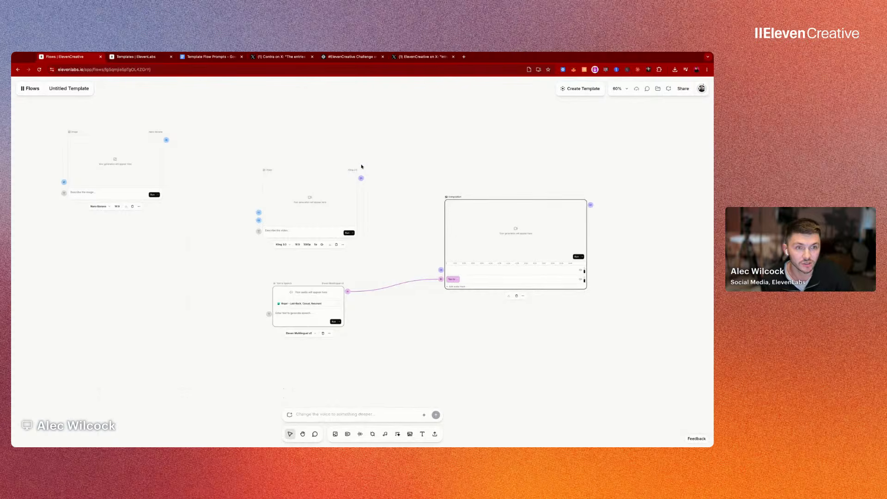
left_click(361, 179)
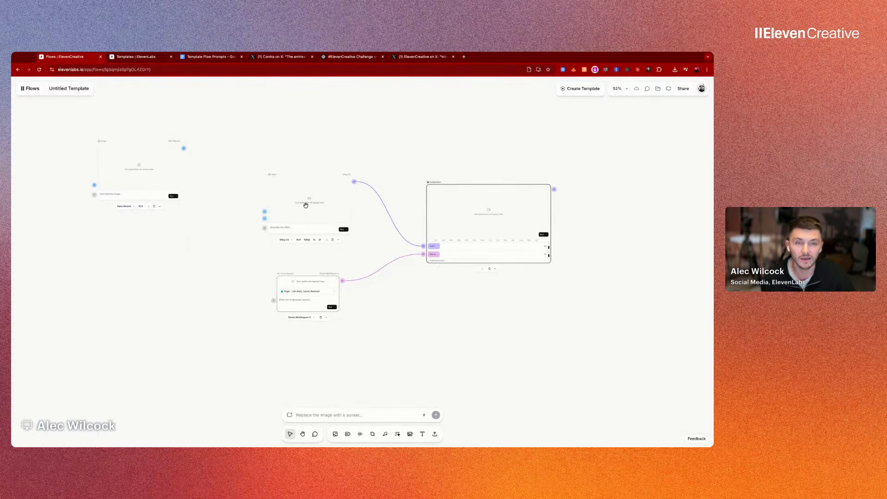
Step: Add an LLM node below the image node, beside the Text to Speech node
scroll(601, 263, "down", 3)
scroll(250, 222, "left", 1)
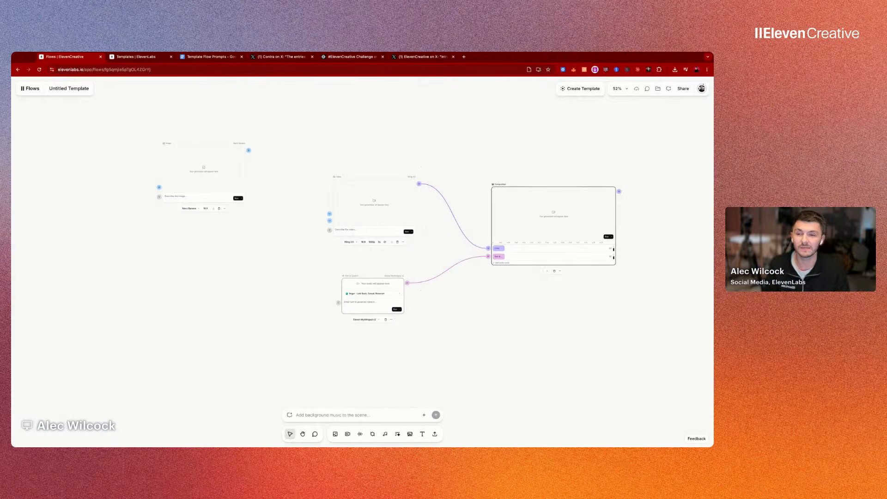
right_click(178, 284)
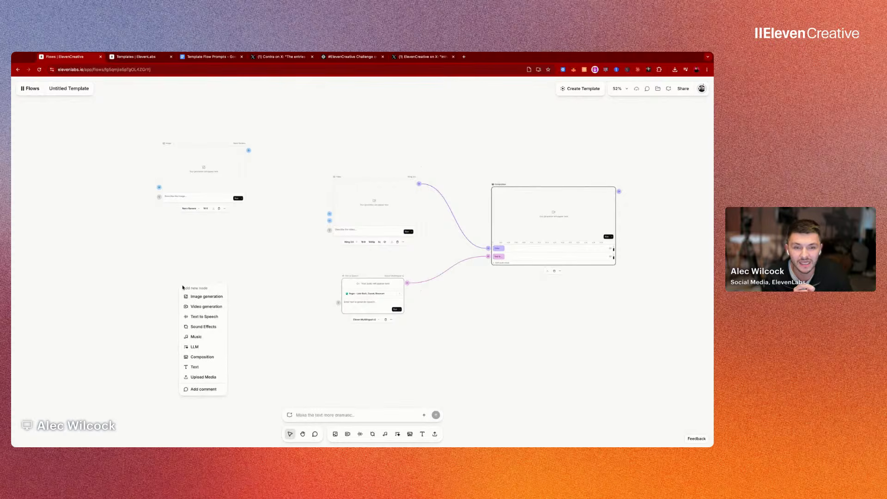
left_click(204, 348)
scroll(203, 293, "up", 5)
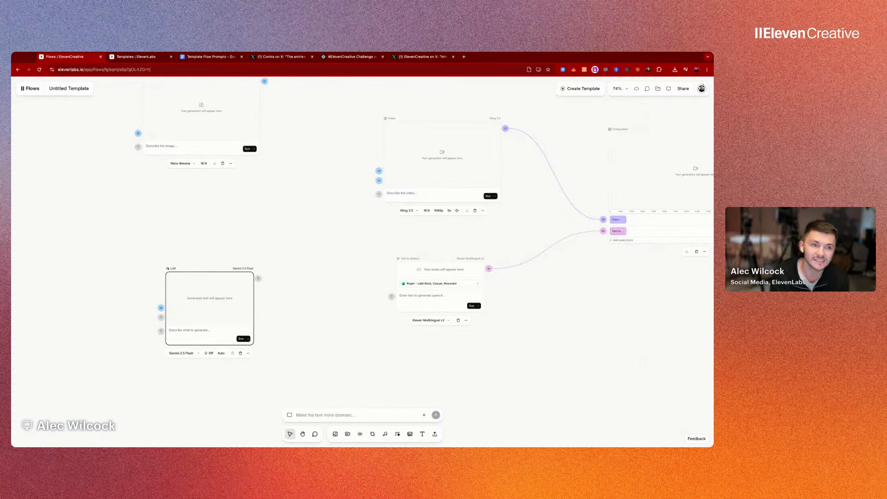
scroll(192, 298, "up", 5)
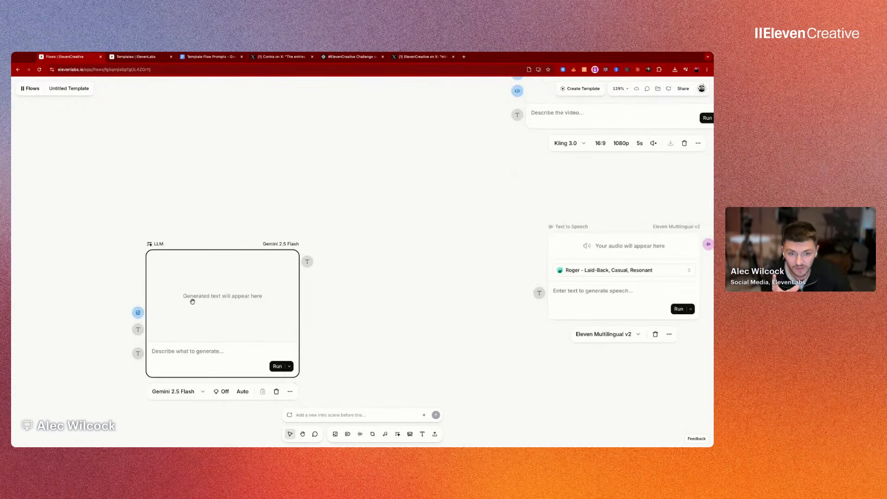
scroll(203, 275, "up", 4)
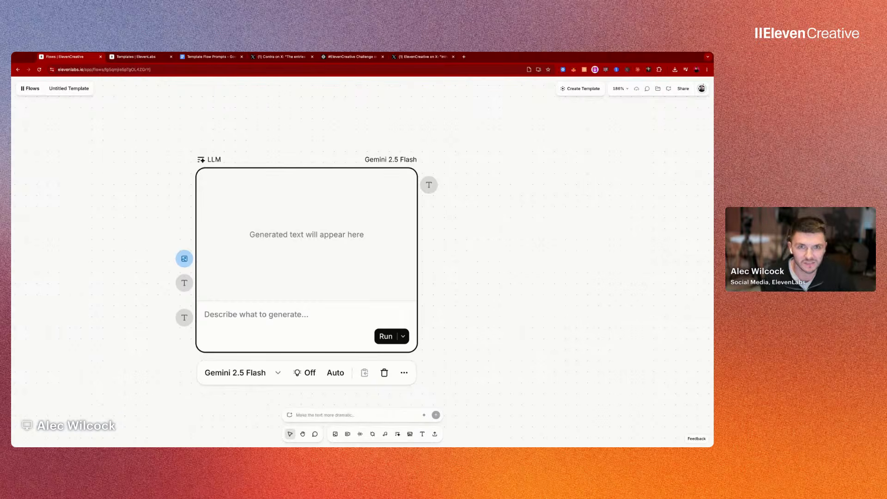
Step: Switch to the Template Flow Prompts document and examine the full LLM prompt for the 5-second voiceover script up close
left_click(208, 56)
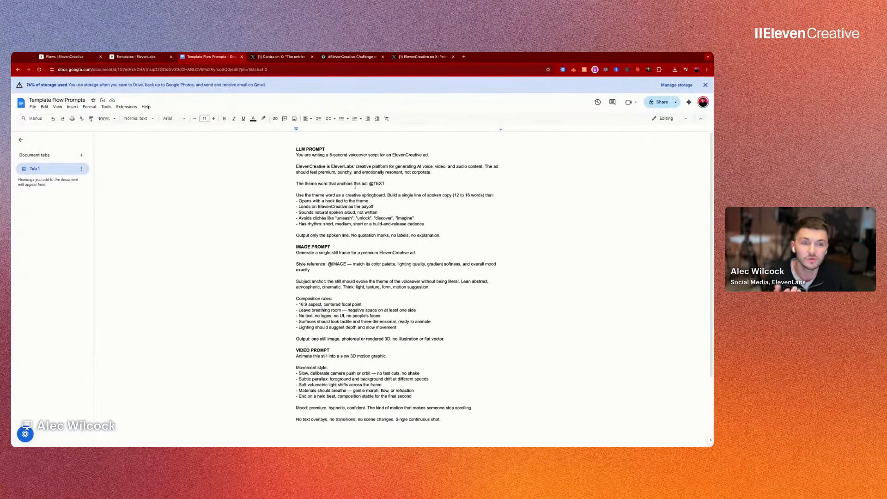
scroll(358, 204, "up", 5)
scroll(358, 203, "up", 1)
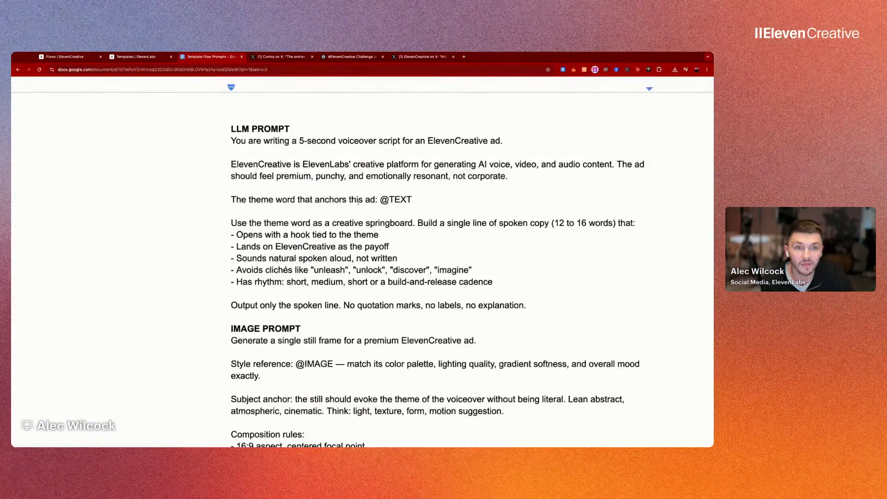
scroll(358, 204, "up", 2)
scroll(442, 276, "right", 3)
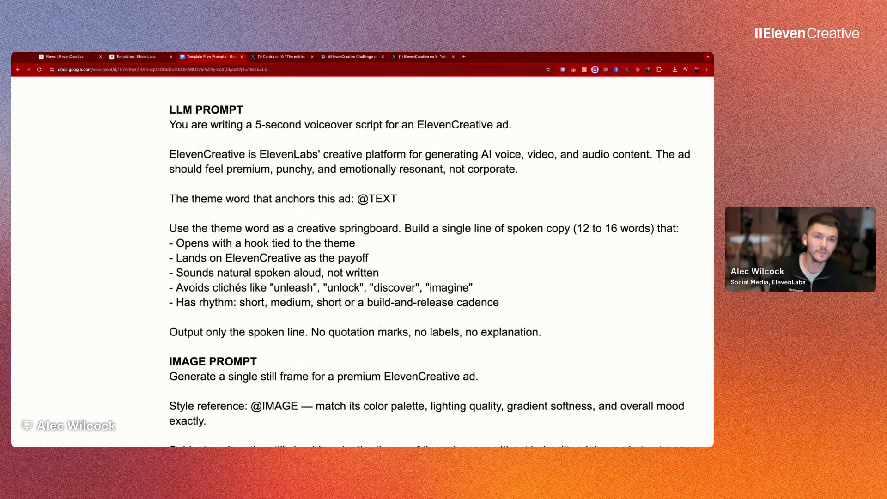
scroll(163, 140, "up", 1)
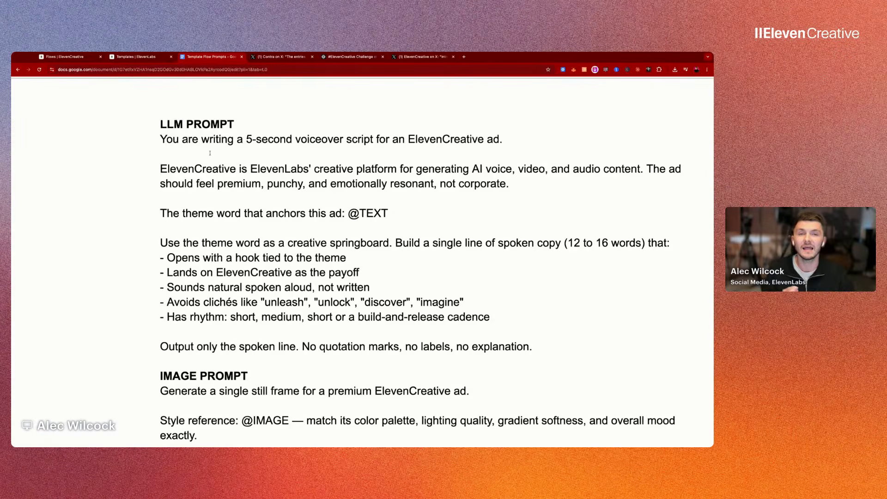
left_click_drag(161, 139, 416, 139)
left_click(426, 139)
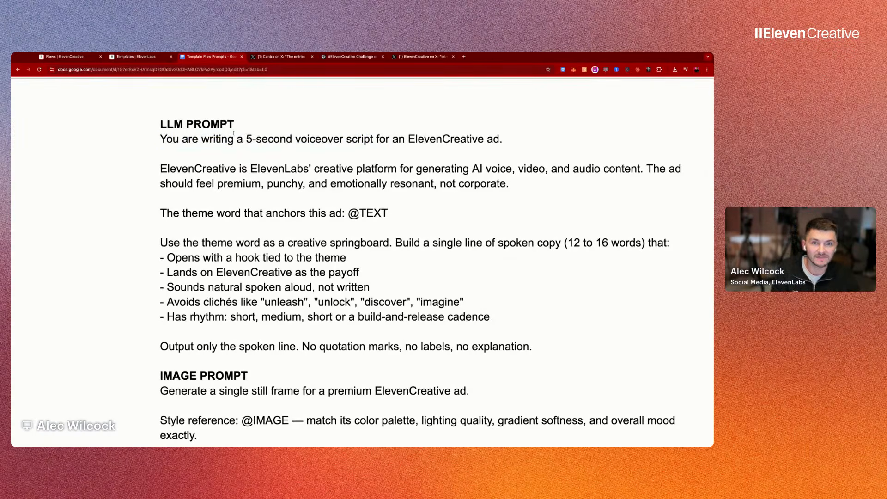
left_click_drag(161, 139, 536, 346)
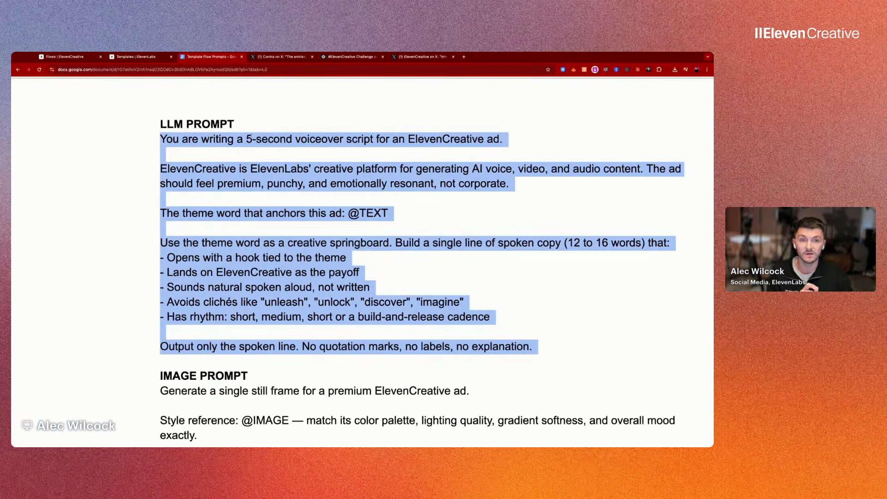
left_click(254, 139)
scroll(385, 201, "down", 1)
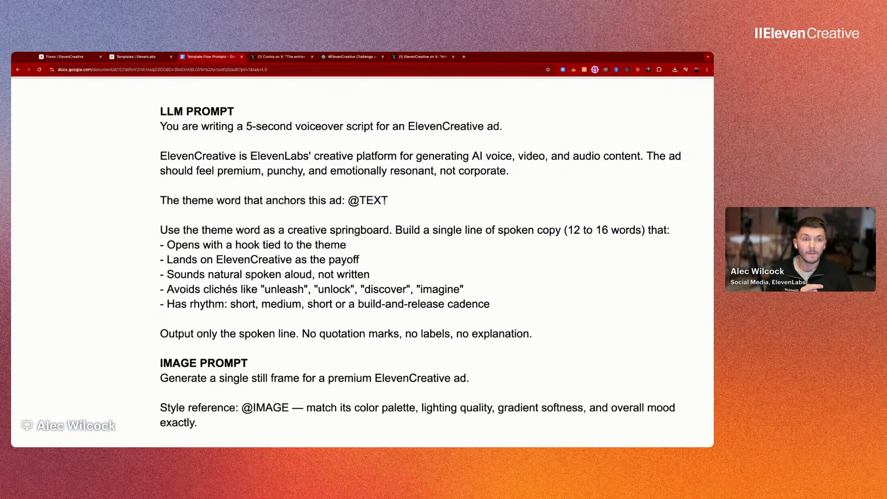
double_click(386, 202)
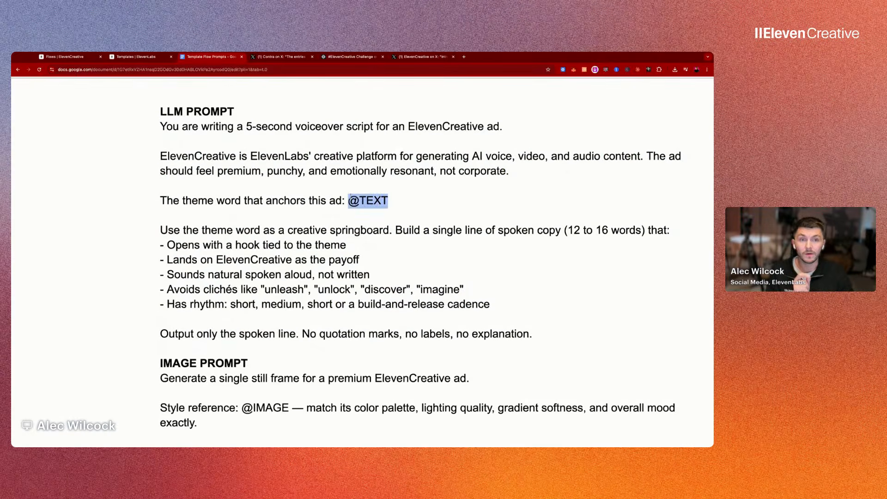
left_click(174, 201)
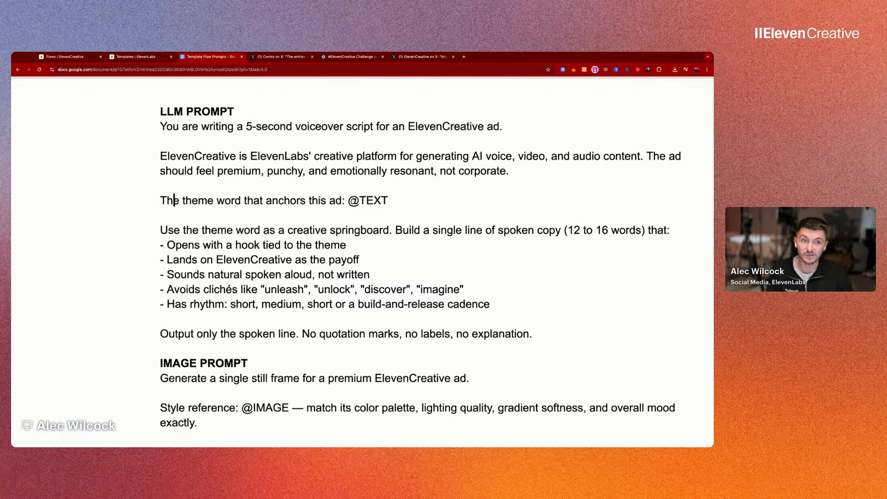
key("End")
key("ctrl+shift+Left")
key("ctrl+shift+Left")
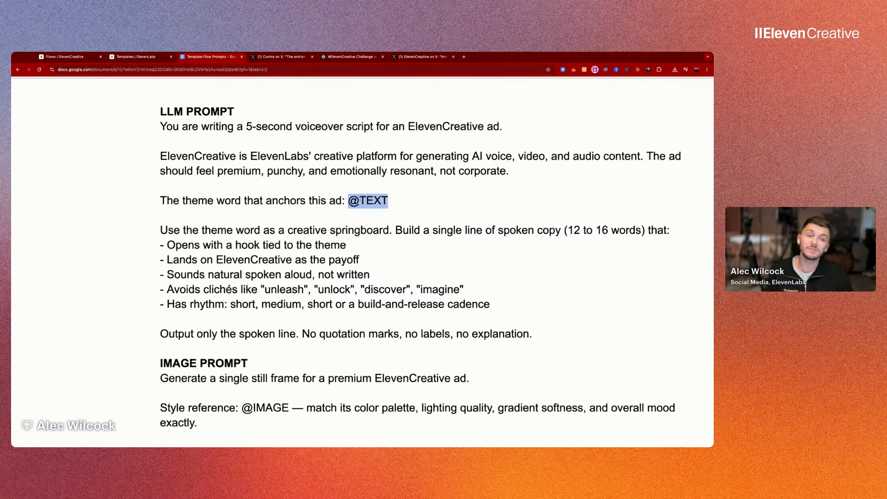
Step: Switch to the Remove object template, clear its Object to Remove text and view the latest generation beside the inputs
left_click(375, 200)
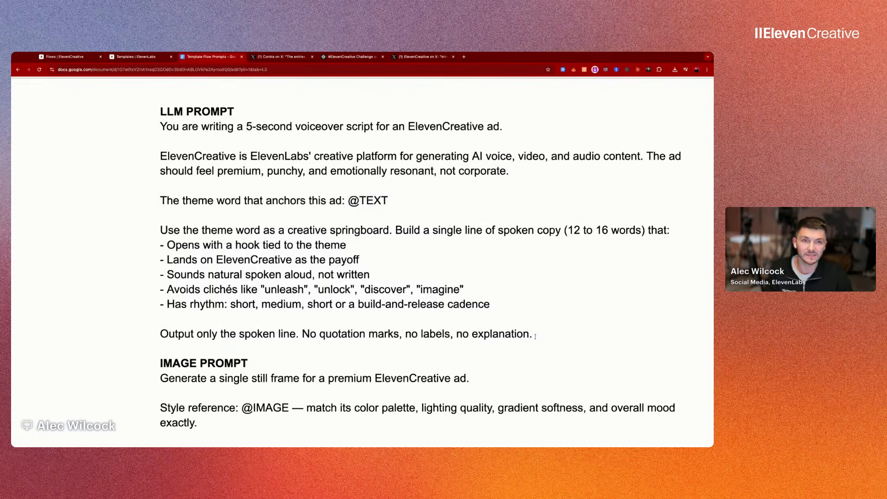
left_click(136, 57)
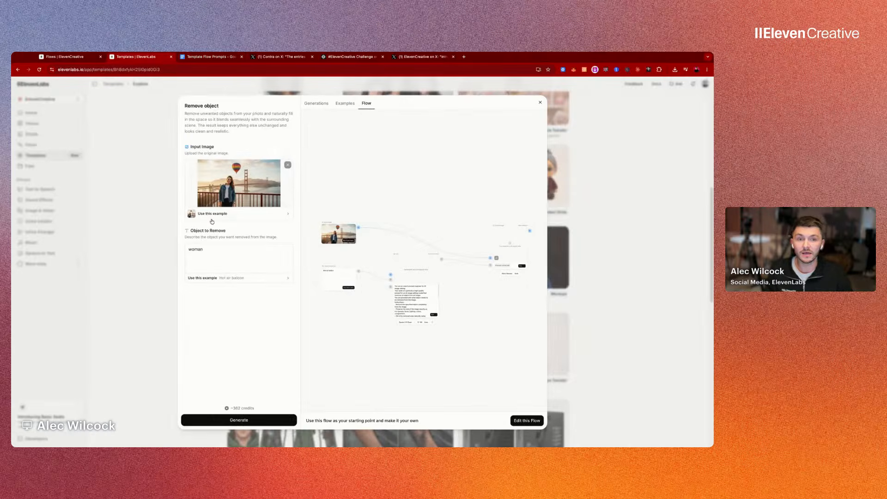
double_click(195, 249)
scroll(195, 249, "up", 5)
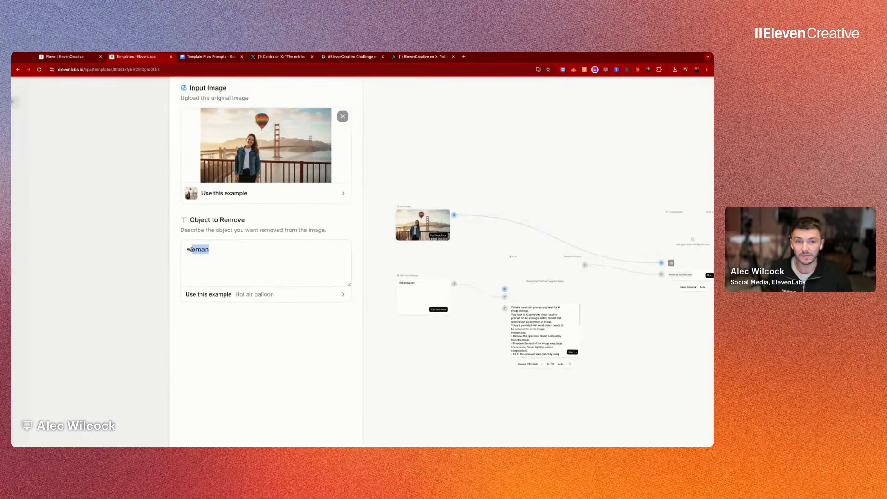
key("BackSpace")
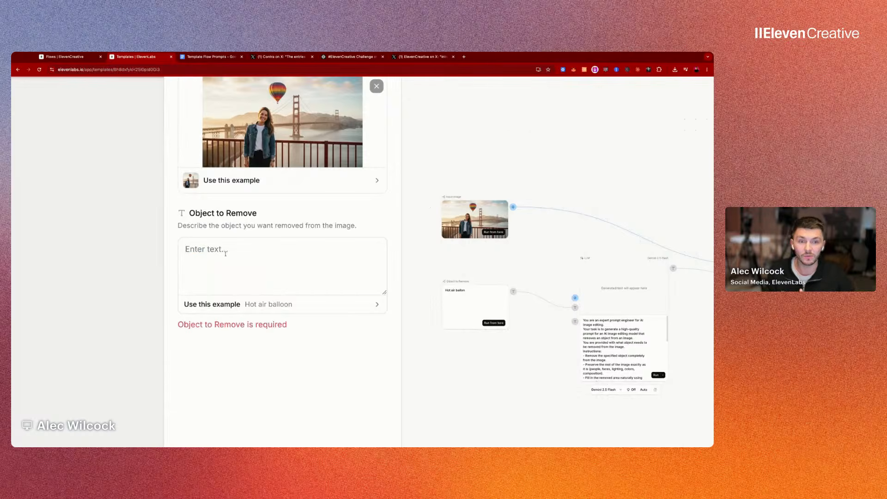
scroll(225, 254, "down", 5)
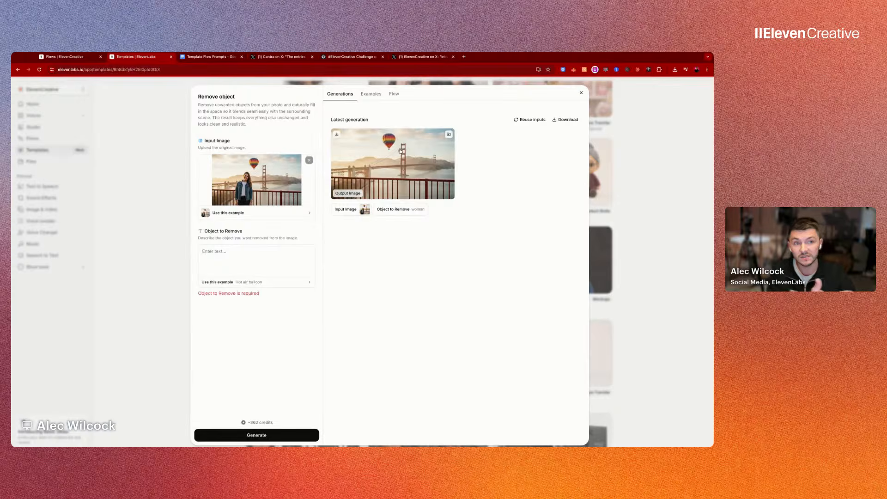
scroll(400, 150, "up", 3)
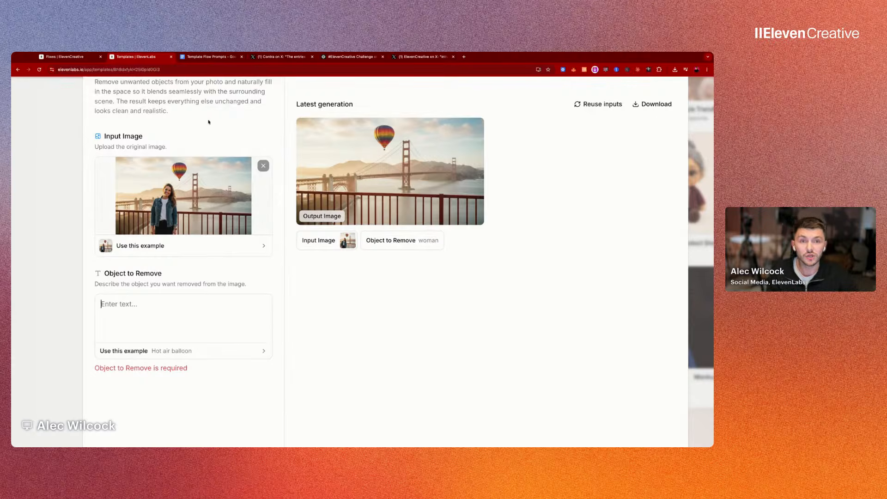
Step: Copy the full LLM prompt text from the Template Flow Prompts document into the LLM node's prompt in the flow
left_click(210, 57)
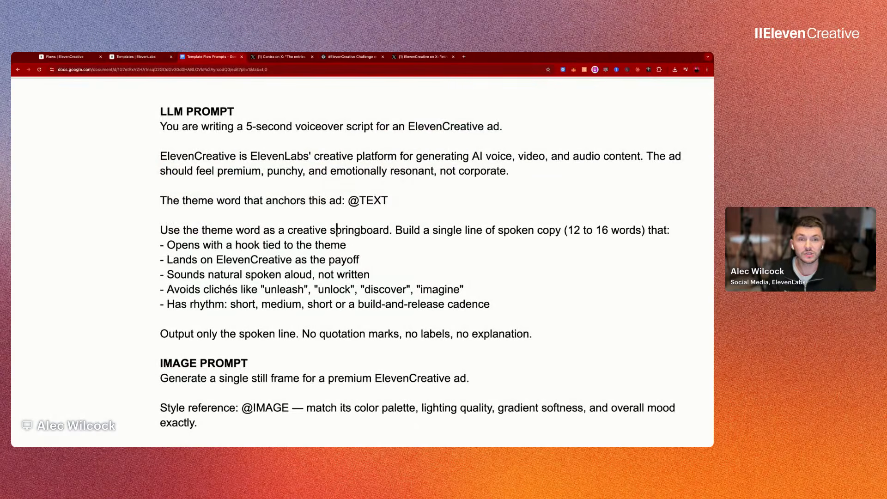
left_click_drag(160, 126, 536, 335)
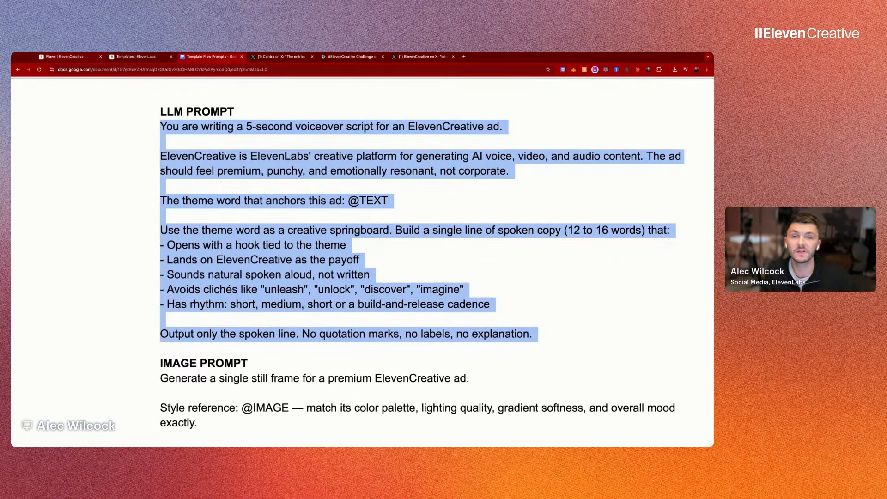
key("ctrl+1")
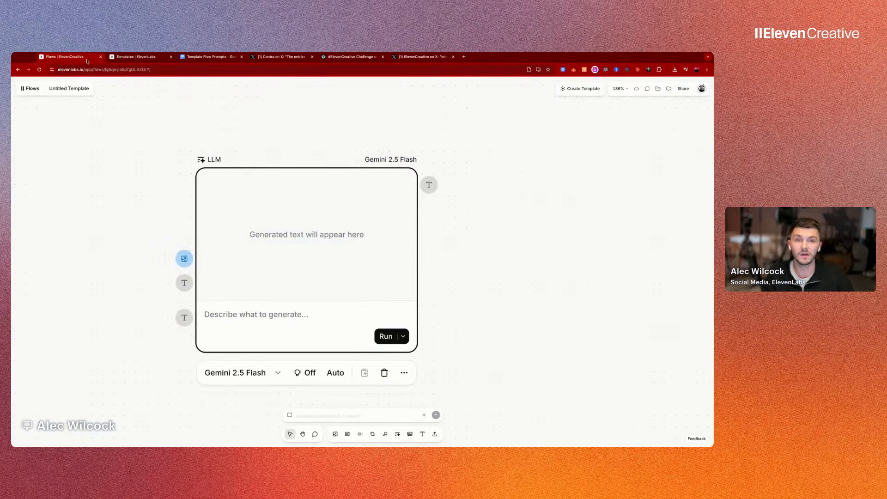
left_click(247, 318)
type("Use the theme word as a creative springboard. Build a single line of spoken copy (12 to 16 words) that: - Opens with a hook tied to the theme - Lands on ElevenCreative as the payoff - Sounds natural spoken aloud, not written - Avoids clichés like \"unleash\", \"unlock\", \"discover\", \"imagine\" - Has rhythm: short, medium, short or a build-and-release cadence   Output only the spoken line. No quotation marks, no labels, no explanation.")
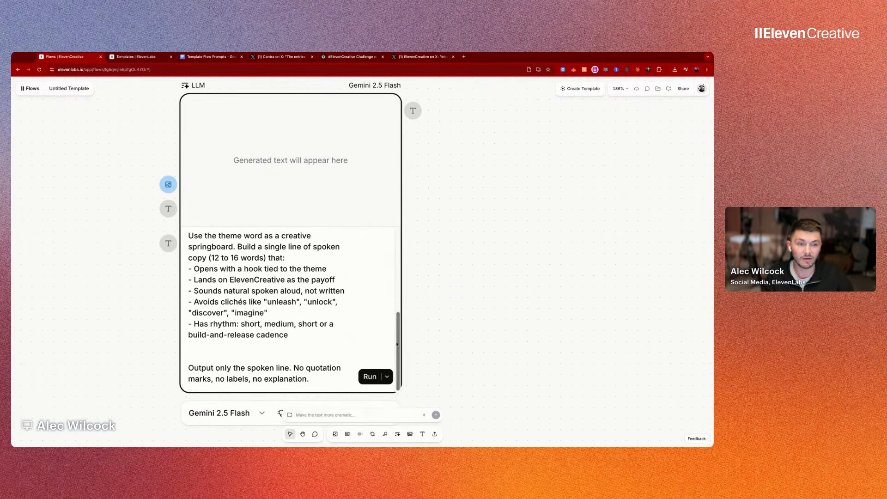
scroll(395, 343, "up", 5)
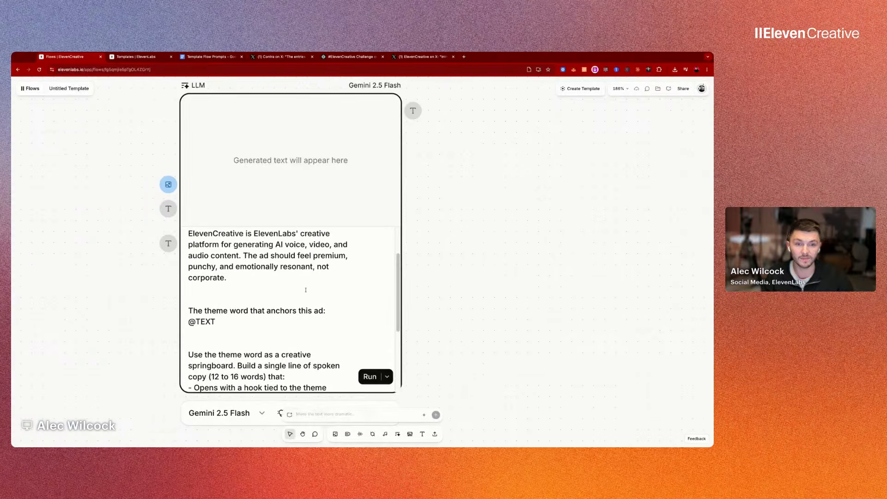
left_click_drag(230, 323, 188, 323)
key("BackSpace")
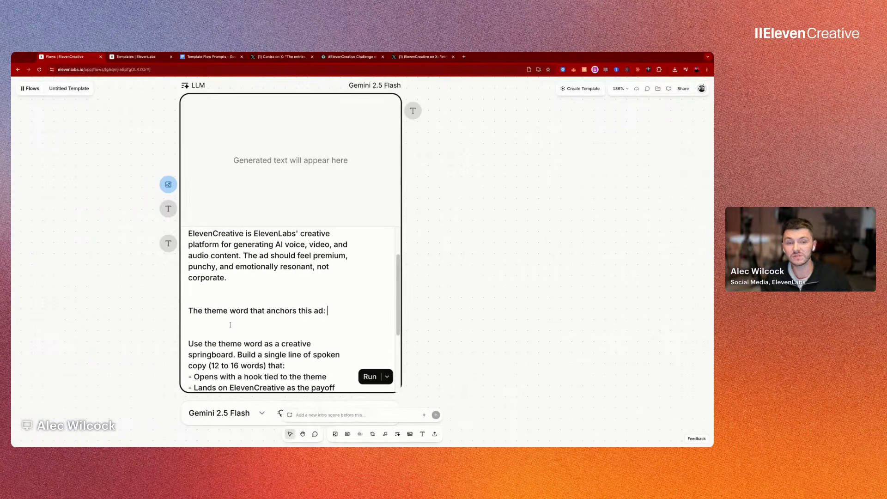
Step: Add a Text node beside the LLM node, connected to the LLM node's Texts input
scroll(230, 325, "down", 8)
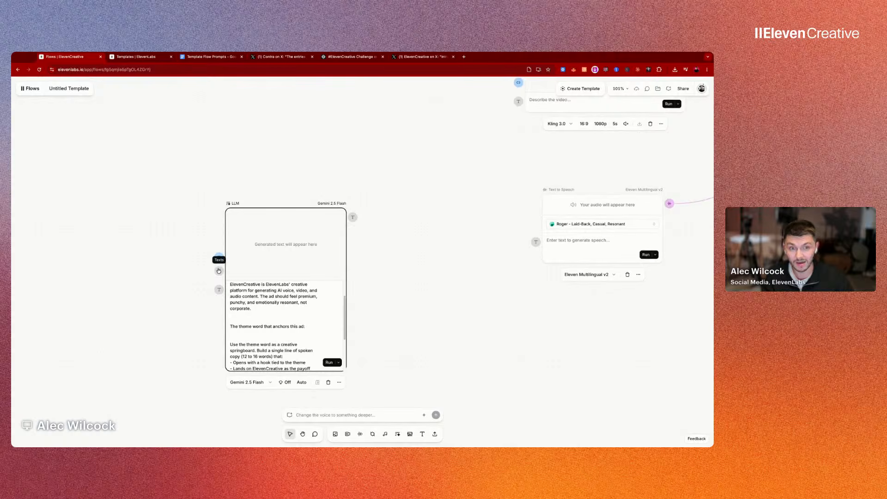
left_click_drag(218, 271, 88, 217)
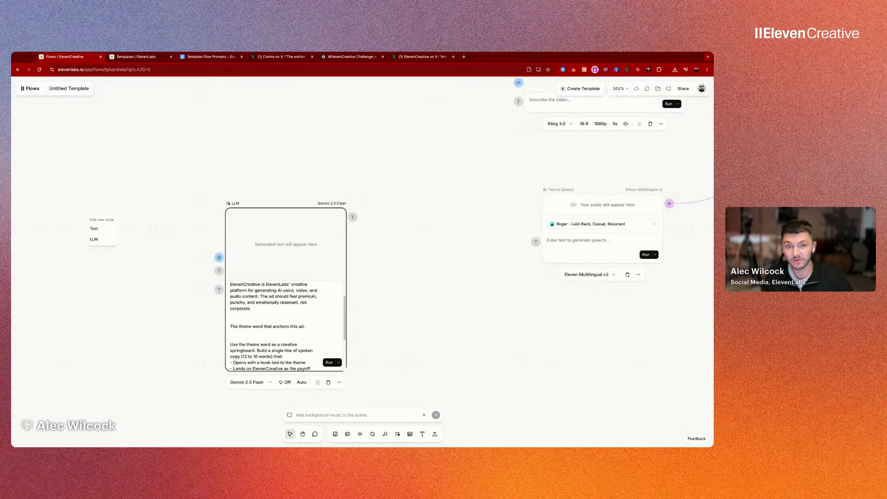
left_click(110, 228)
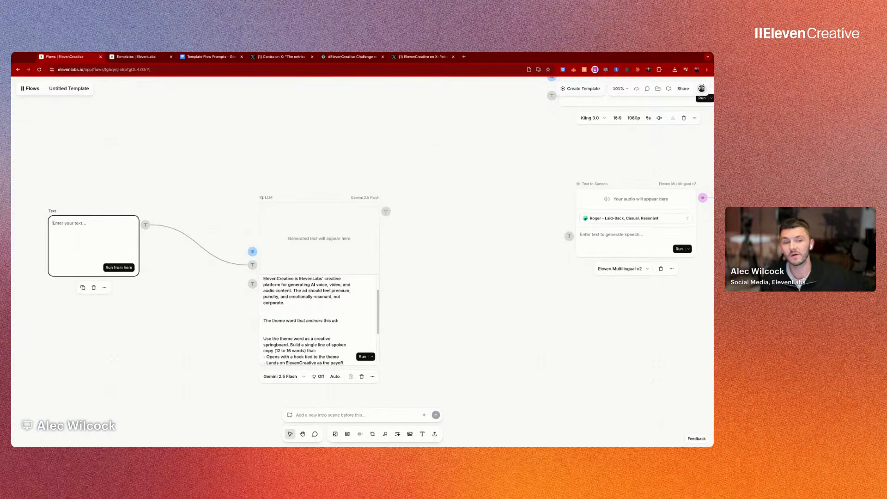
Step: Insert a reference to the connected Text node after "The theme word that anchors this ad:" in the LLM prompt
left_click(343, 318)
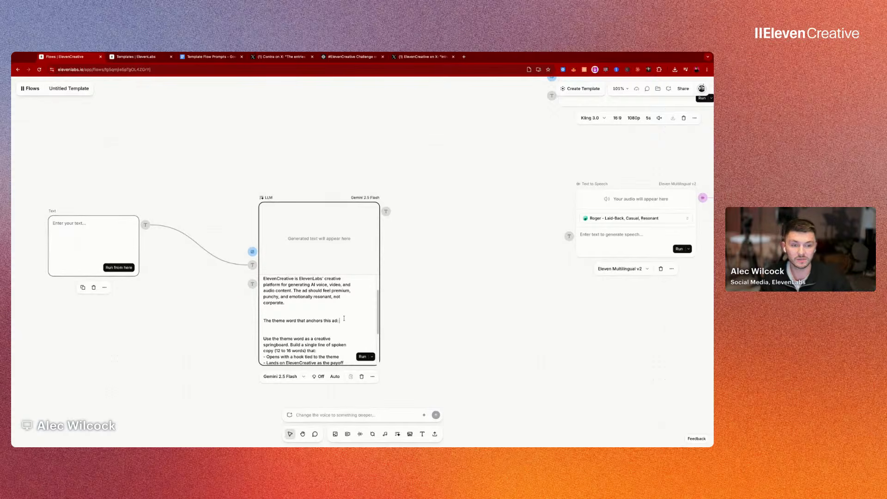
type("@")
left_click(353, 313)
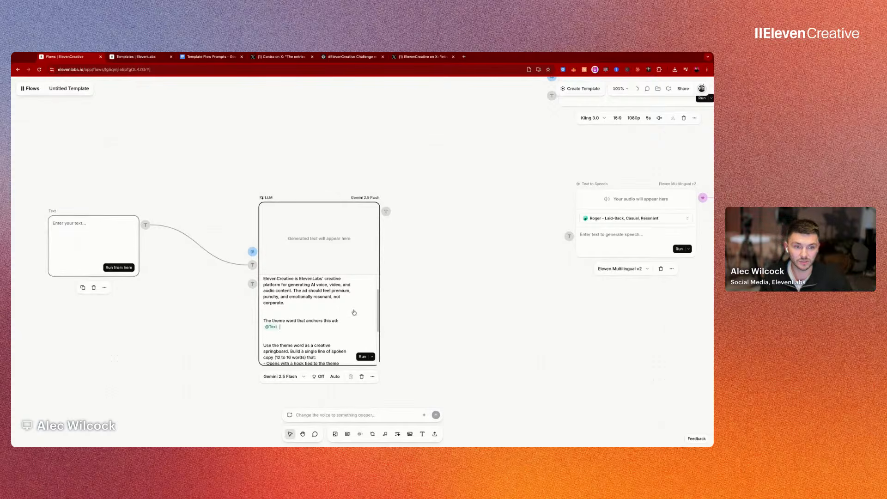
Step: Look over the Text and LLM nodes and check which models the LLM node offers
left_click(71, 229)
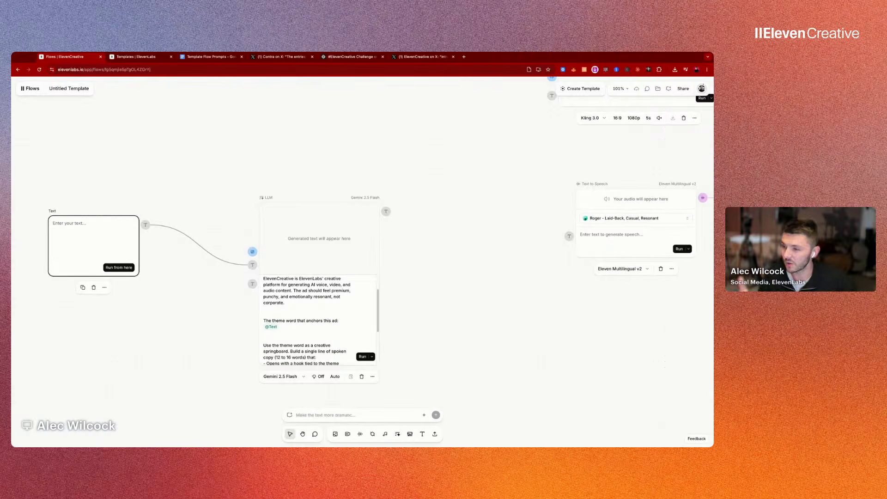
scroll(314, 321, "down", 2)
scroll(314, 320, "down", 3)
scroll(313, 320, "up", 5)
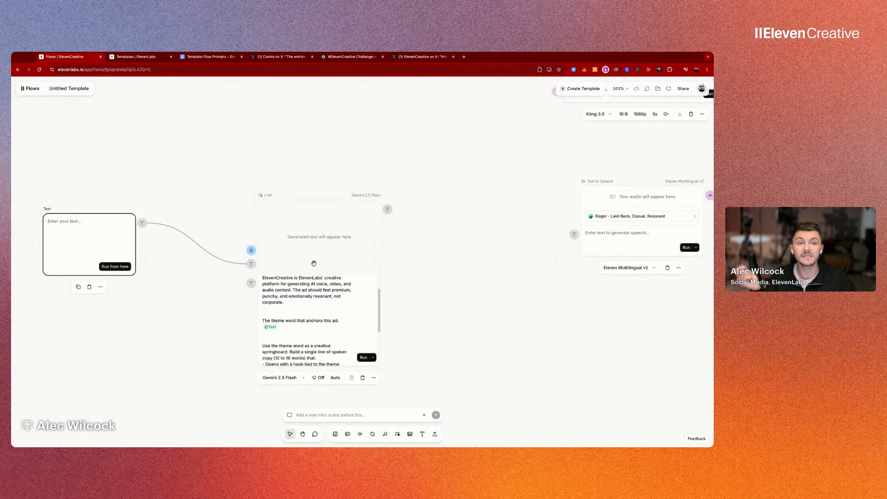
scroll(314, 264, "up", 8)
left_click(301, 334)
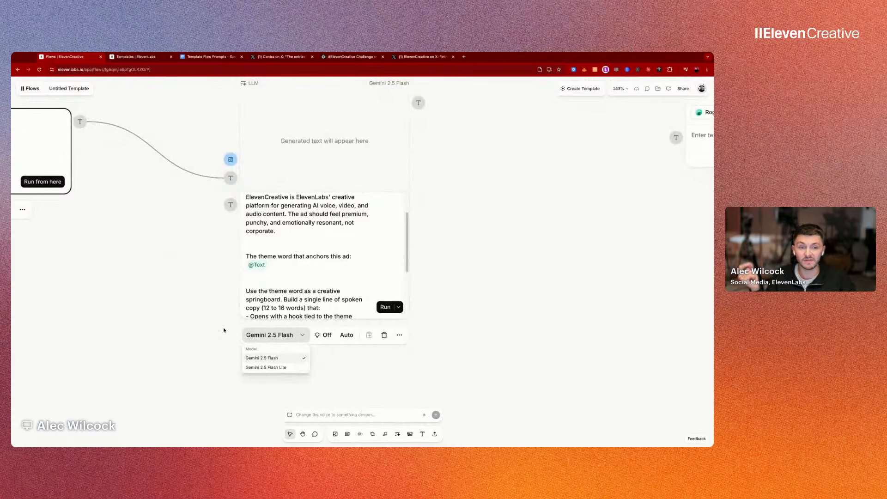
left_click(301, 335)
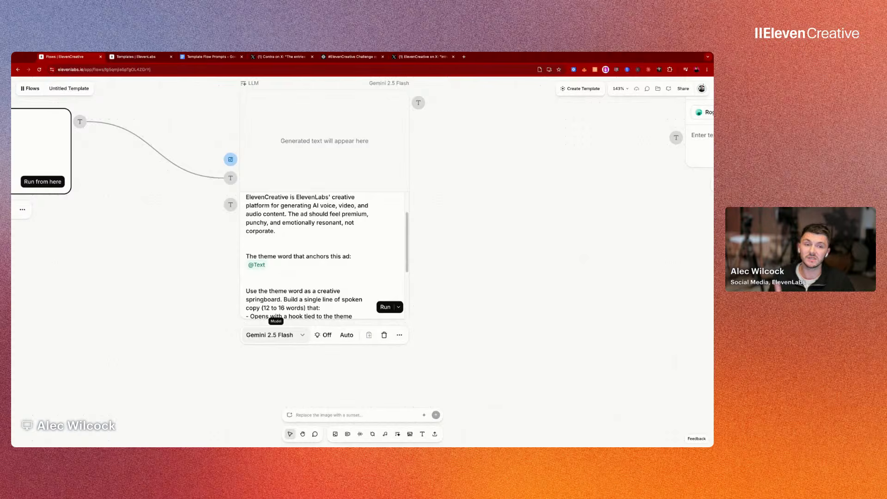
Step: Move the Text to Speech node slightly closer to the LLM node
scroll(298, 336, "down", 5)
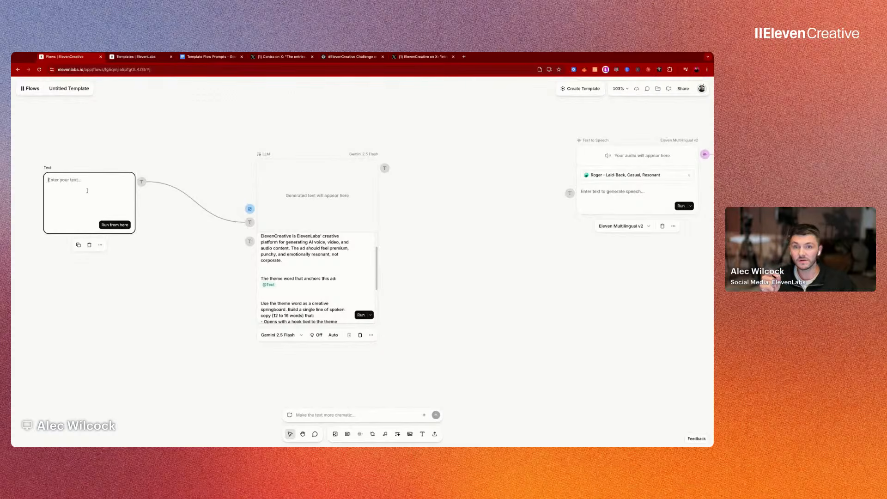
scroll(225, 259, "up", 1)
scroll(226, 259, "left", 1)
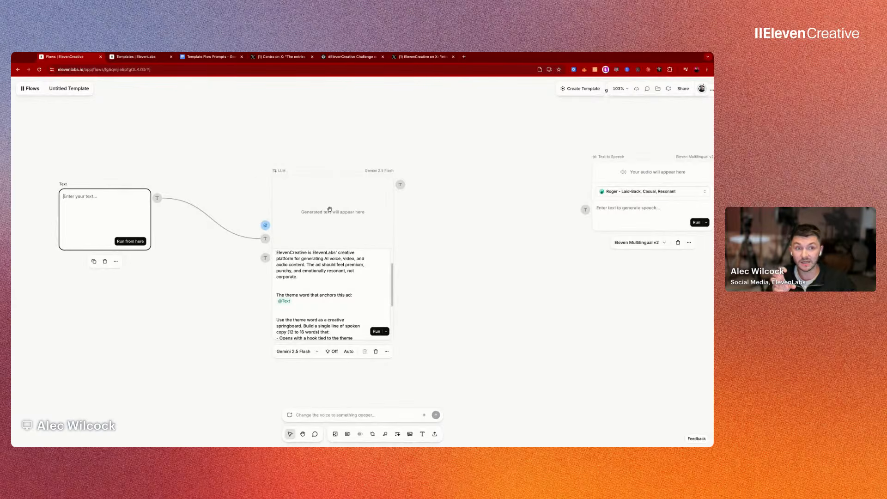
scroll(301, 212, "right", 2)
scroll(301, 213, "up", 1)
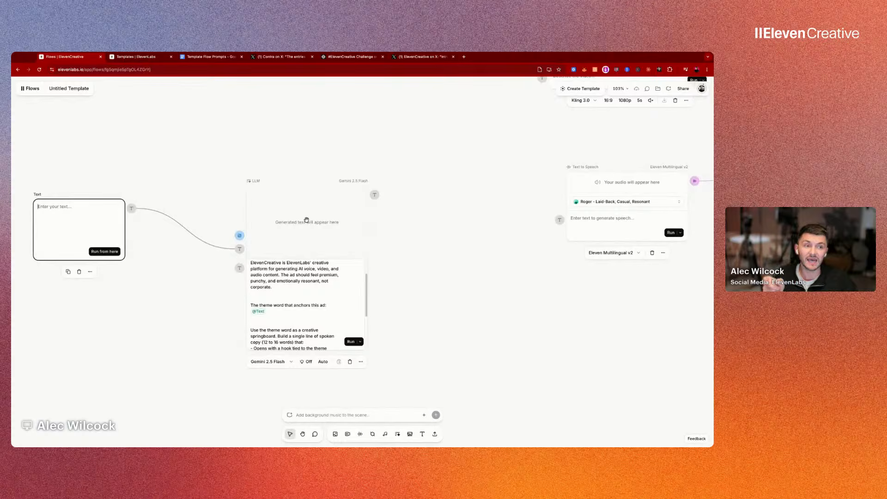
scroll(569, 183, "right", 2)
scroll(568, 183, "up", 1)
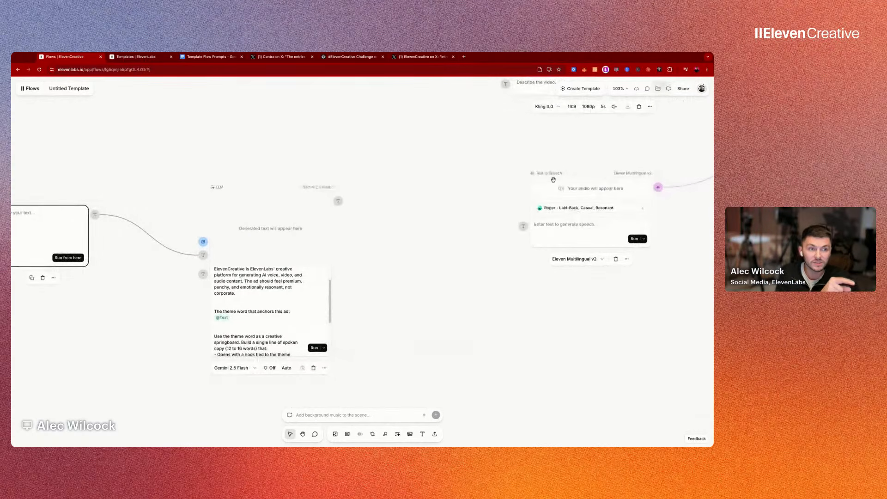
left_click_drag(577, 171, 551, 176)
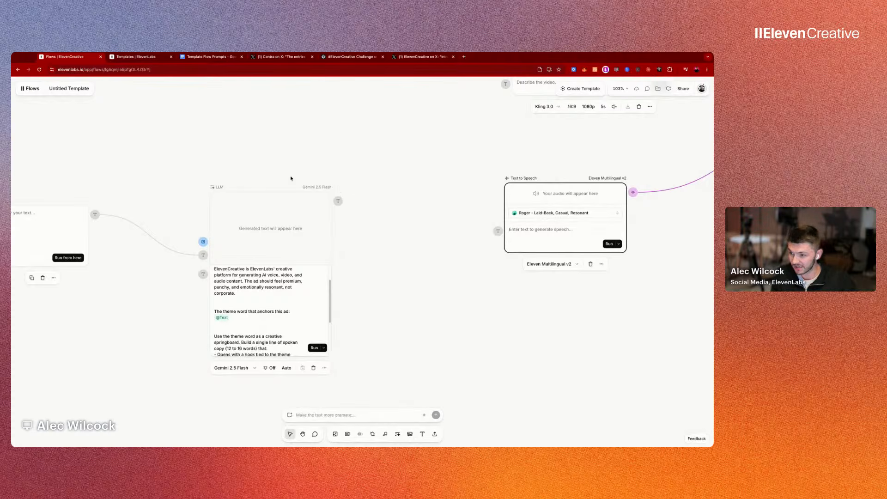
Step: Enter "Fast" as the theme word in the Text node
left_click(65, 213)
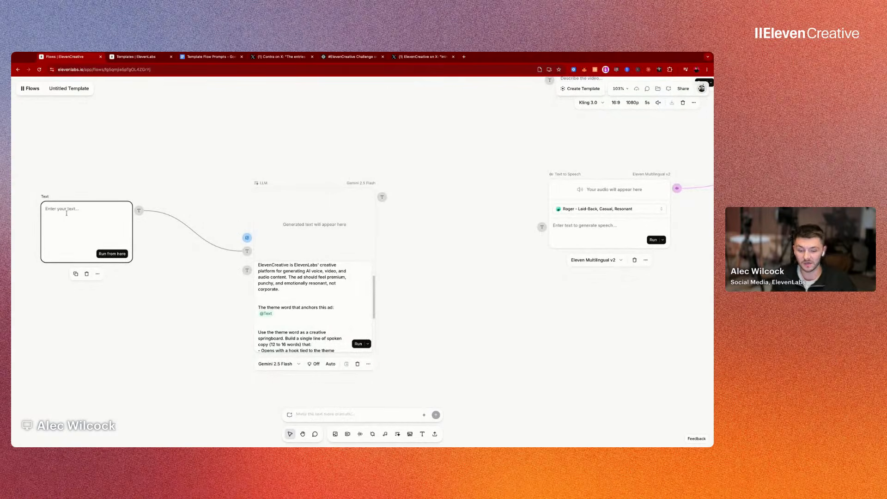
type("fast")
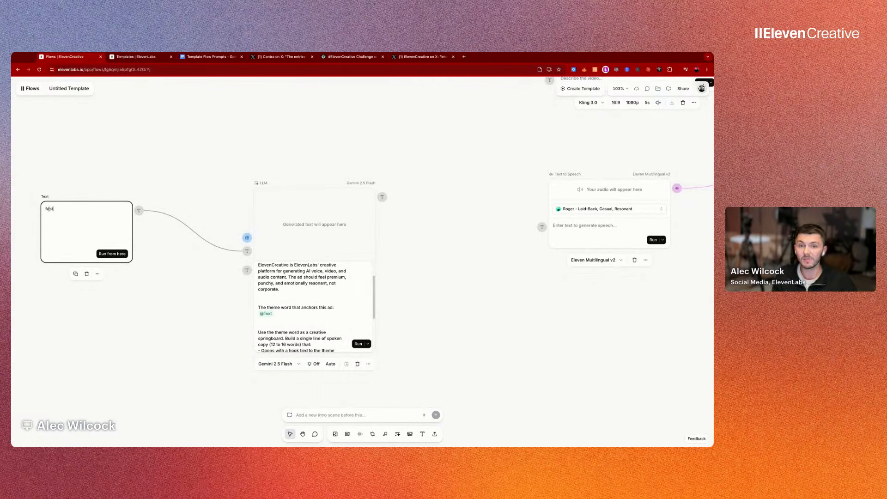
type("F")
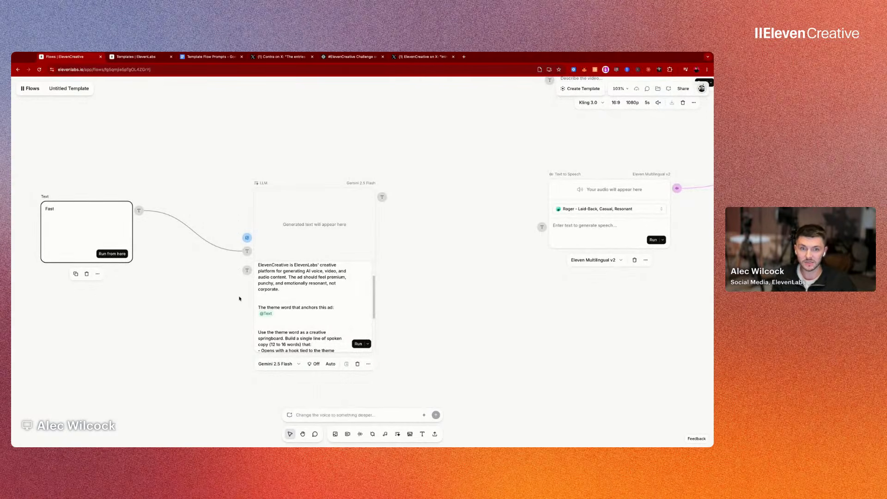
scroll(277, 311, "up", 5)
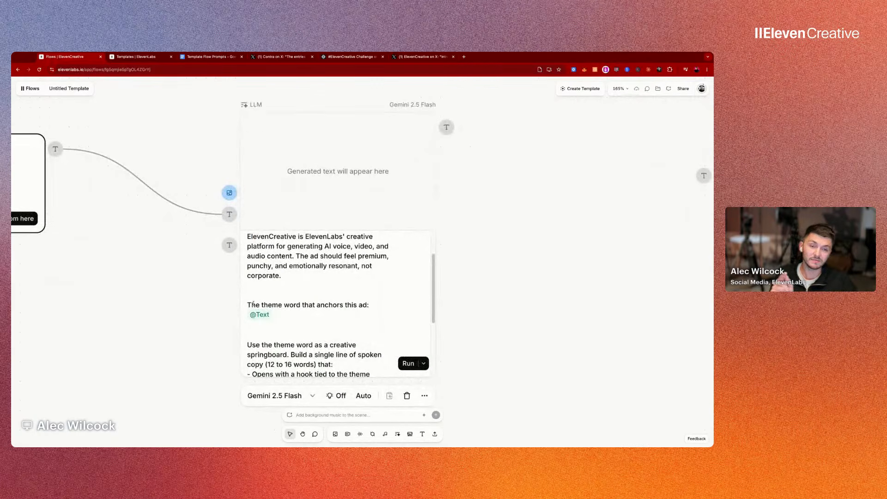
left_click_drag(251, 305, 363, 305)
scroll(323, 286, "left", 6)
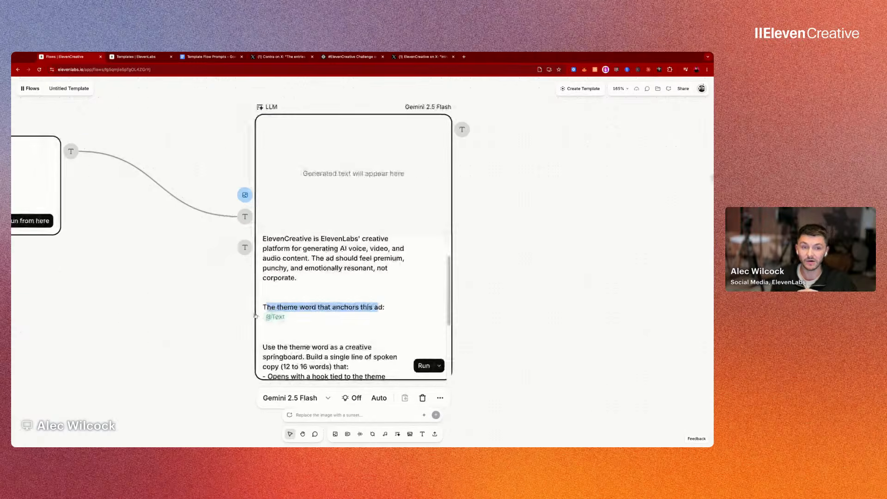
Step: Replace the Text node's content with the theme word "surfing"
left_click_drag(72, 164, 30, 163)
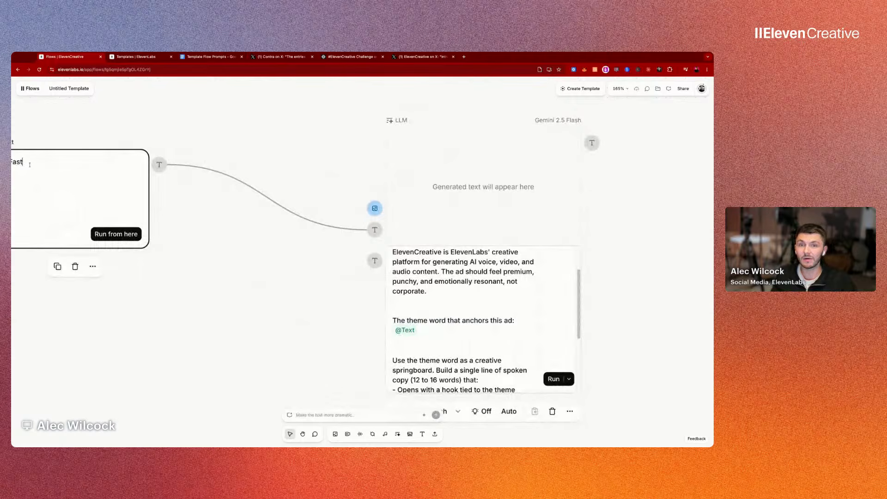
double_click(29, 165)
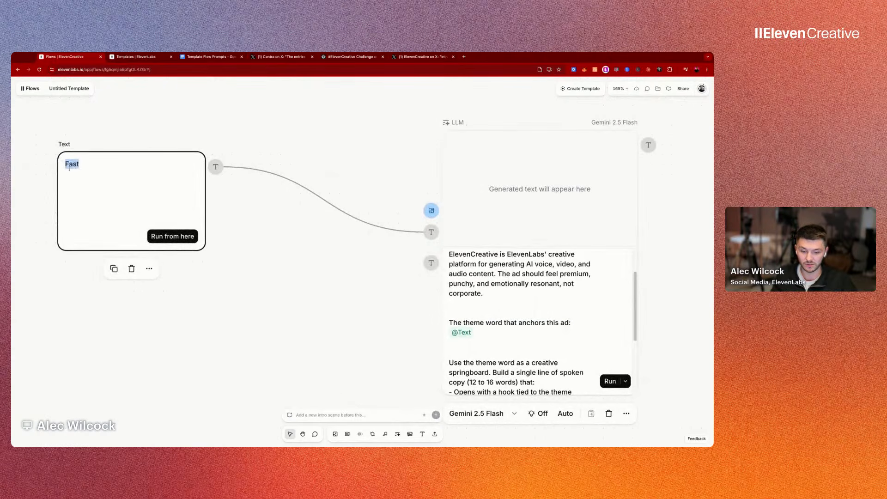
type("surfing")
scroll(224, 232, "right", 4)
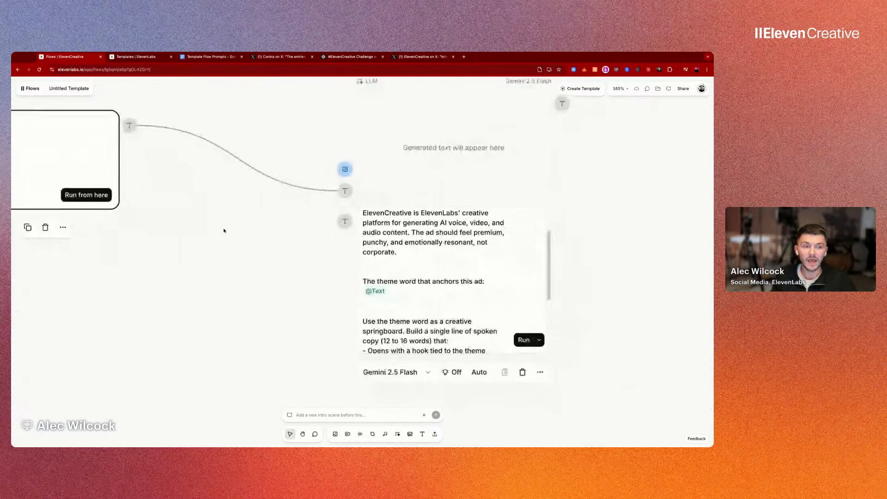
scroll(378, 291, "down", 3)
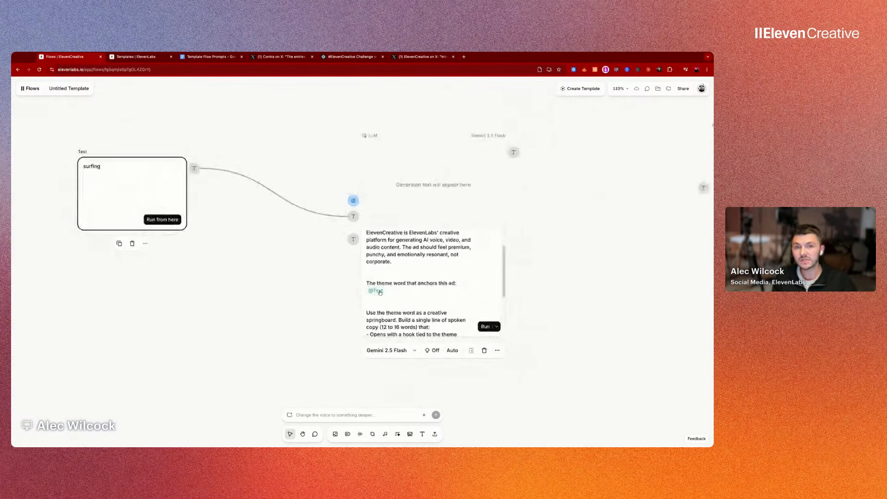
Step: Move the Text node closer to the LLM node and run the LLM node on the theme word "surfing"
scroll(83, 152, "left", 1)
left_click_drag(83, 151, 156, 152)
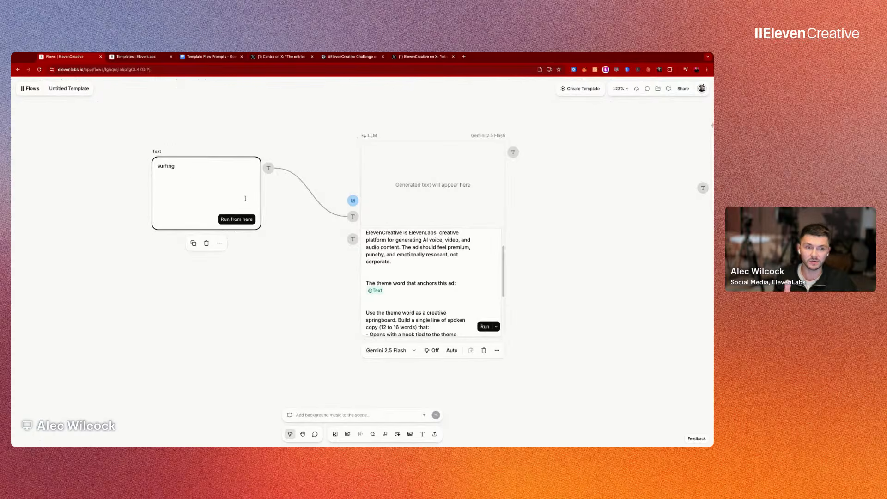
scroll(394, 284, "right", 3)
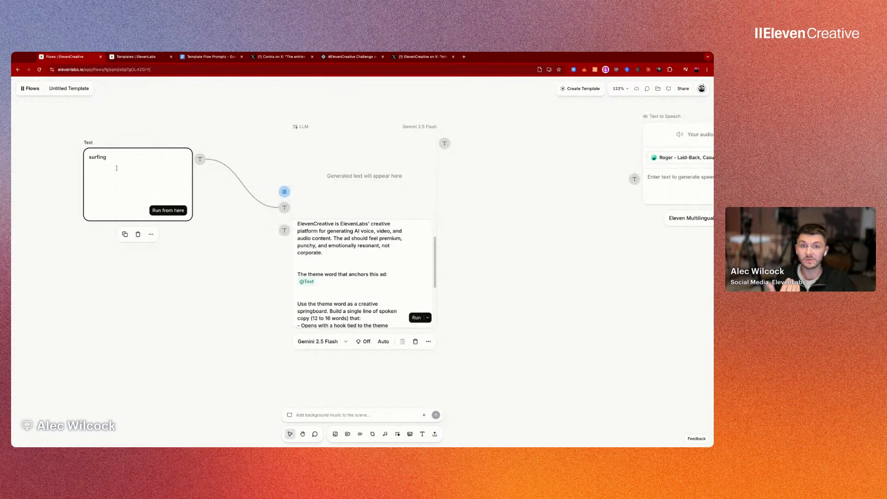
left_click(417, 319)
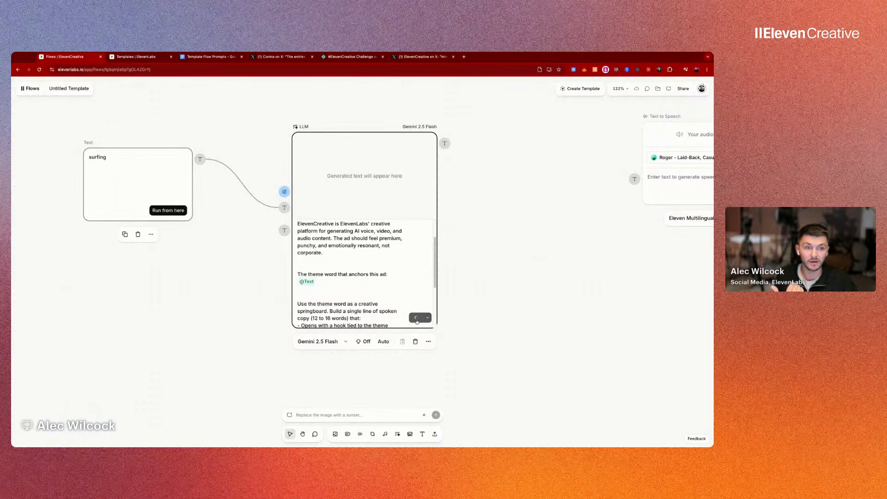
scroll(333, 185, "up", 3)
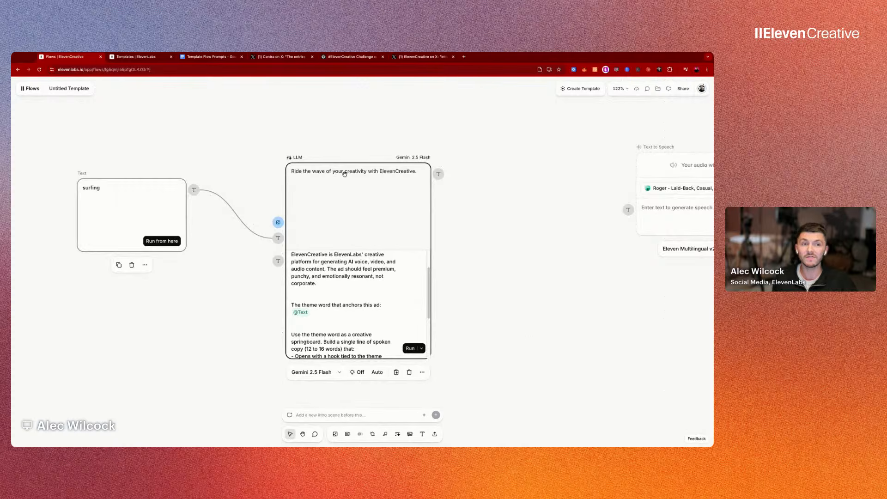
scroll(382, 174, "down", 3)
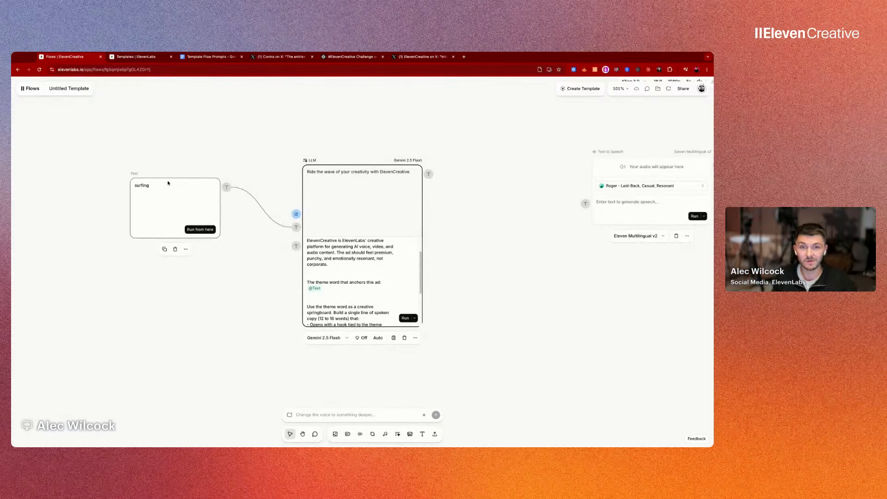
Step: Replace the Text node's theme word with "fast" and rerun the LLM node to regenerate the ad line
double_click(143, 185)
type("fast")
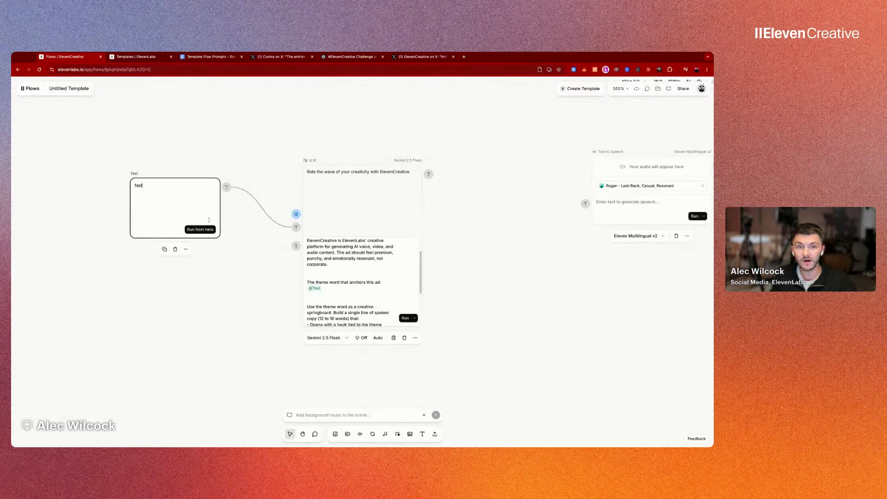
left_click(406, 319)
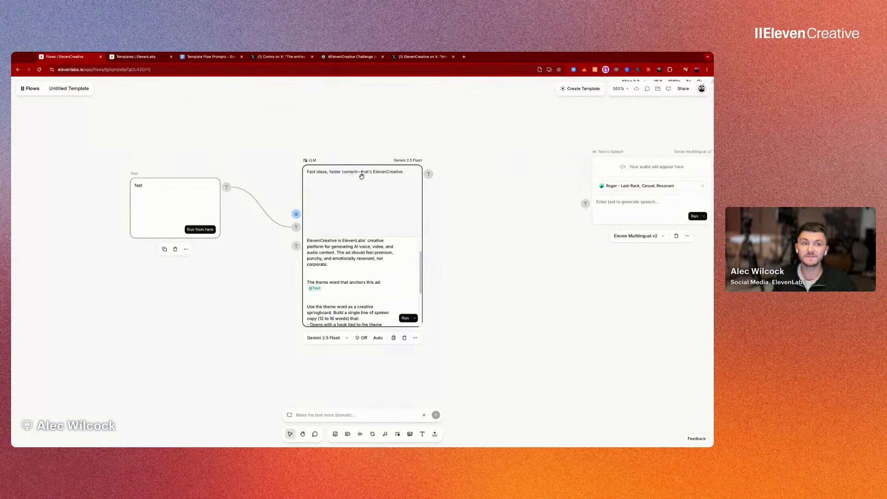
Step: Move the Text to Speech node slightly closer to the LLM node and connect the LLM's text output to its text input
double_click(139, 185)
scroll(213, 197, "right", 3)
scroll(214, 198, "up", 3)
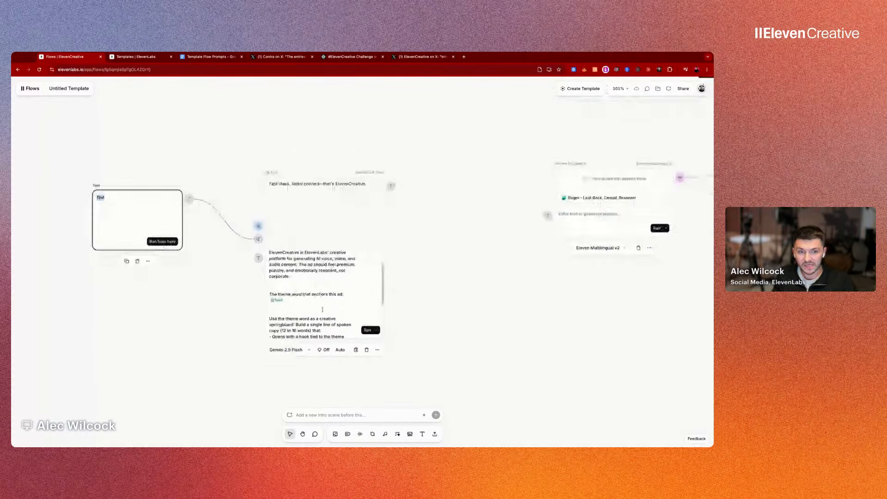
scroll(215, 203, "down", 1)
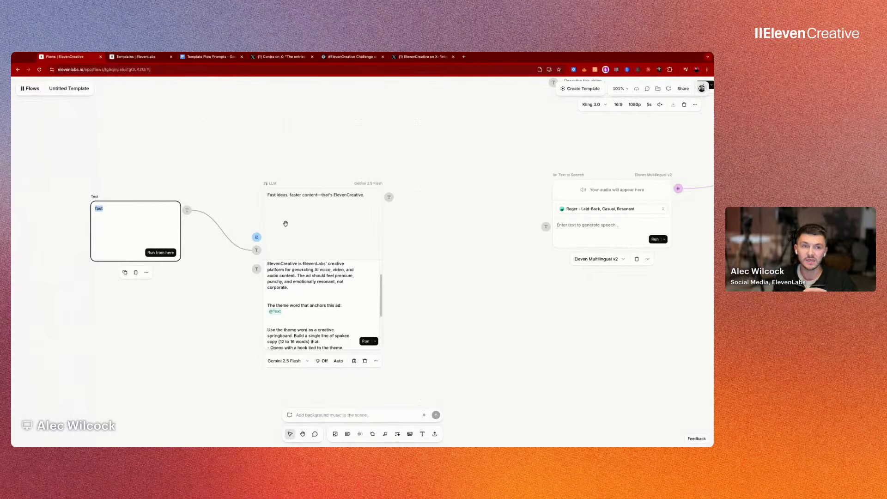
scroll(313, 152, "right", 2)
scroll(313, 153, "up", 2)
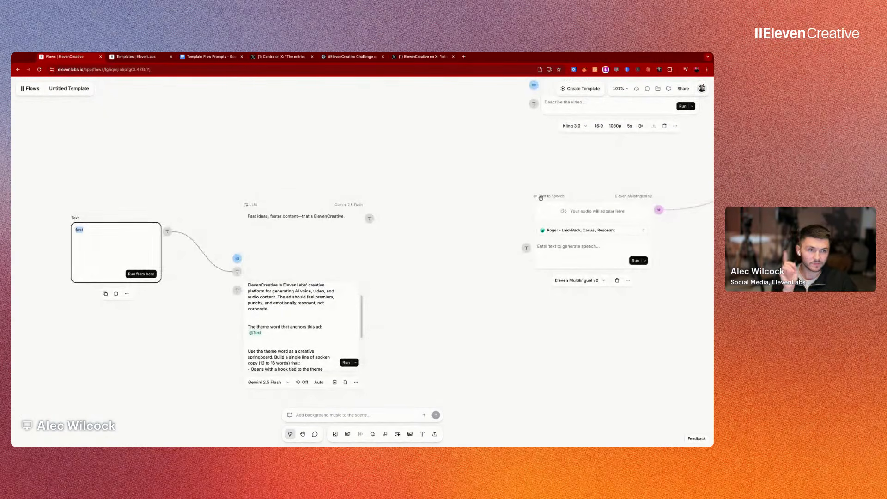
left_click_drag(540, 198, 527, 198)
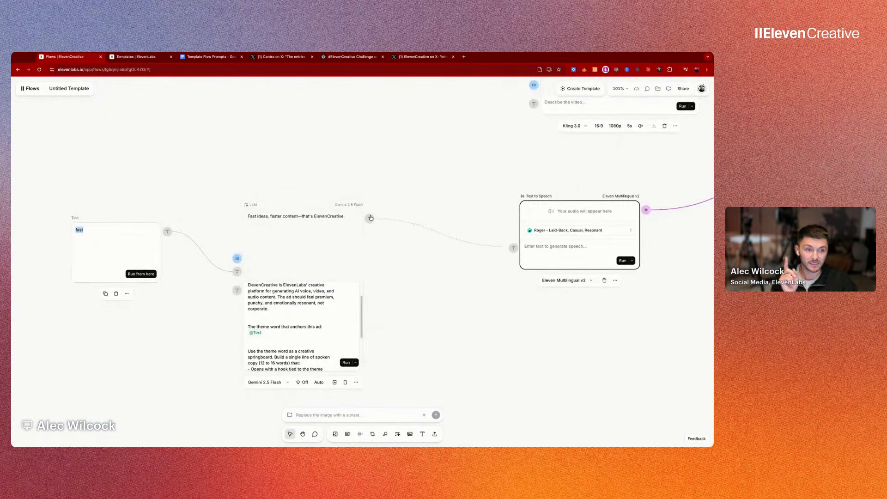
left_click(371, 217)
scroll(371, 217, "right", 2)
scroll(371, 216, "down", 1)
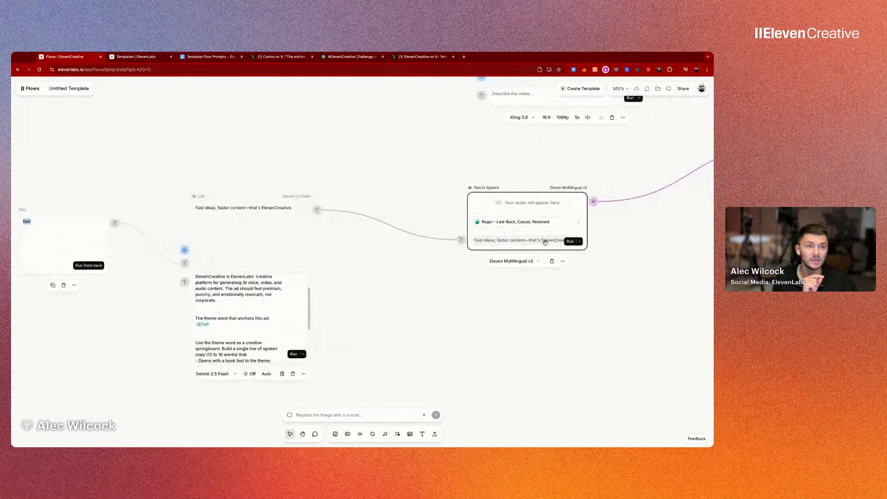
Step: Set the Text to Speech node's model to Eleven v3
scroll(545, 242, "right", 5)
scroll(545, 242, "up", 1)
left_click(451, 280)
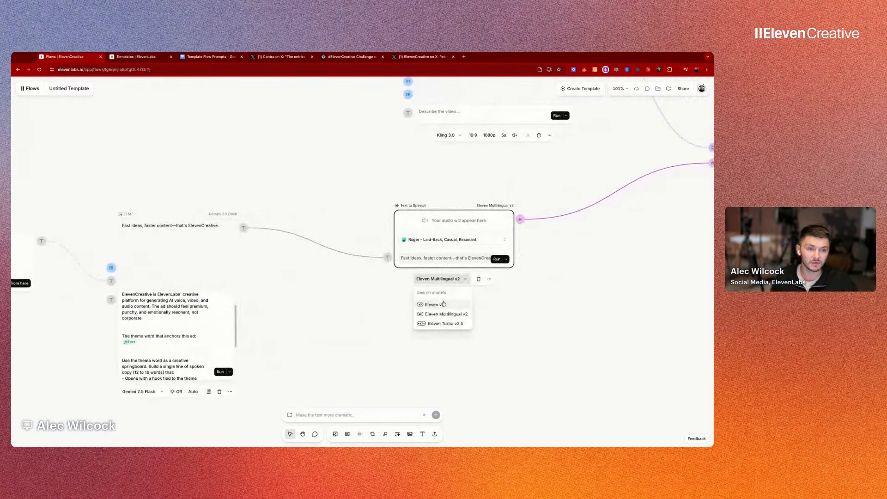
left_click(444, 304)
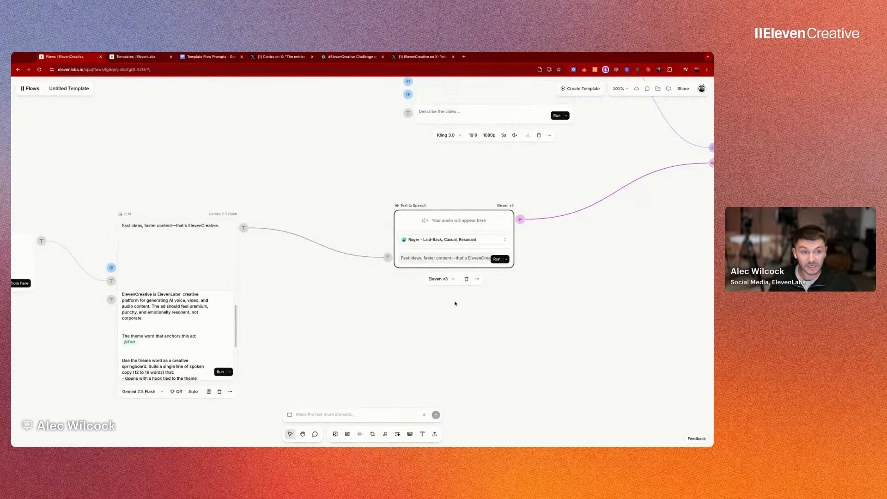
Step: Browse the Text to Speech voices, search for "v3", preview the Austin Knox V3 voice and select it
scroll(449, 305, "up", 5)
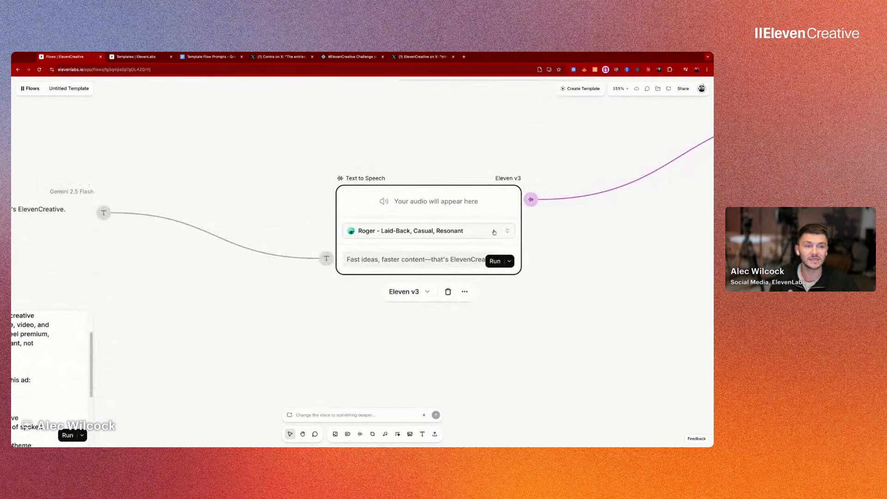
left_click(507, 234)
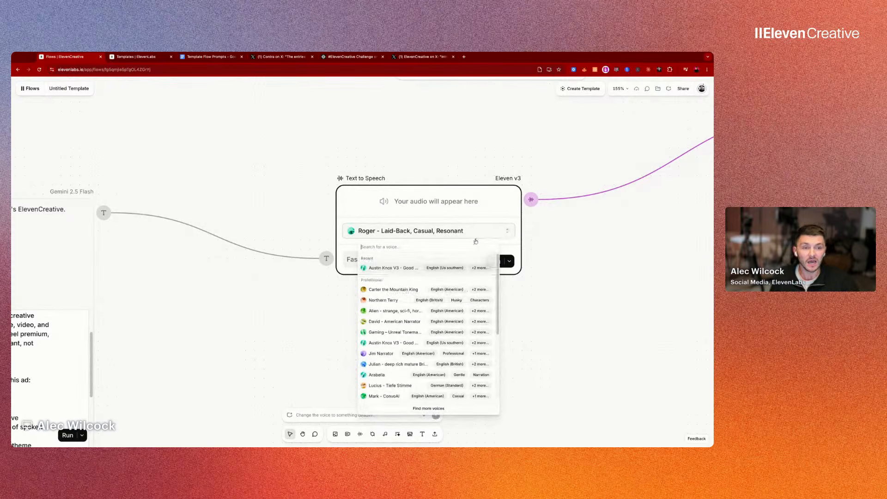
scroll(392, 340, "down", 3)
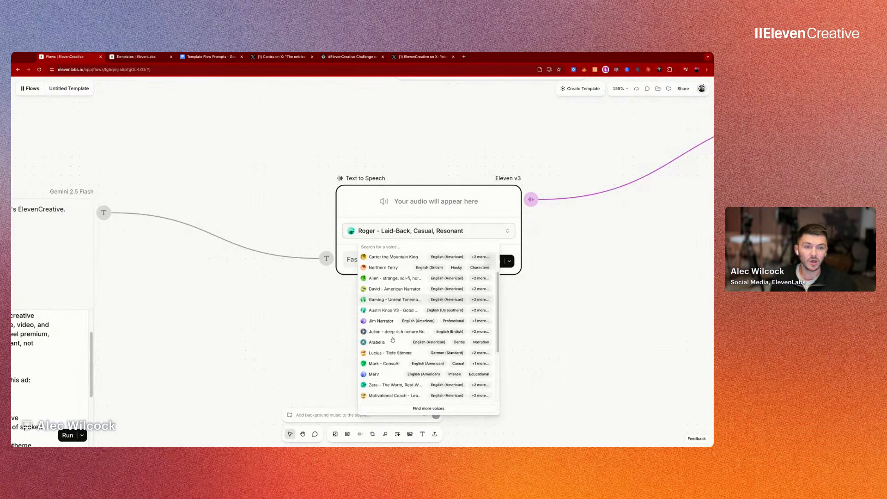
scroll(428, 336, "down", 1)
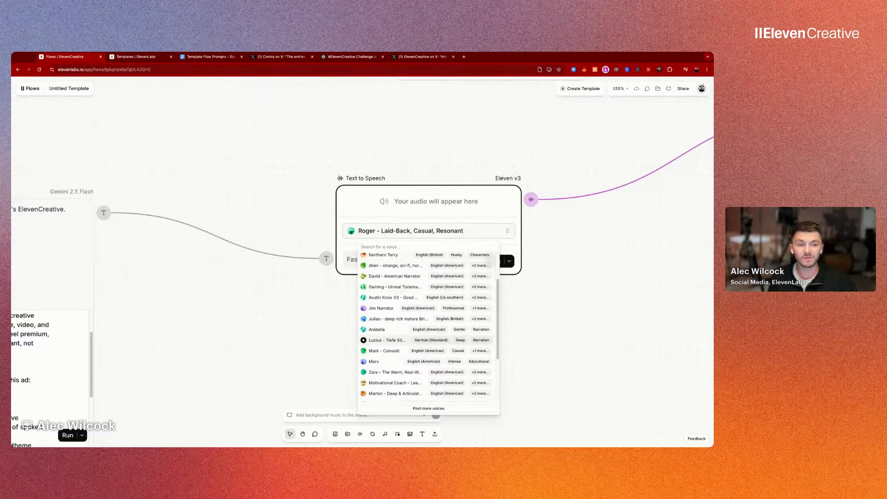
scroll(395, 348, "down", 5)
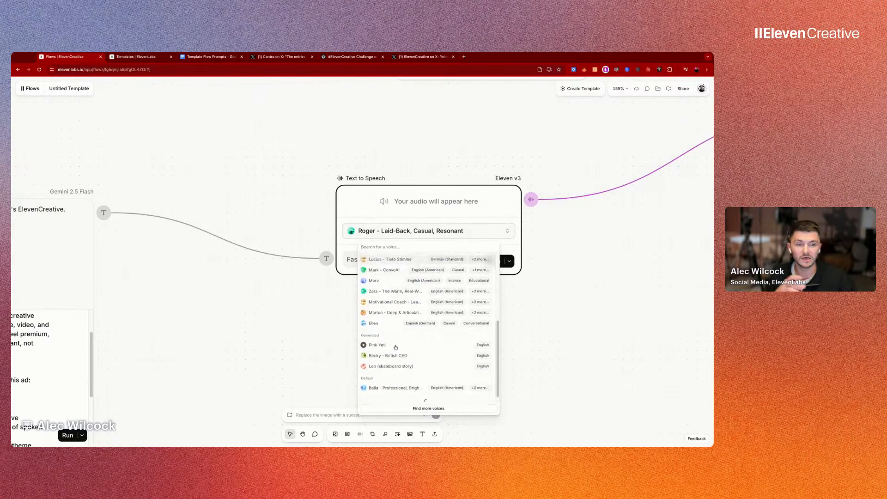
scroll(428, 333, "down", 4)
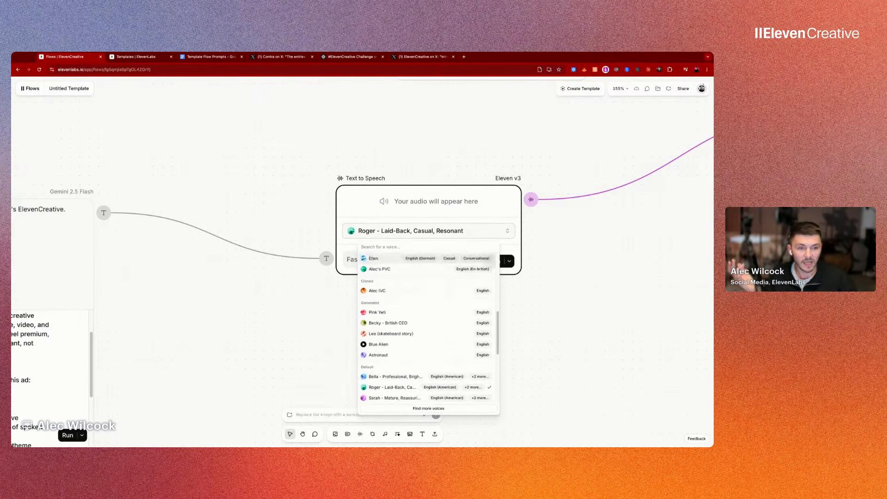
scroll(427, 328, "down", 6)
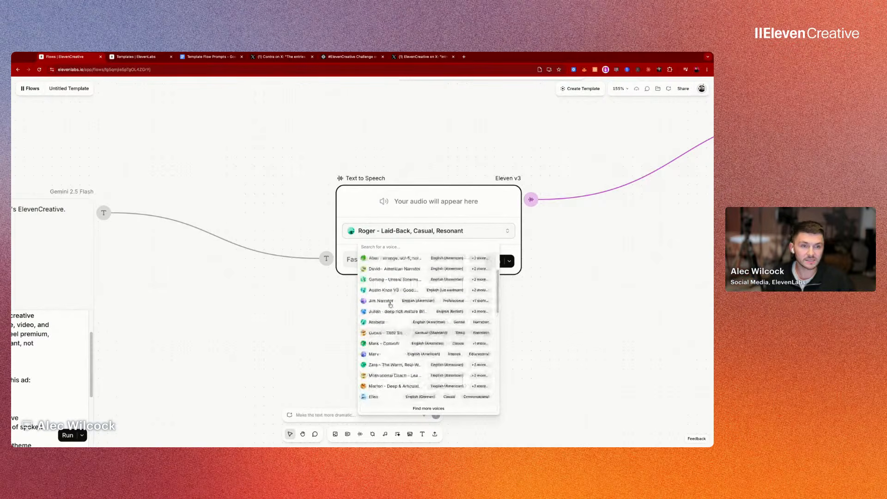
type("v3")
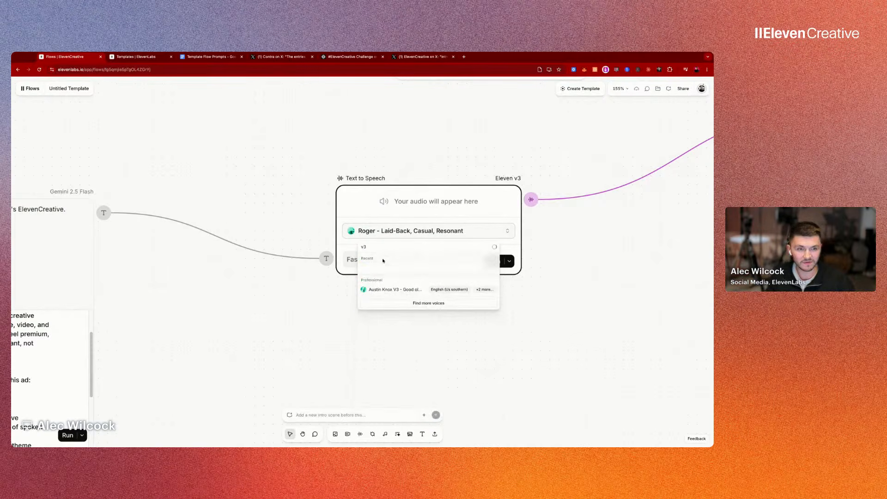
left_click(364, 268)
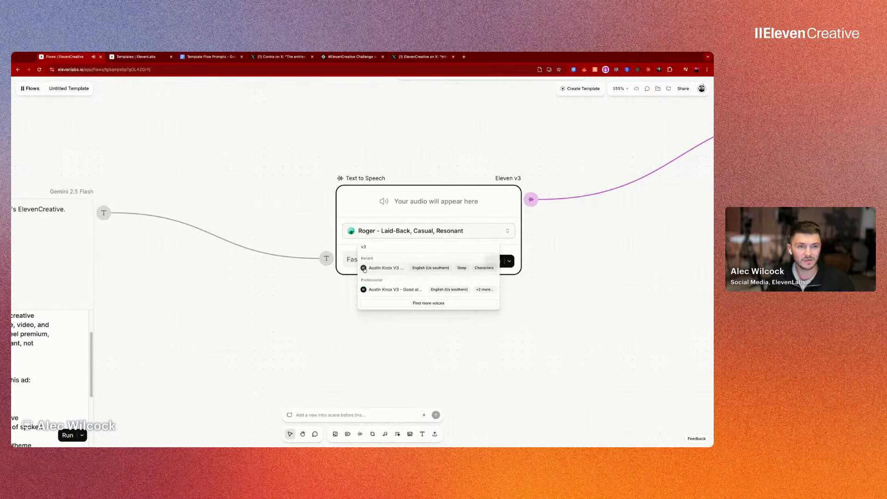
left_click(364, 269)
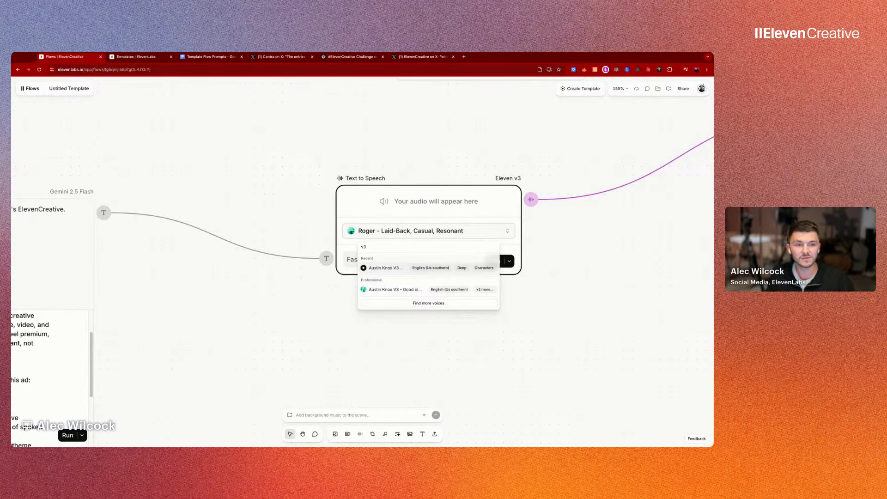
left_click(383, 269)
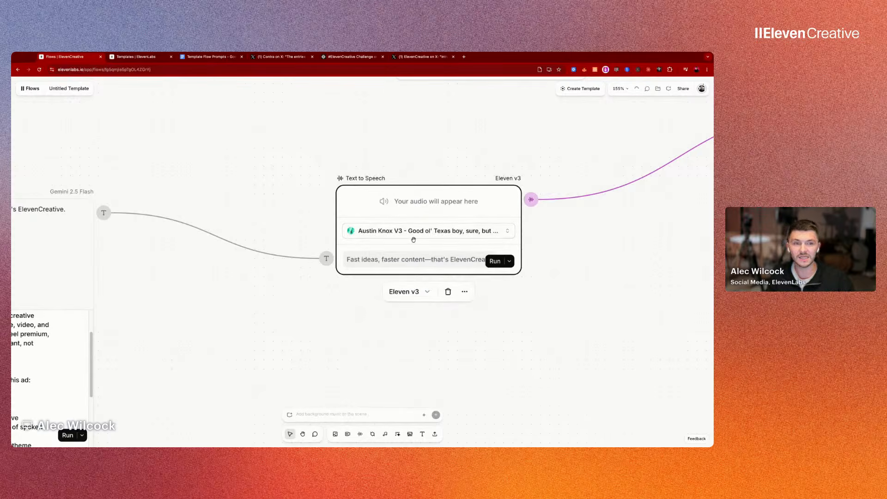
Step: Run the Text to Speech node on the connected ad line and play back the generated audio
scroll(419, 239, "down", 3)
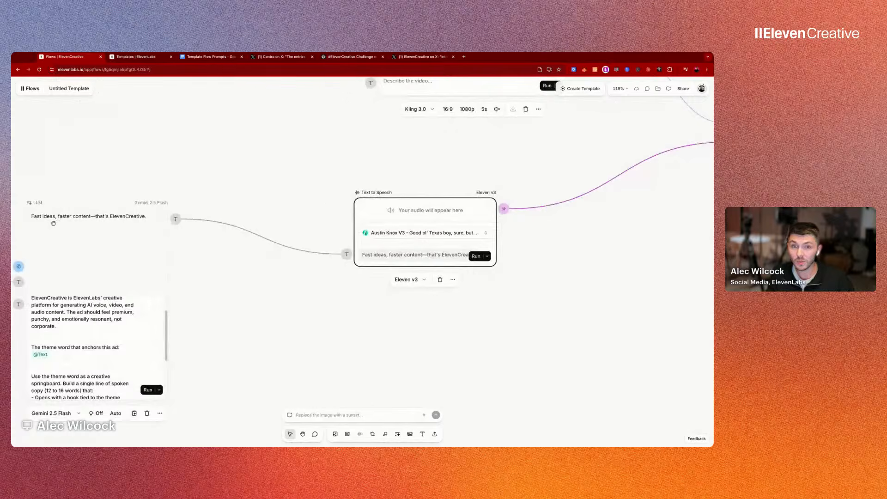
left_click(475, 256)
scroll(513, 286, "down", 5)
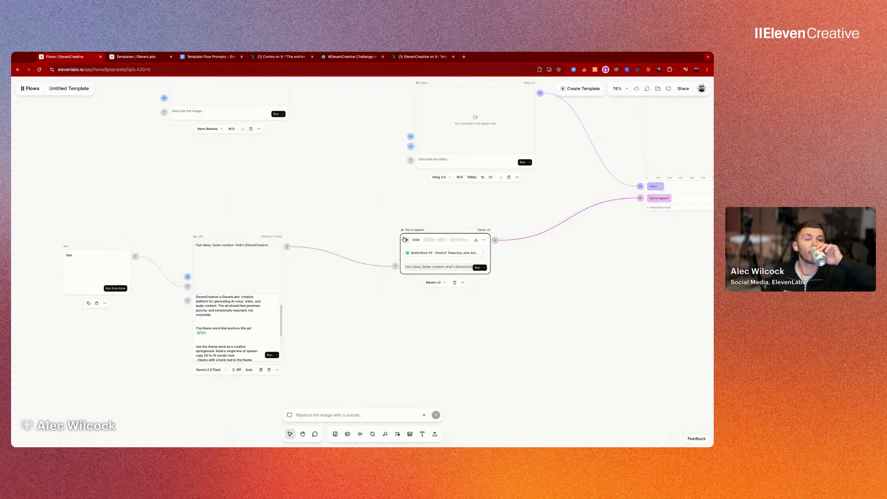
left_click(405, 239)
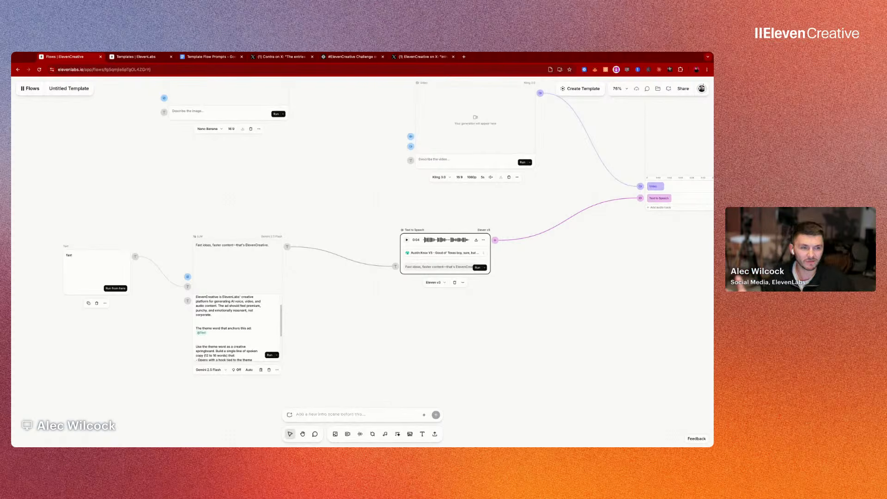
Step: Nudge the empty Image node above the LLM node slightly toward the Video node
scroll(354, 257, "down", 3)
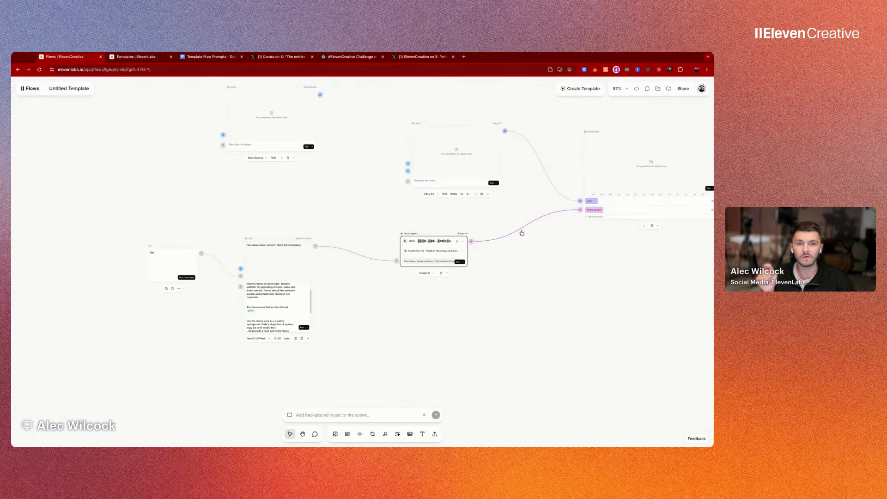
scroll(313, 250, "up", 3)
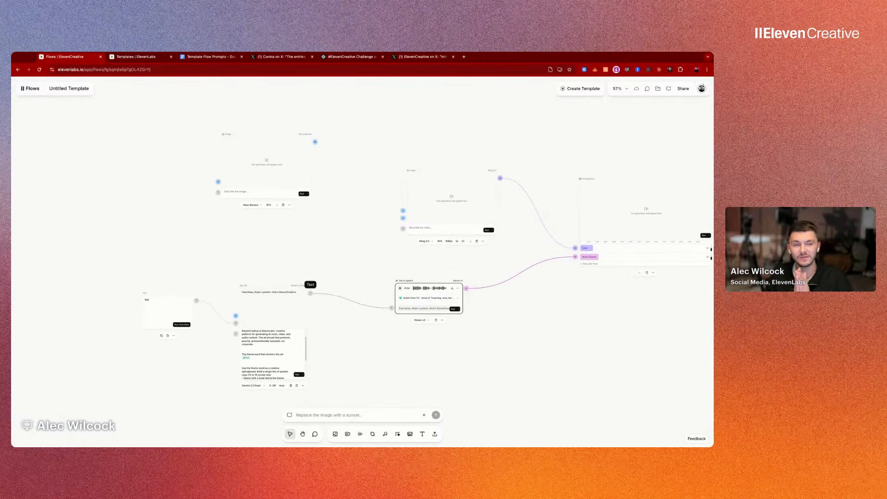
scroll(311, 277, "up", 1)
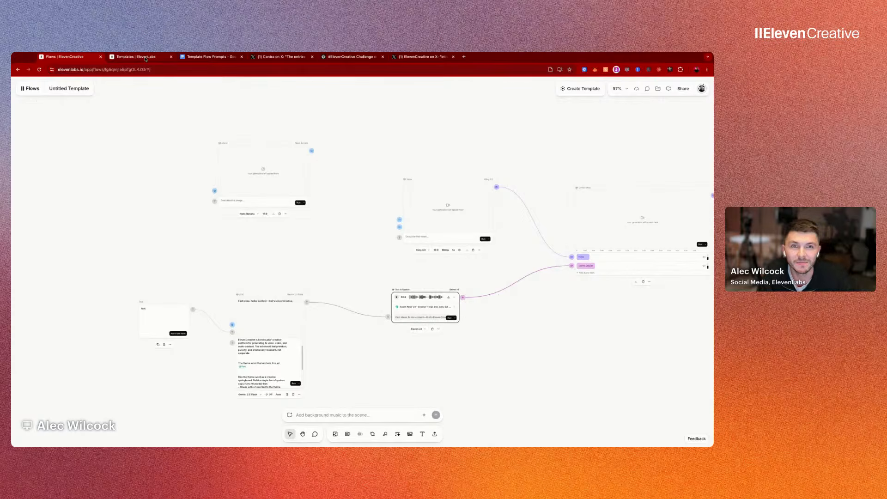
scroll(220, 151, "up", 3)
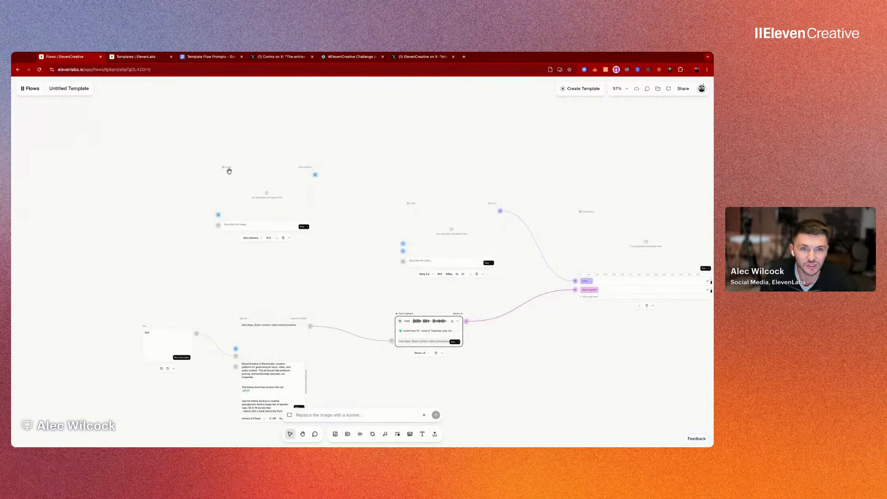
scroll(229, 174, "up", 3)
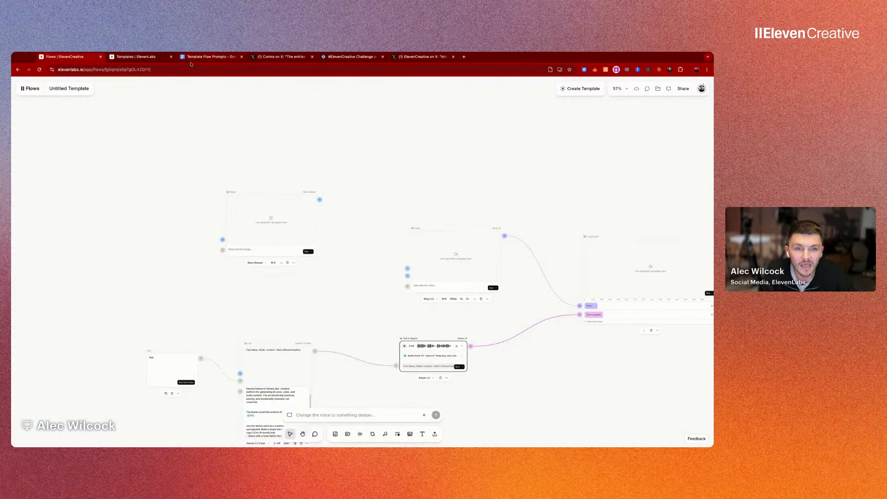
left_click_drag(236, 196, 252, 196)
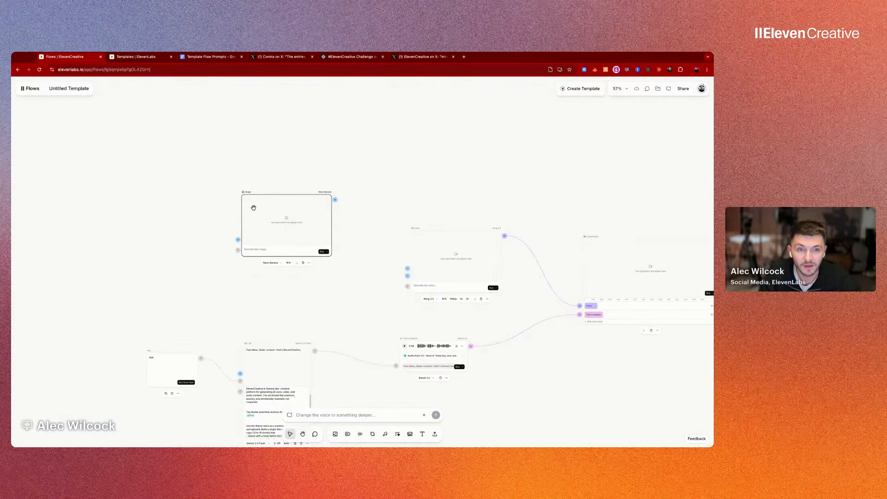
scroll(253, 208, "up", 3)
left_click_drag(221, 191, 216, 191)
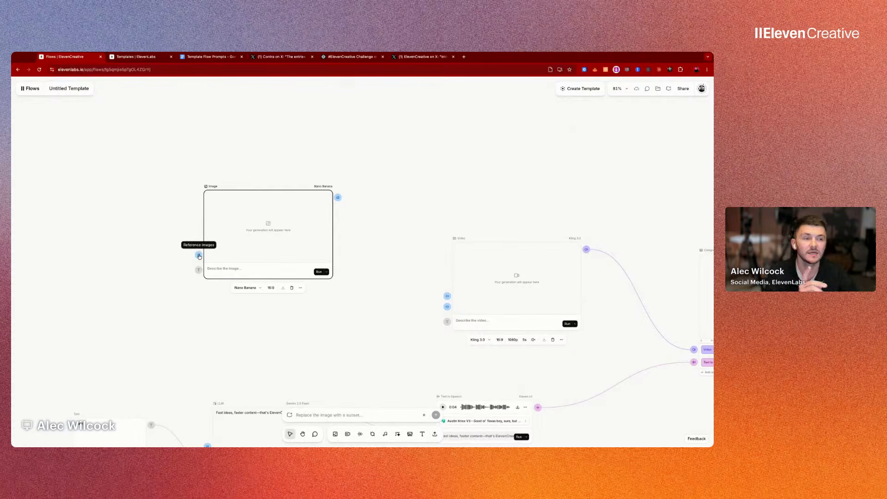
Step: Upload the Blog Cover Basic1 image, place it beside the empty Image node and connect it to the node's reference images input
scroll(198, 254, "left", 1)
scroll(248, 241, "left", 1)
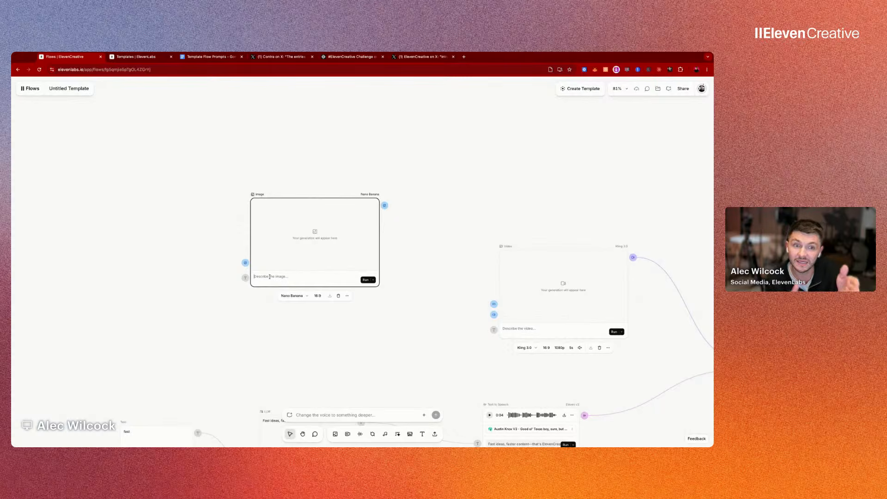
left_click(245, 263)
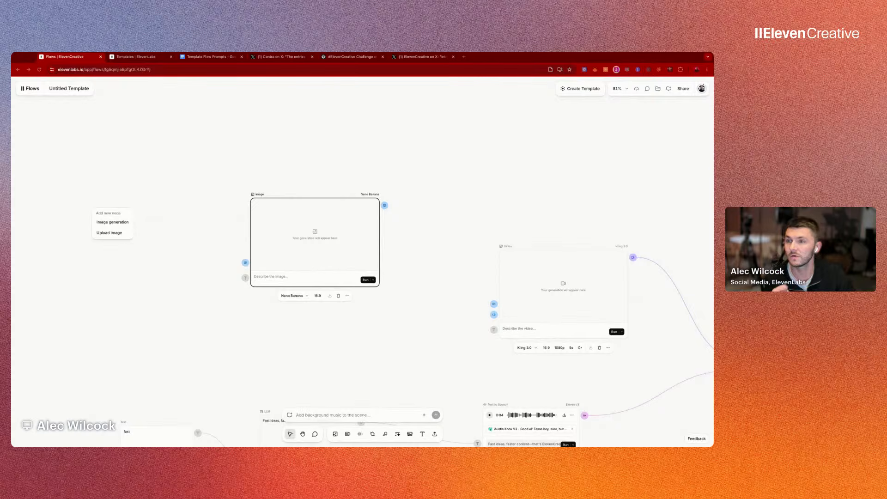
key("Return")
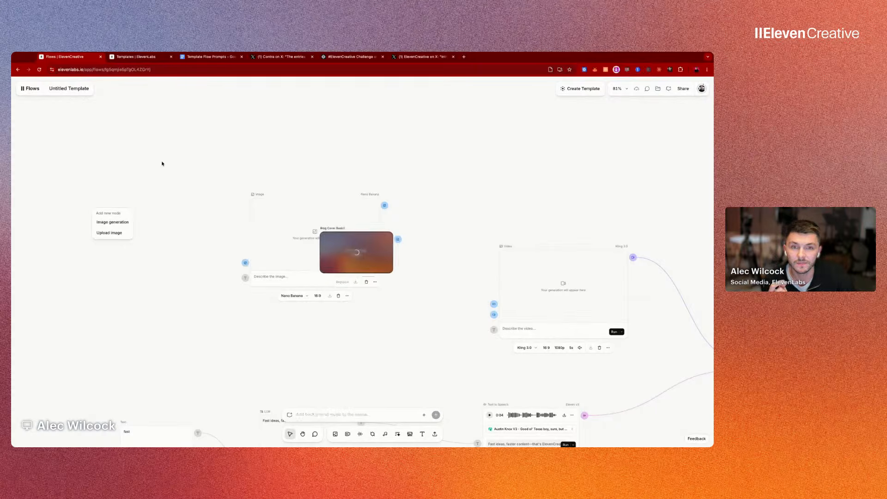
left_click_drag(365, 235, 117, 218)
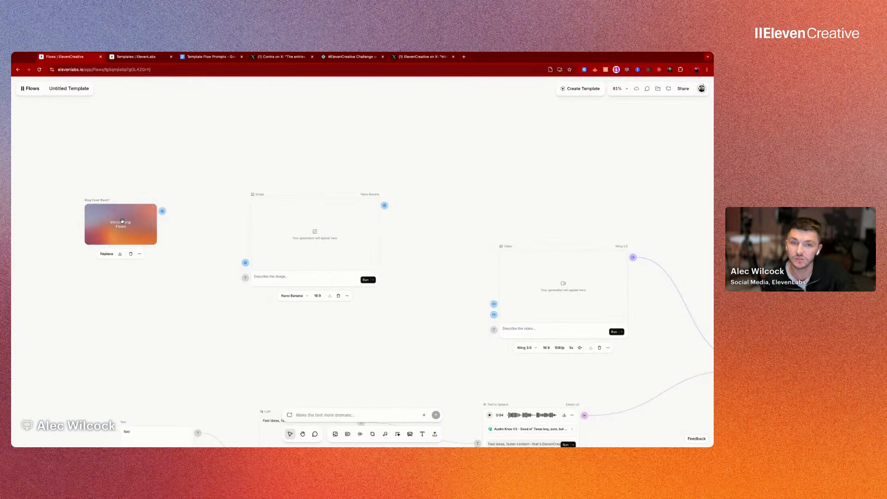
left_click_drag(106, 208, 137, 199)
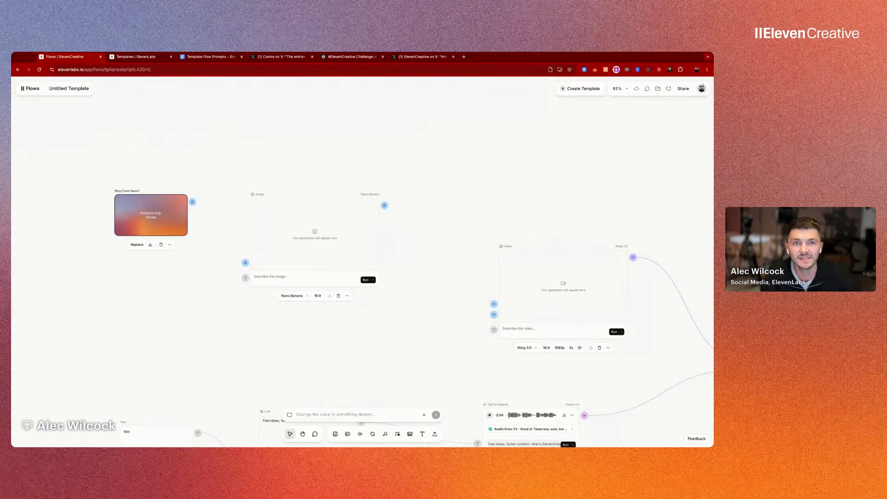
left_click_drag(151, 215, 245, 263)
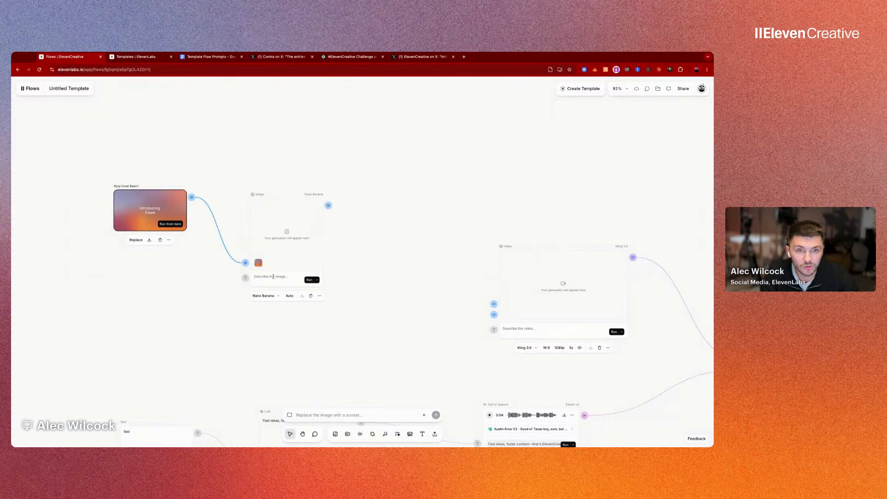
Step: Copy the text under IMAGE PROMPT in the Template Flow Prompts Google Doc into the Image node's prompt
left_click(211, 57)
left_click(230, 184)
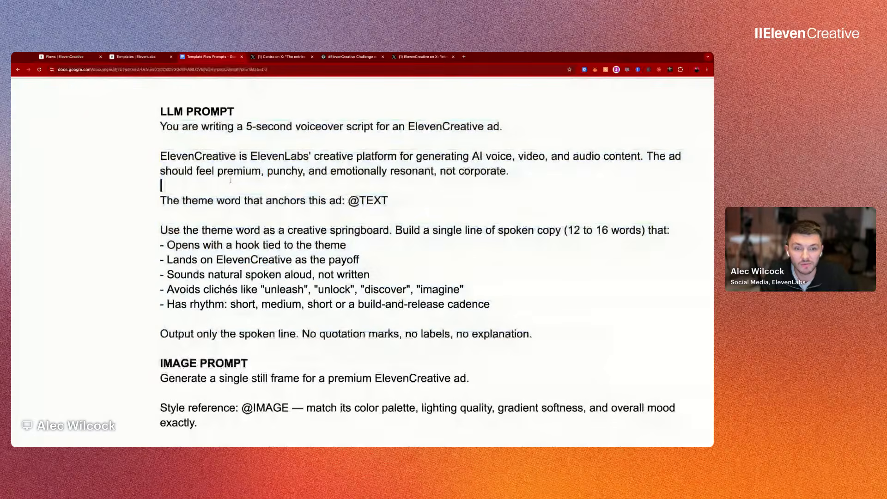
scroll(231, 179, "down", 1)
scroll(231, 179, "down", 3)
scroll(231, 180, "down", 4)
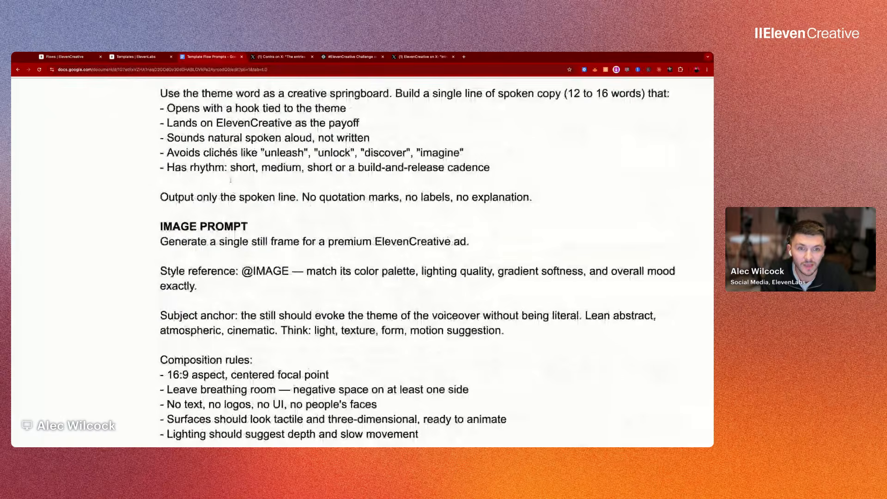
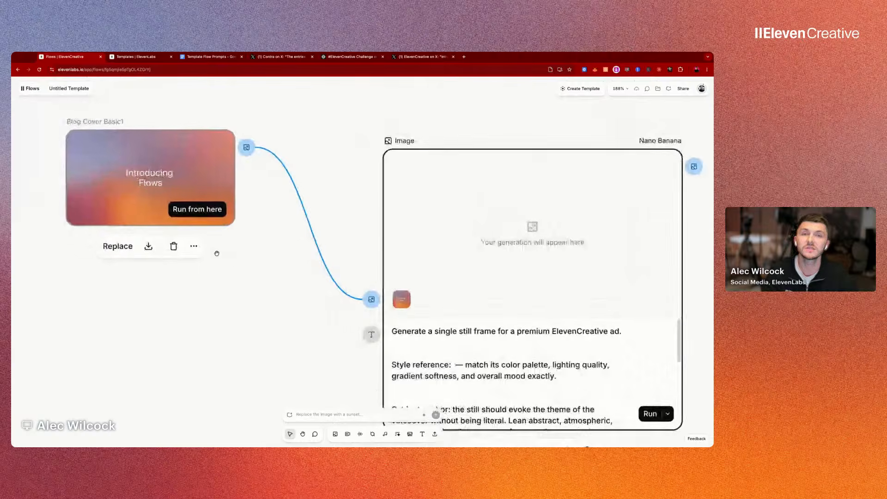
Step: Insert an @ reference to Blog Cover Basic1 after "Style reference:" in the Image node's prompt
scroll(149, 188, "right", 1)
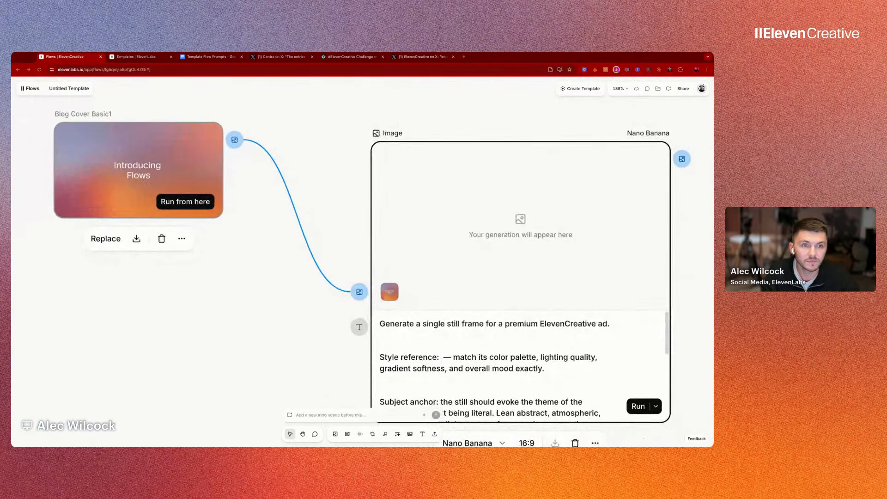
left_click(442, 357)
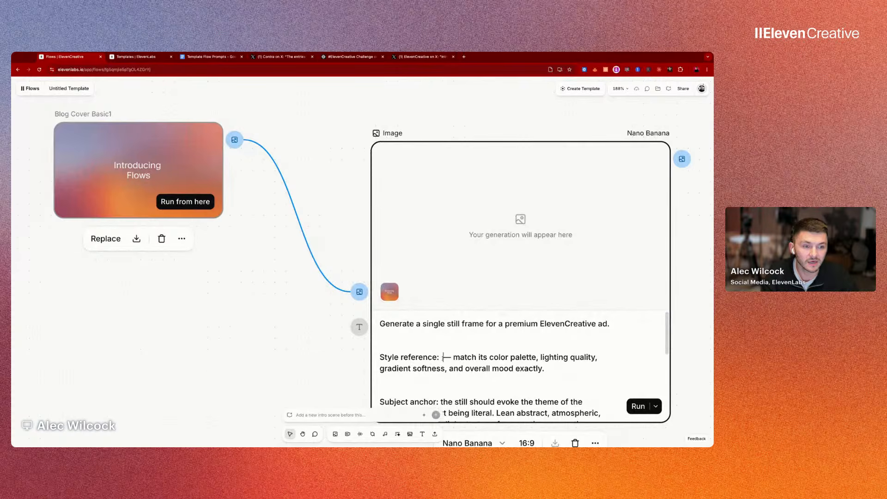
type("@")
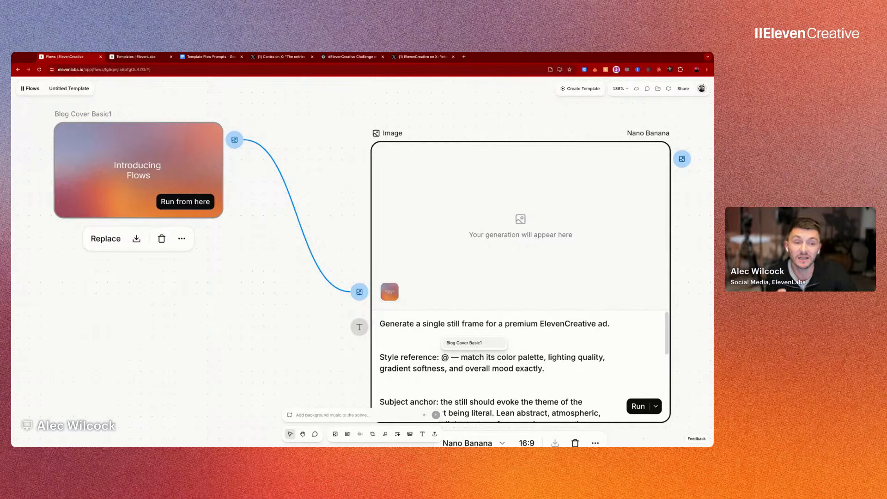
left_click(464, 344)
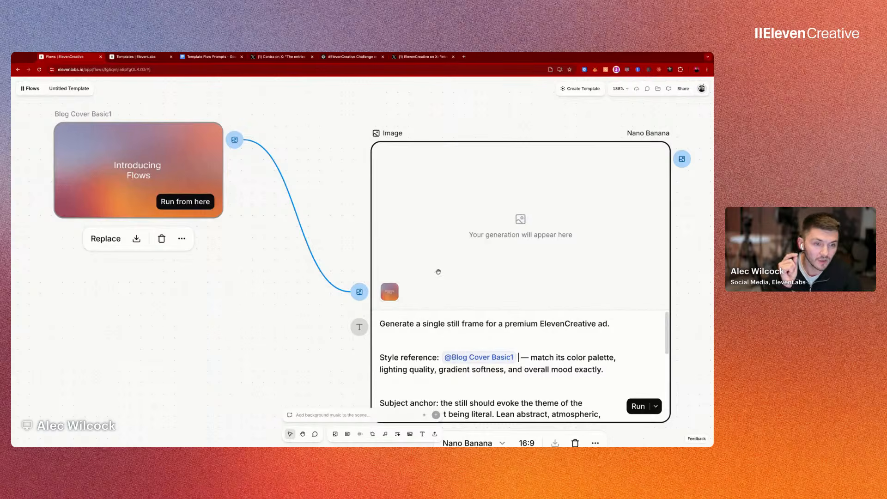
Step: Set the Image node's model to GPT Image 2 with Low quality and run the node
scroll(438, 271, "down", 5)
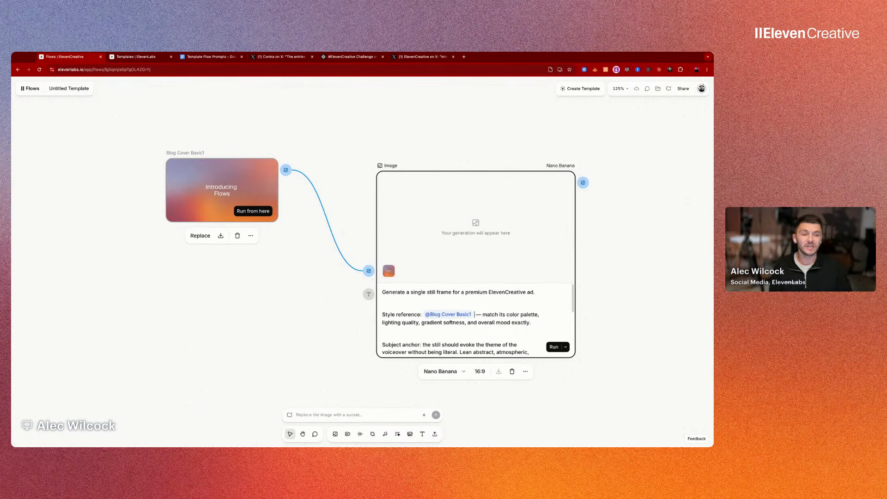
left_click(463, 373)
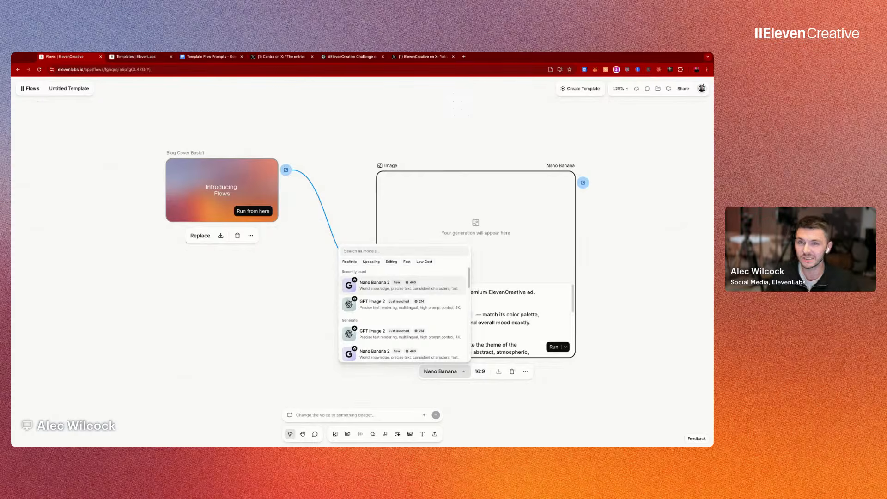
left_click(375, 301)
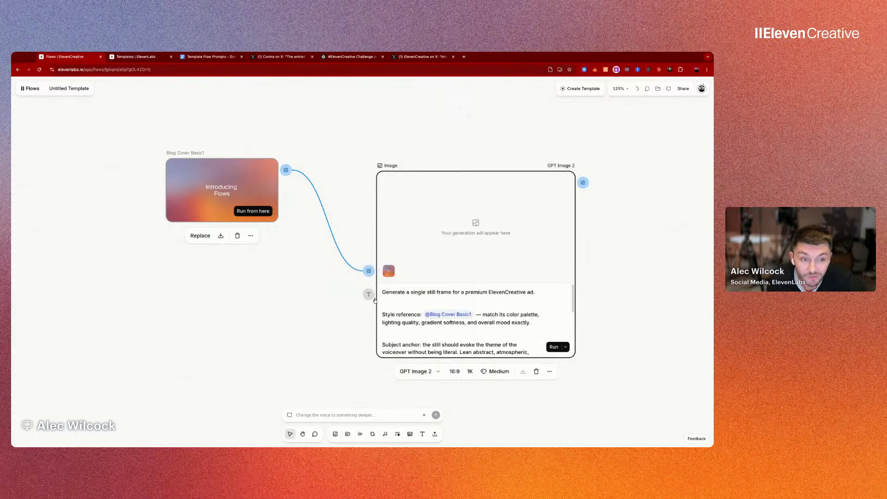
left_click(493, 372)
left_click(489, 393)
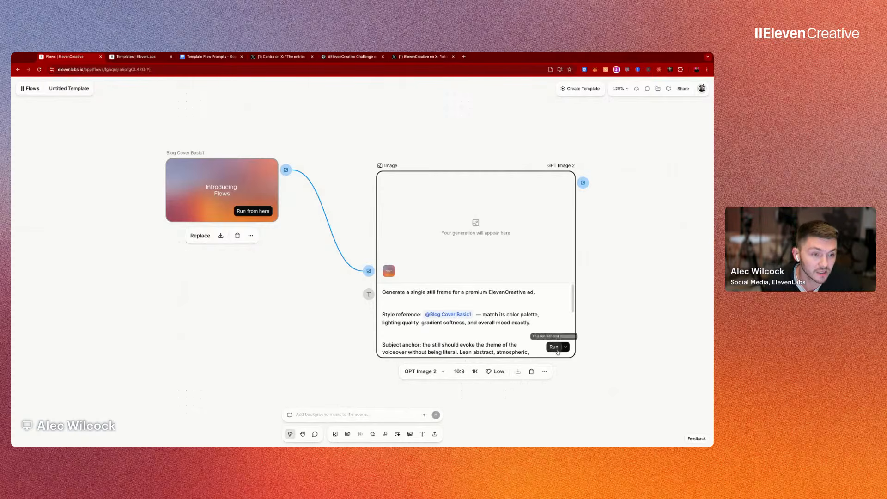
left_click(554, 349)
scroll(479, 315, "right", 1)
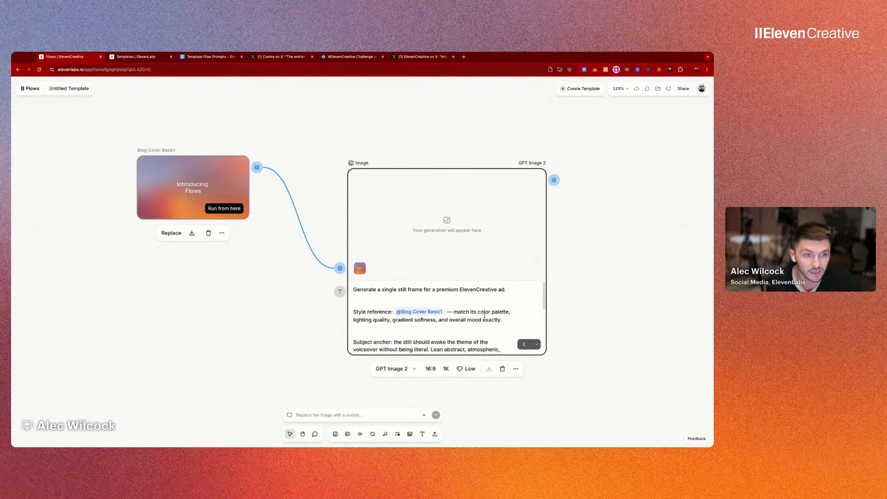
scroll(448, 309, "down", 2)
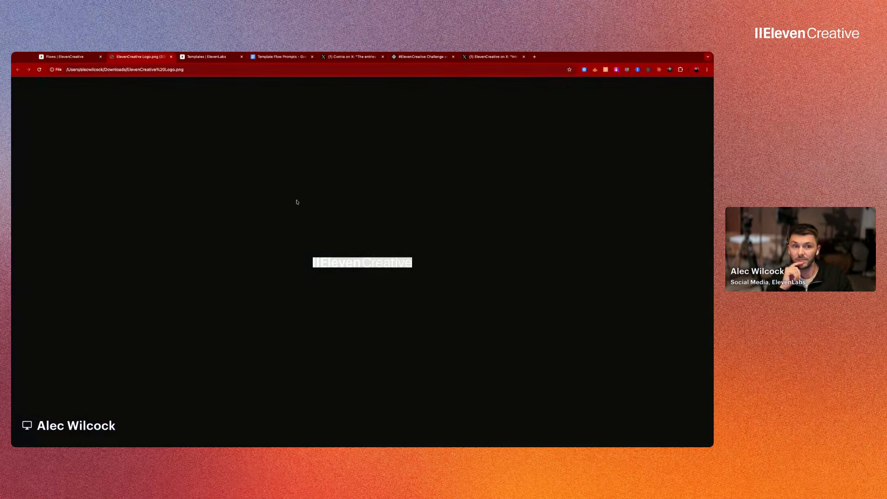
Step: Add the ElevenCreative Logo file to the flow below the blog cover and connect it to the Image node's reference images input
scroll(350, 250, "up", 5)
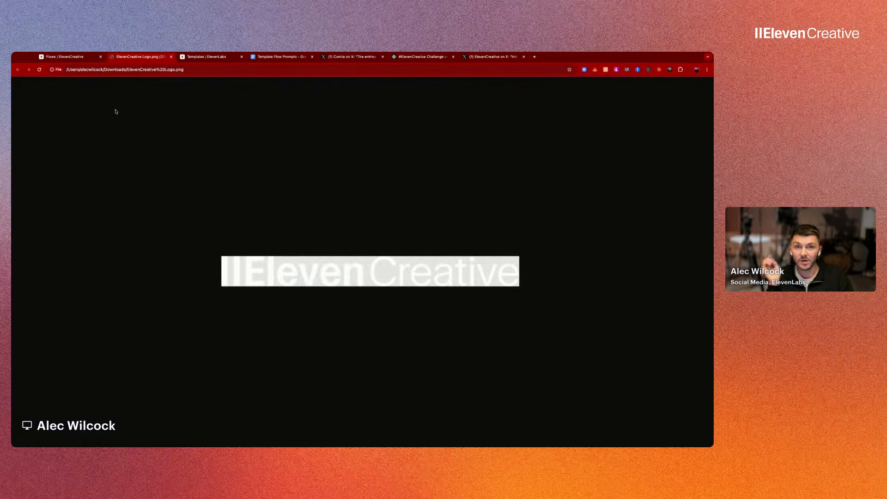
left_click(72, 58)
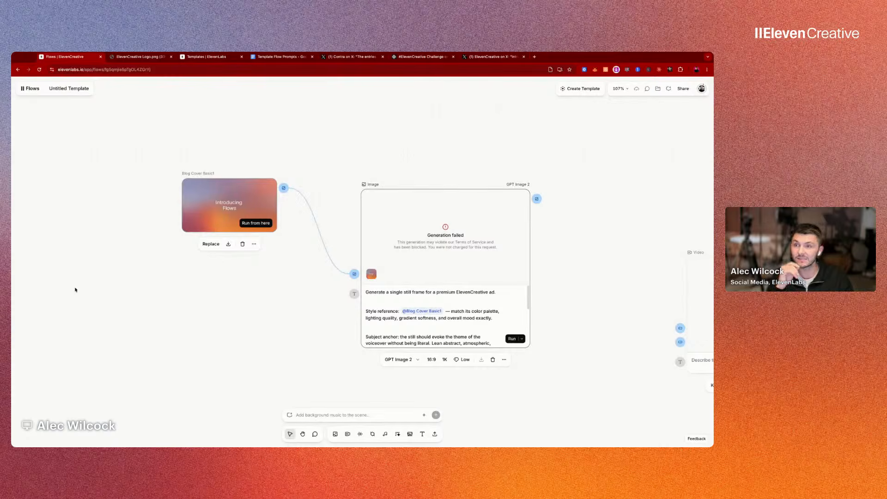
left_click_drag(372, 275, 362, 268)
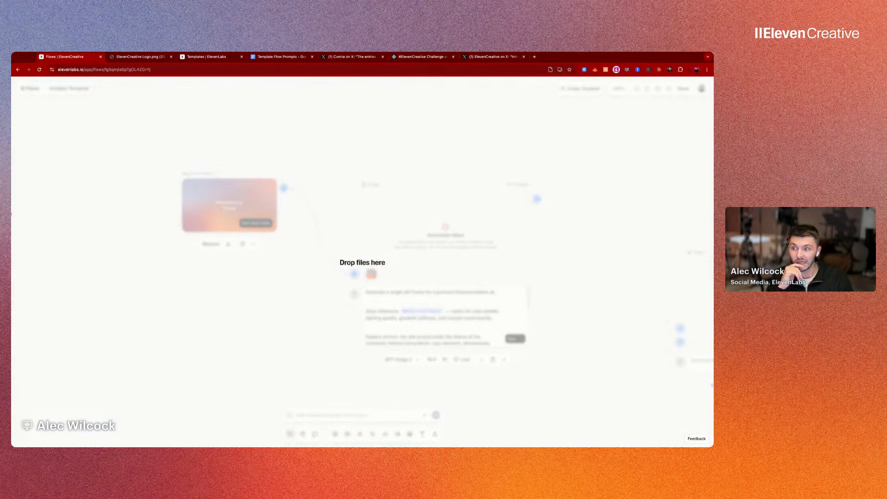
left_click_drag(127, 329, 127, 331)
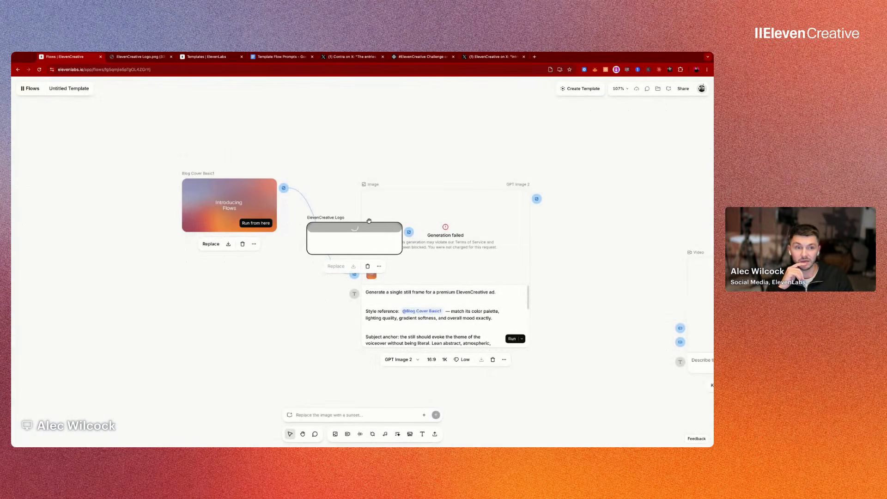
left_click_drag(369, 221, 355, 274)
left_click(226, 299)
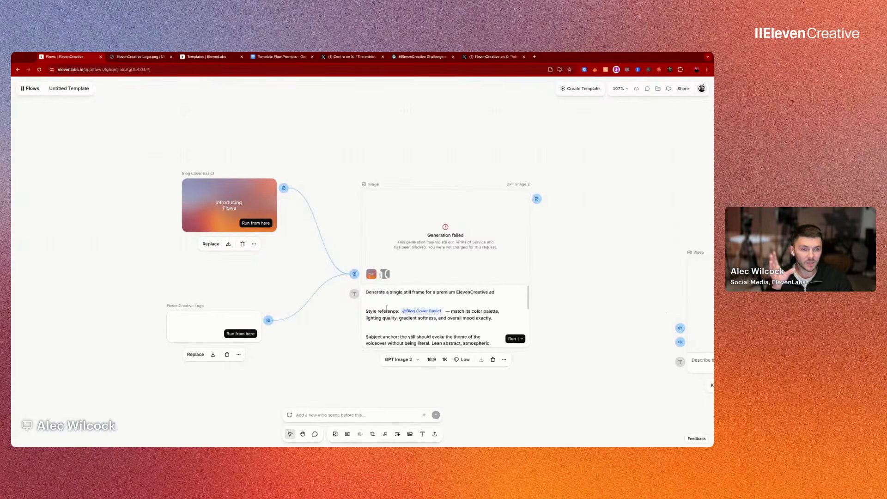
Step: Disconnect the ElevenCreative Logo from the Image node and run the Image node again with only the blog cover as reference
scroll(404, 309, "down", 2)
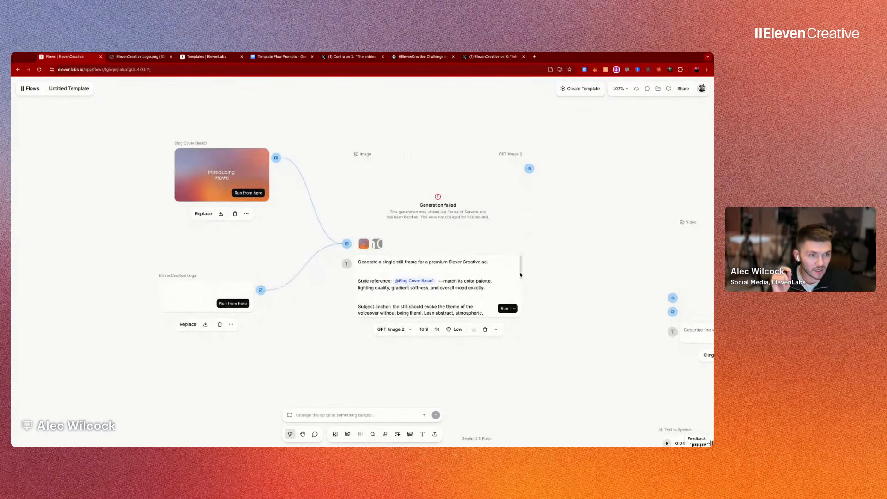
scroll(520, 274, "down", 2)
scroll(520, 274, "down", 5)
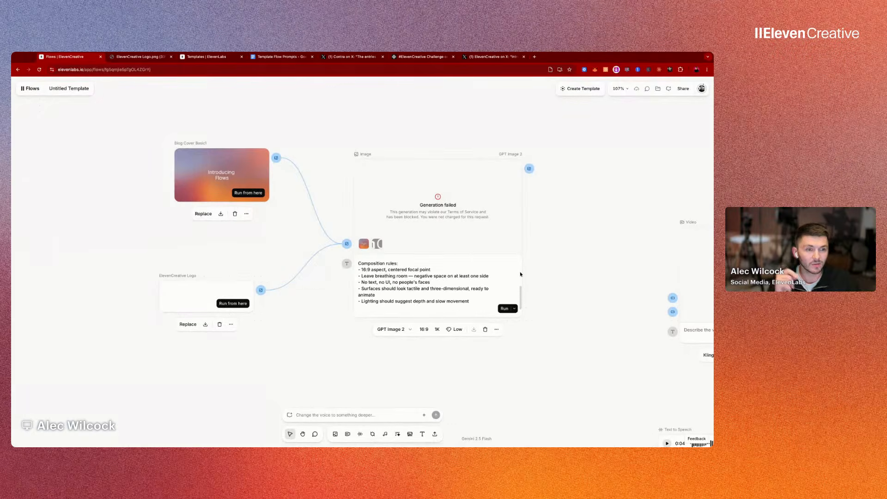
left_click(389, 313)
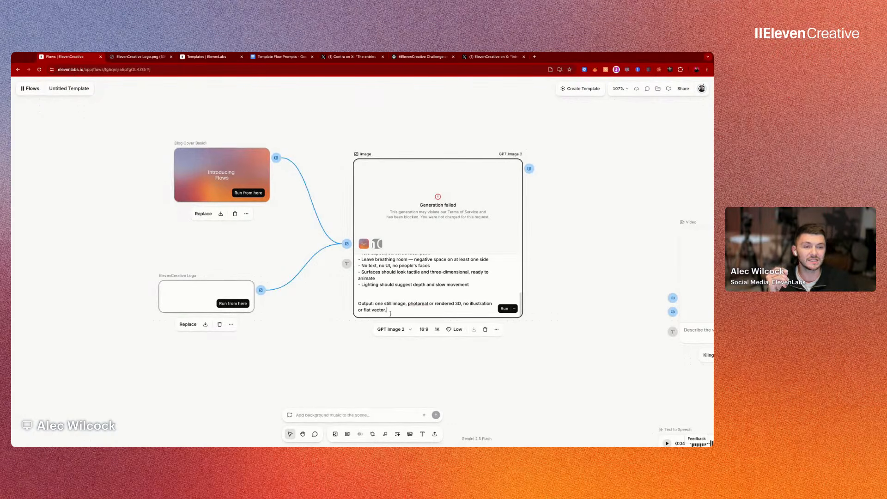
left_click_drag(176, 276, 178, 279)
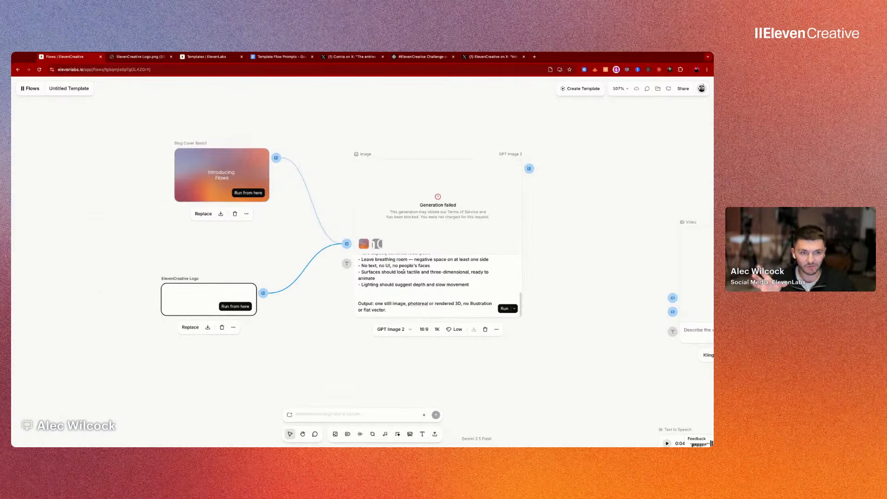
left_click(305, 269)
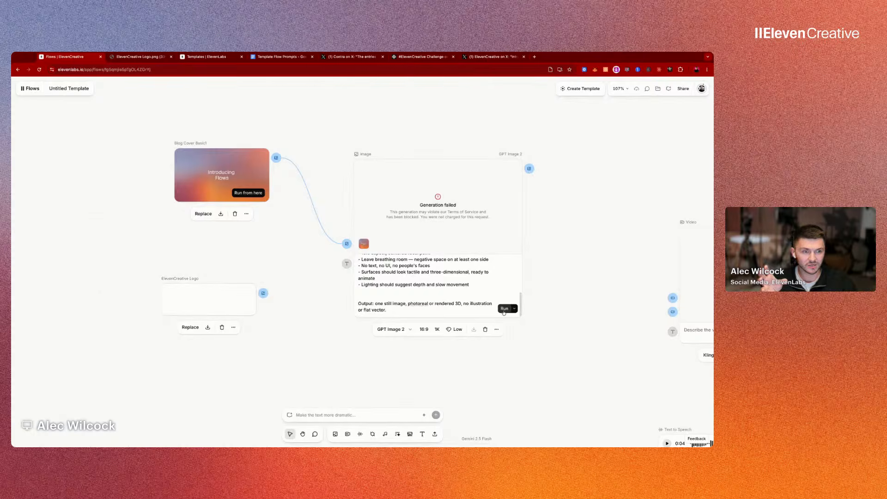
left_click(505, 309)
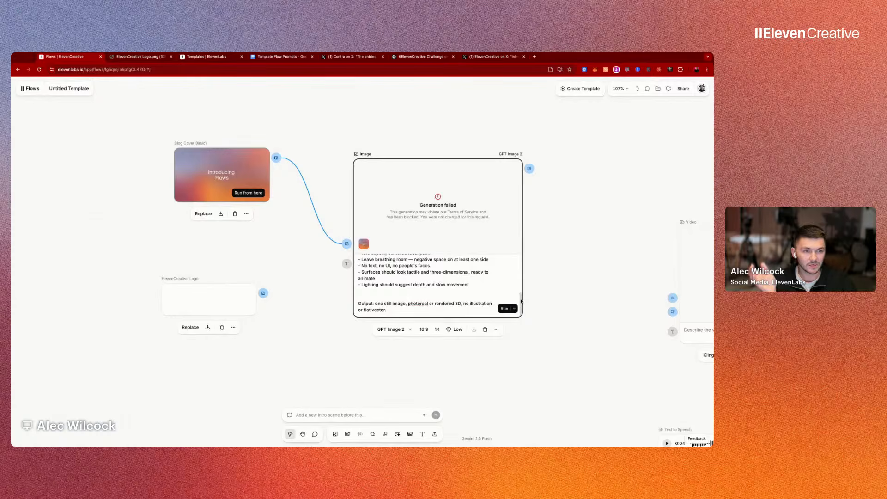
Step: Review the Image node's prompt through to its output line and shift the ElevenCreative Logo node slightly downward
scroll(521, 300, "up", 5)
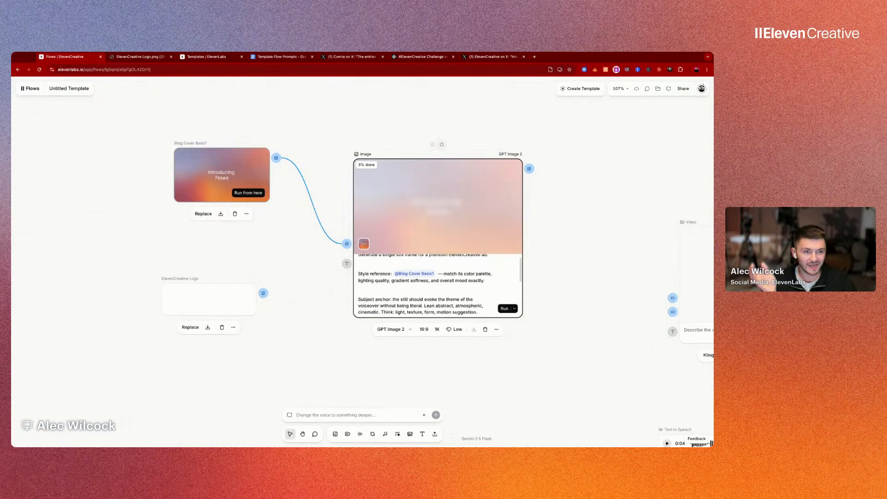
scroll(438, 287, "down", 2)
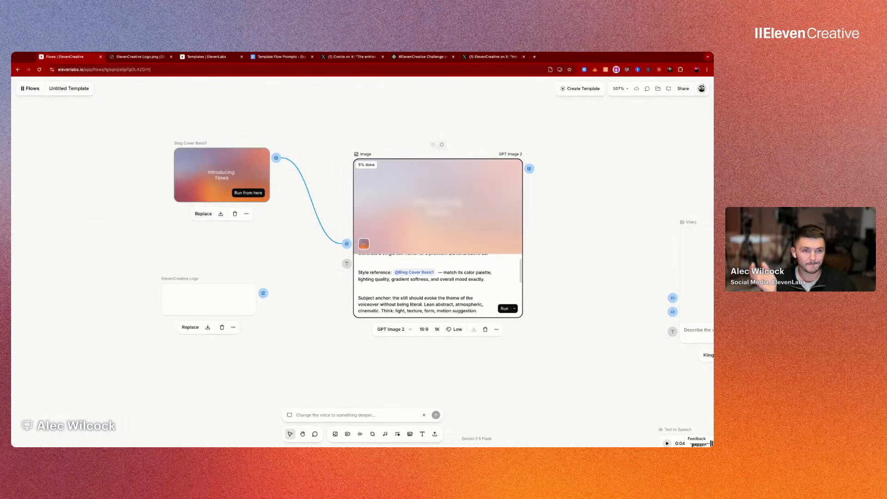
scroll(439, 284, "down", 4)
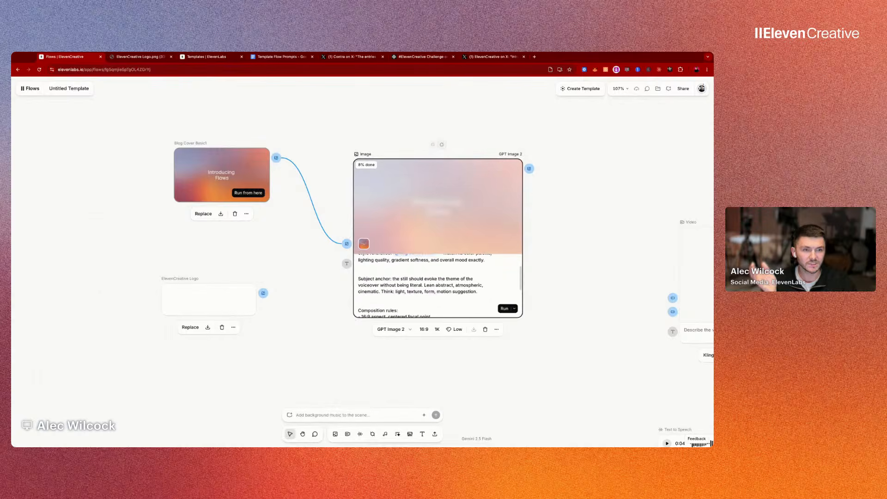
scroll(438, 284, "down", 3)
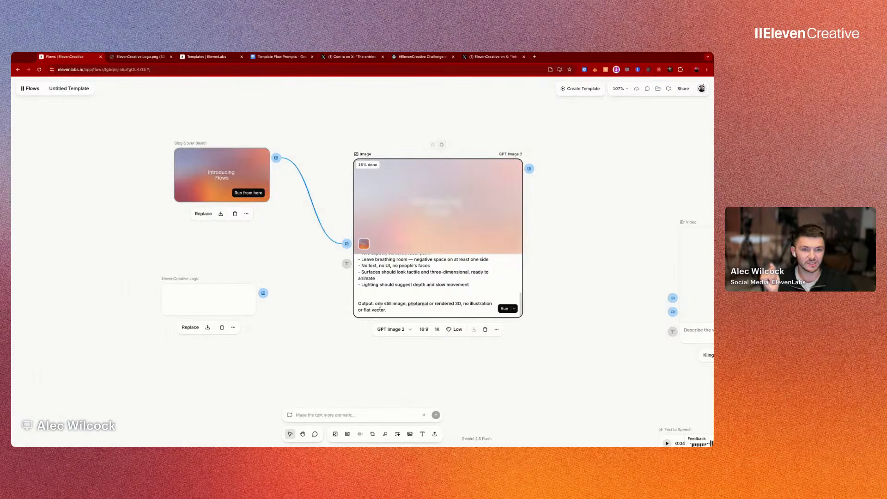
left_click_drag(199, 279, 206, 288)
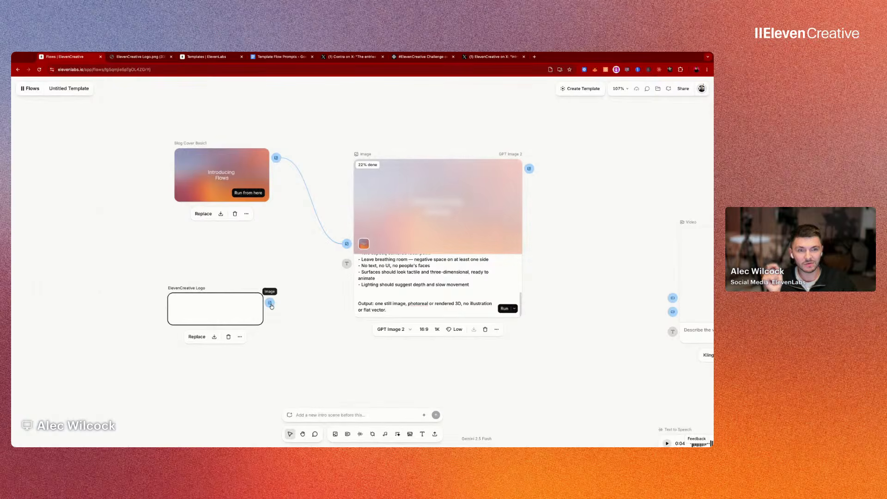
Step: Reconnect the ElevenCreative Logo to the Image node's reference images input and start a new line at the end of its prompt
left_click_drag(270, 303, 347, 243)
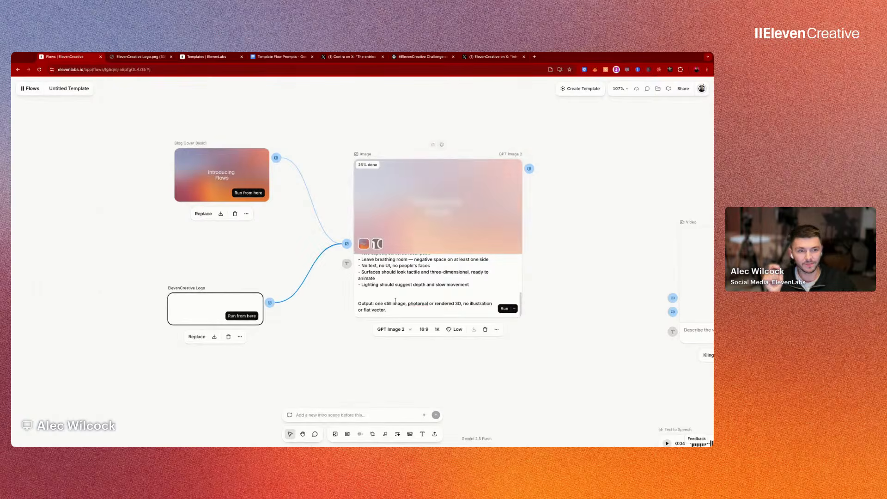
scroll(395, 301, "down", 1)
left_click(398, 299)
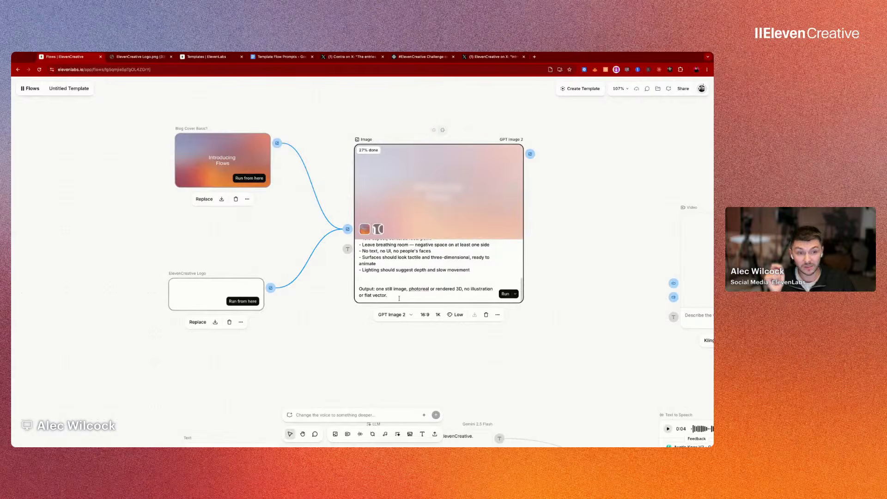
key("Return")
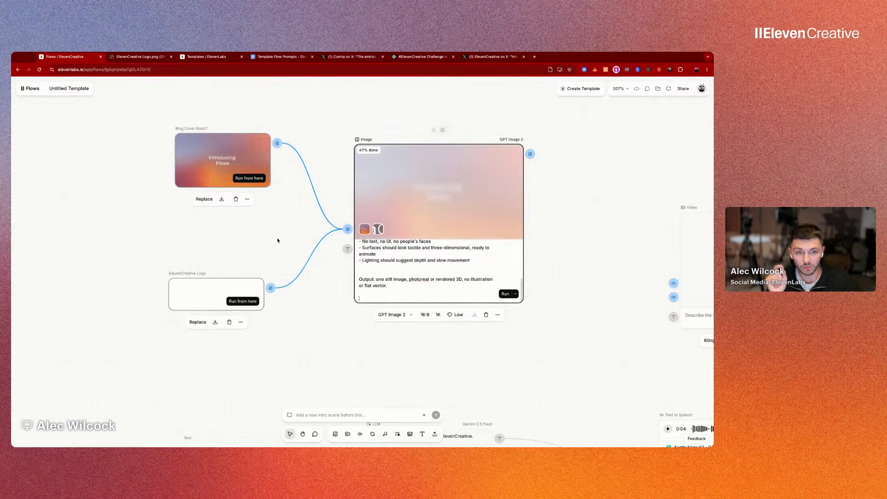
Step: Move the ElevenCreative Logo, blog cover and Text nodes into an aligned column closer to the Image and LLM nodes
scroll(277, 240, "down", 5)
left_click_drag(227, 257, 246, 277)
left_click_drag(234, 140, 248, 157)
scroll(233, 140, "down", 1)
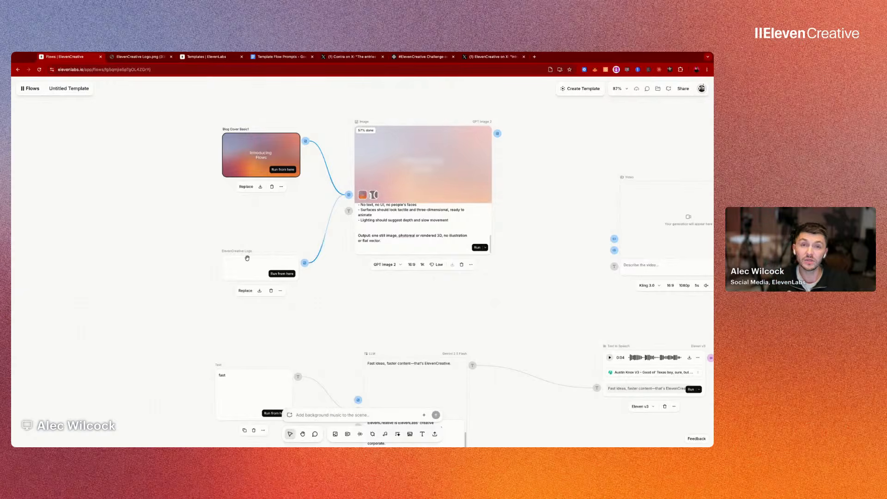
left_click_drag(216, 369, 220, 367)
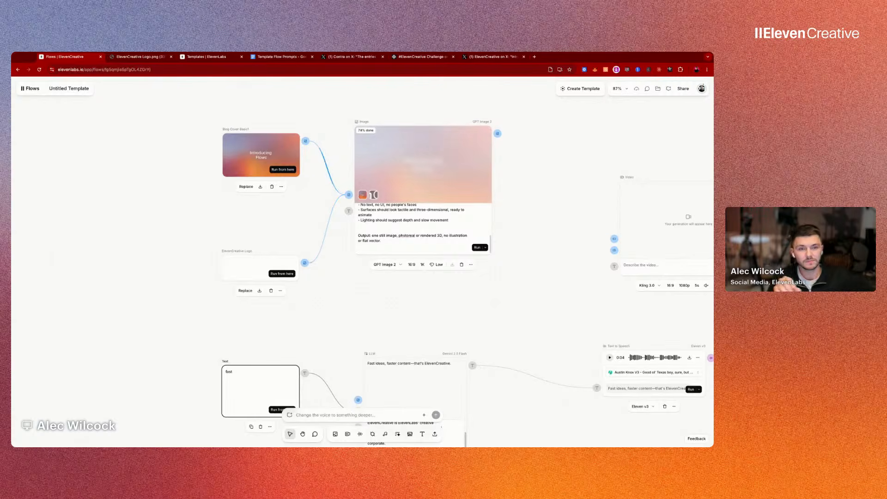
left_click(382, 244)
scroll(382, 245, "down", 2)
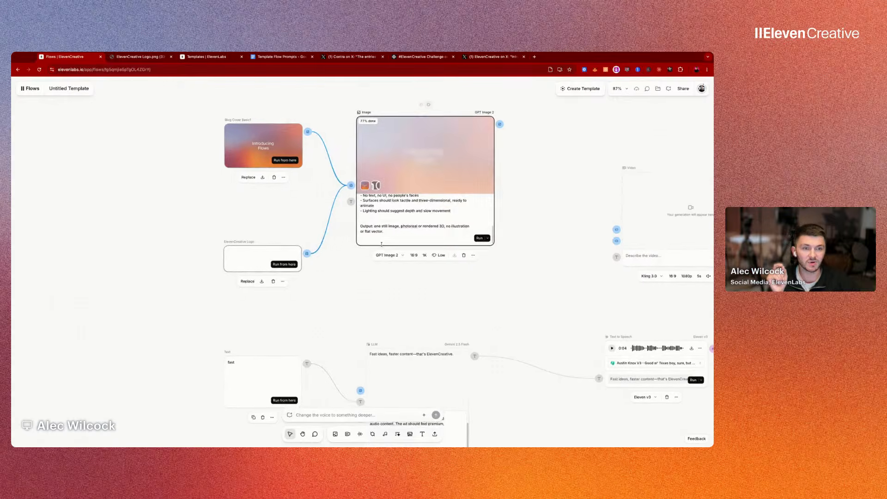
scroll(385, 241, "up", 5)
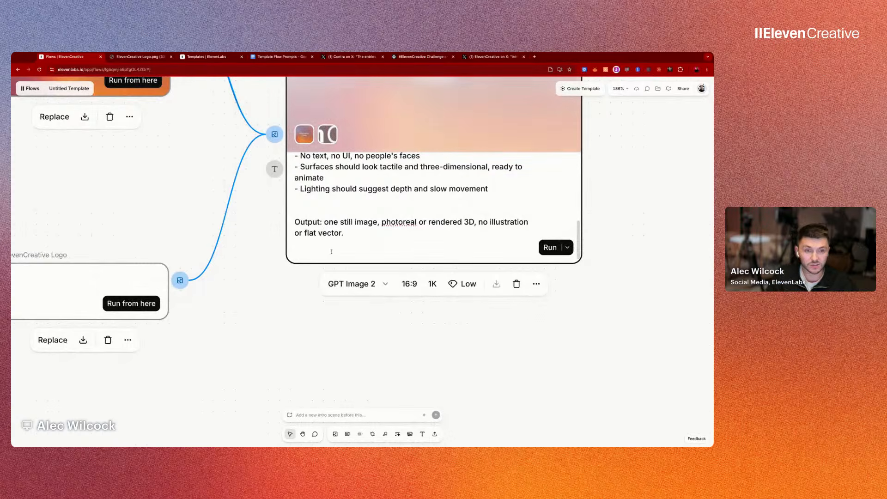
type("Use t")
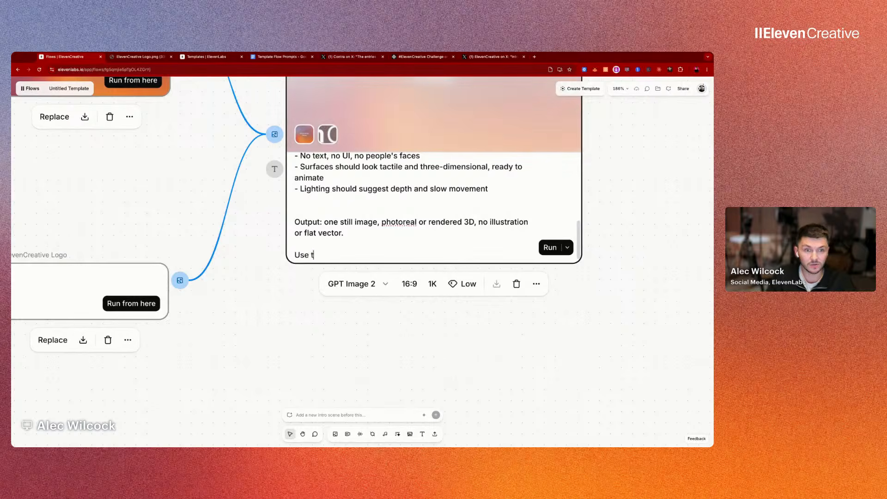
type("his asset @")
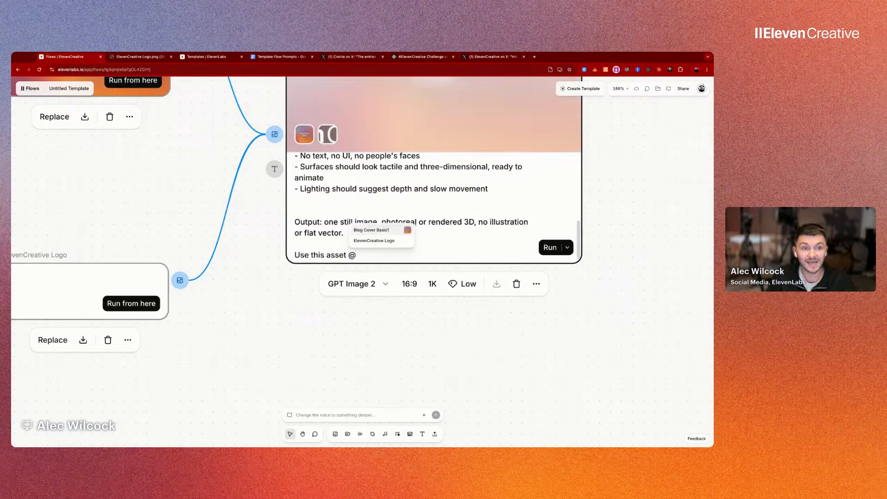
key("Down")
key("Return")
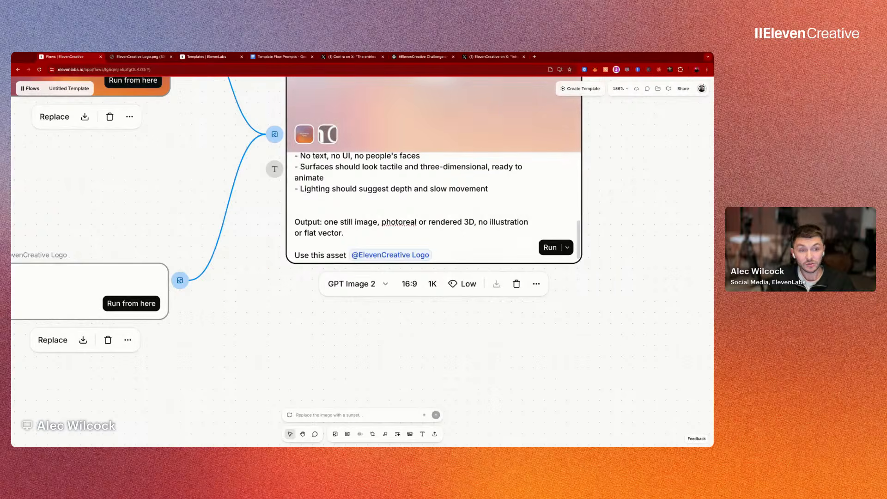
type("d ")
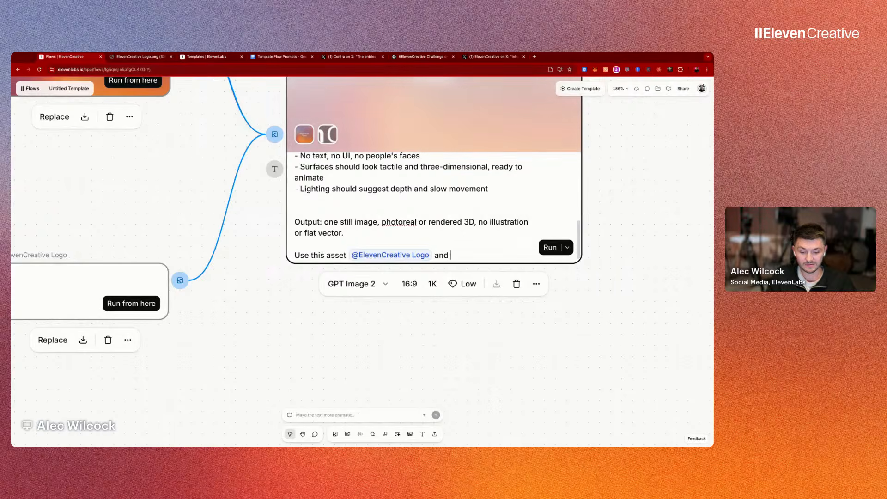
type("put it ")
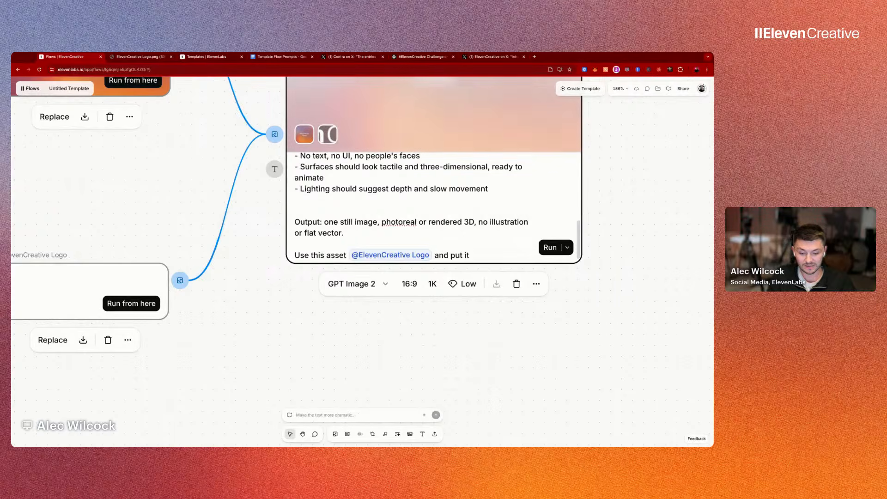
type("perfectly in the middle of the")
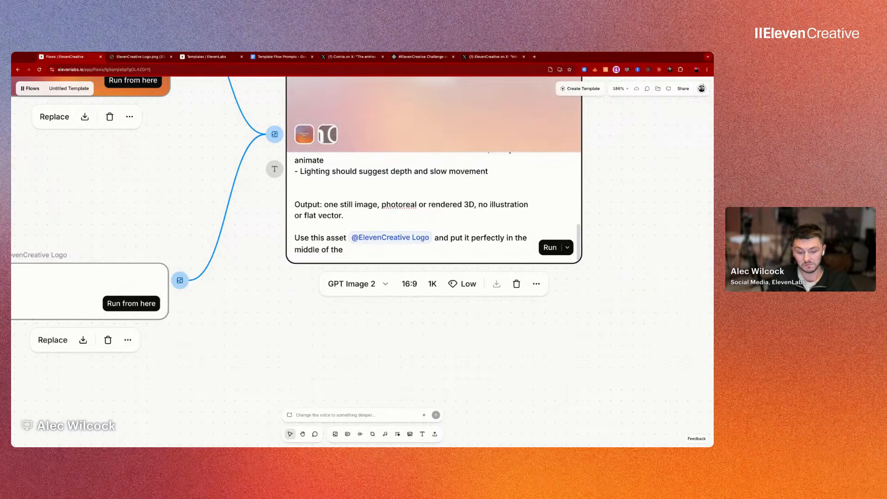
type("ge. ")
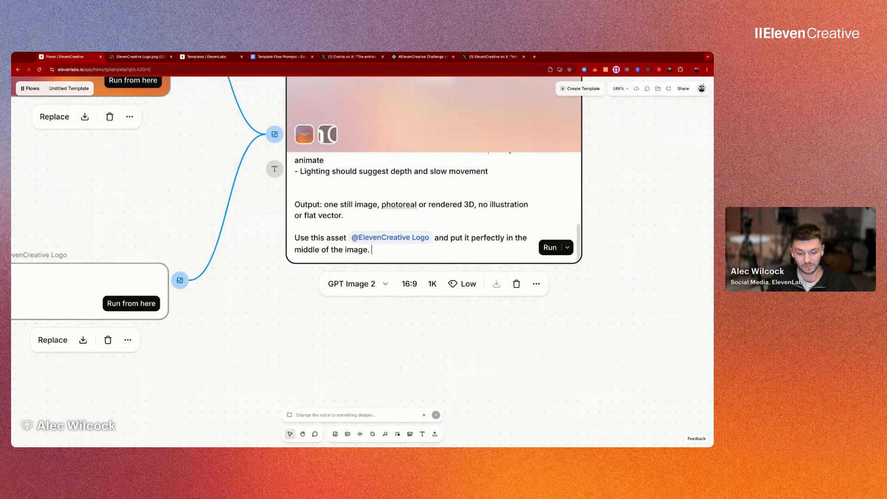
type("Without a ba")
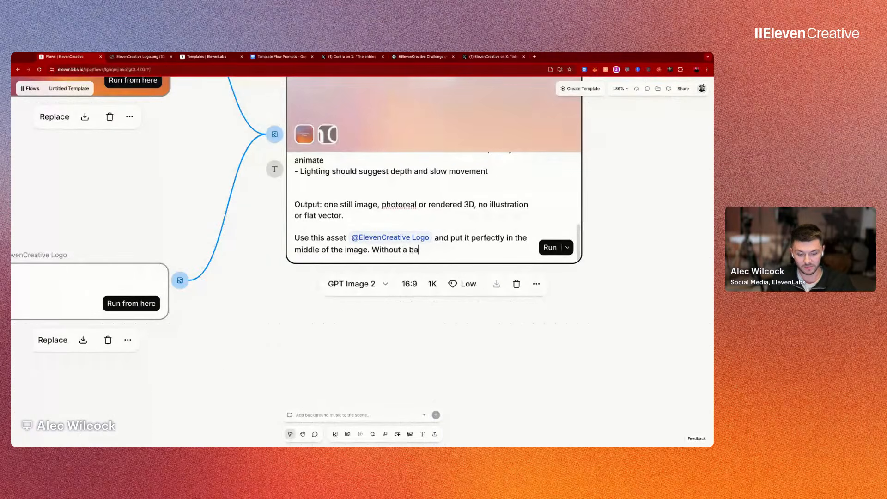
type("ckground.")
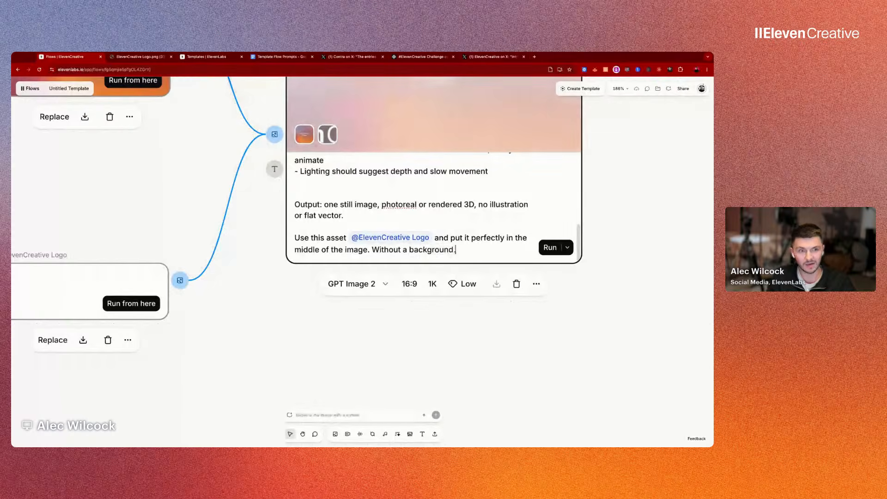
Step: Examine the Image node's generated picture up close alongside its two references and the extended prompt
scroll(266, 272, "down", 5)
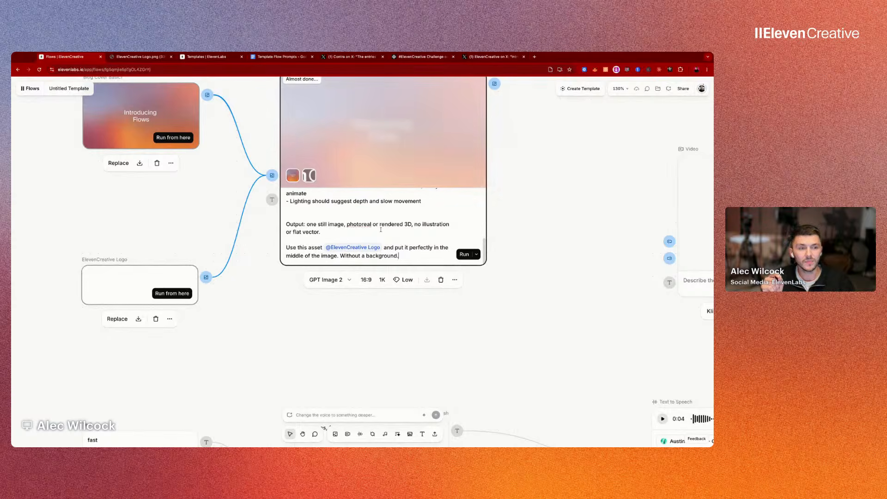
scroll(369, 234, "up", 2)
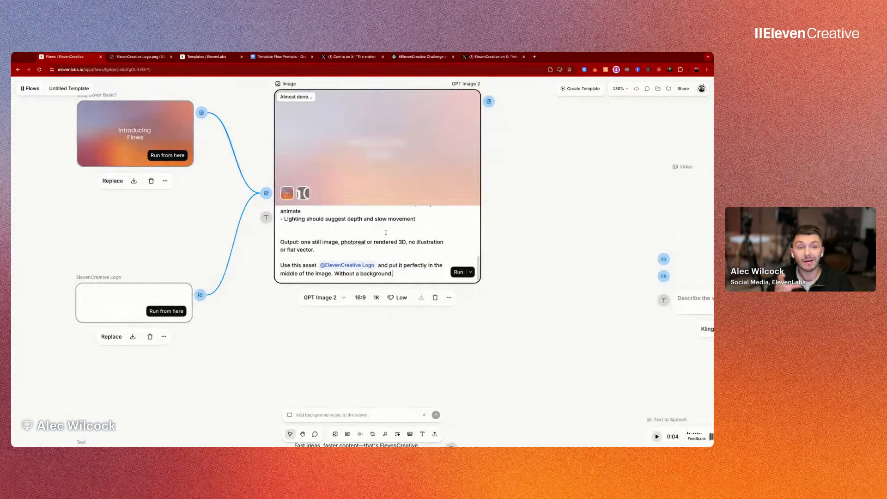
scroll(386, 233, "up", 3)
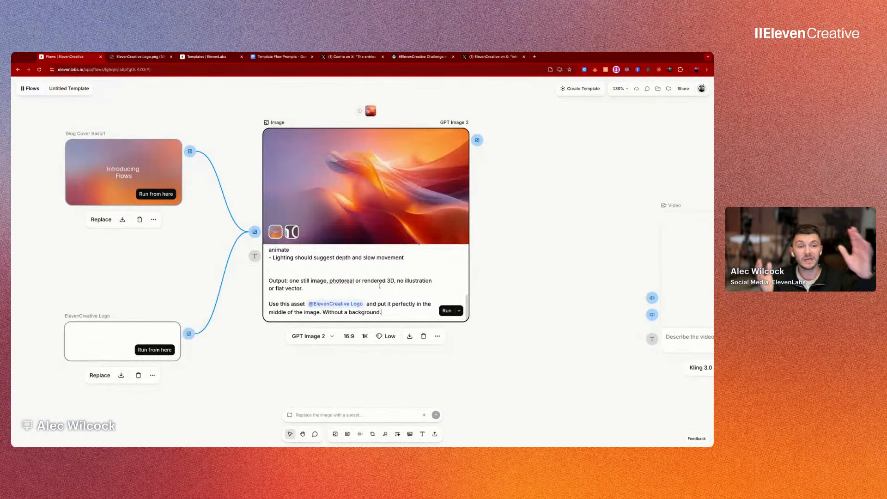
scroll(356, 170, "up", 5)
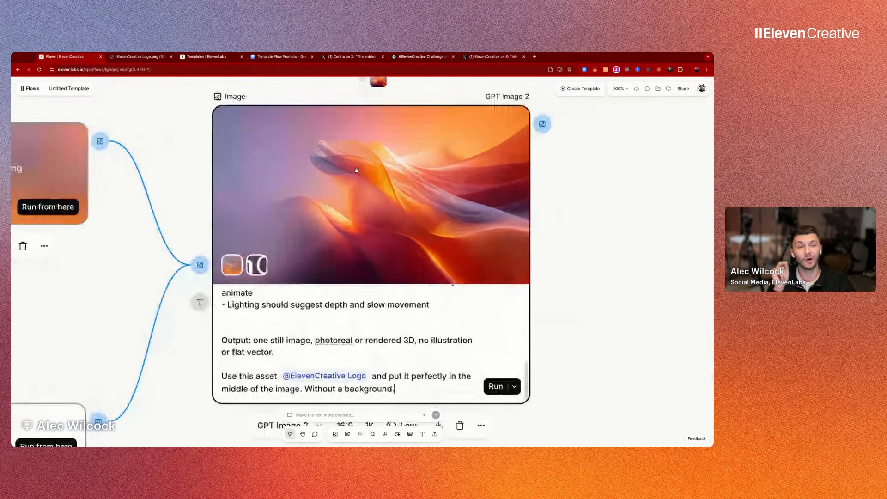
scroll(357, 171, "down", 5)
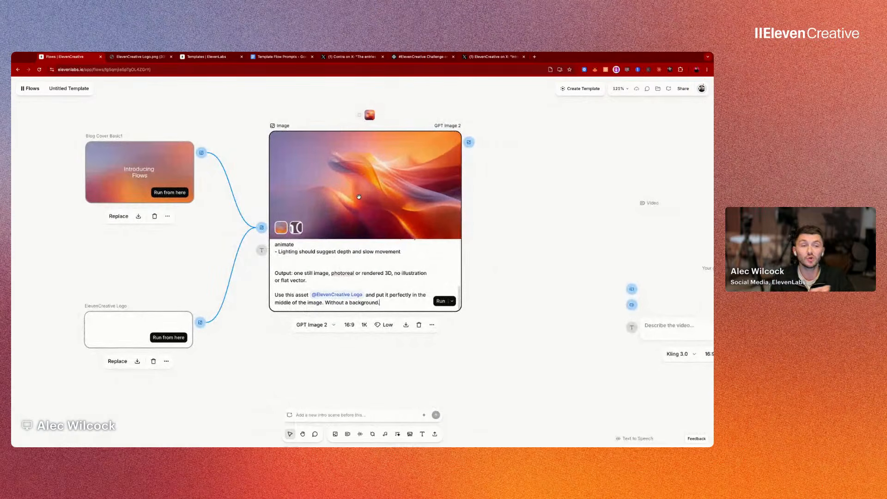
scroll(359, 197, "up", 2)
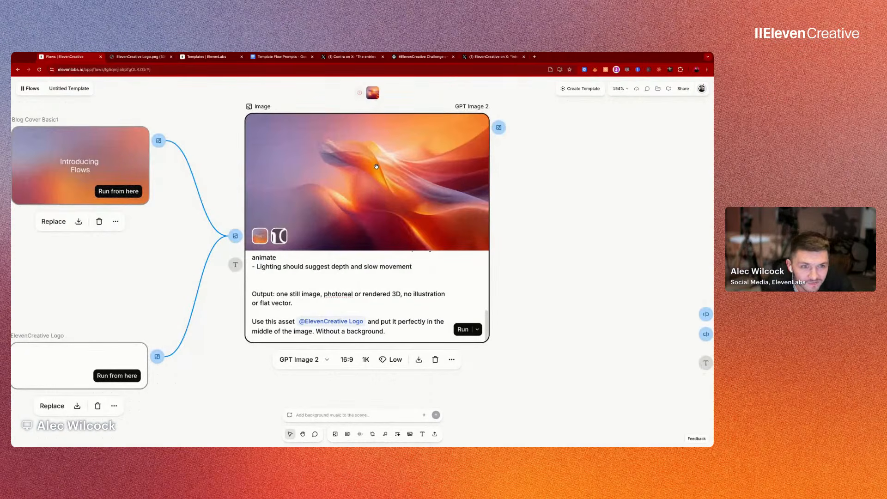
scroll(377, 167, "up", 1)
scroll(376, 169, "down", 1)
scroll(367, 187, "up", 2)
scroll(319, 175, "down", 2)
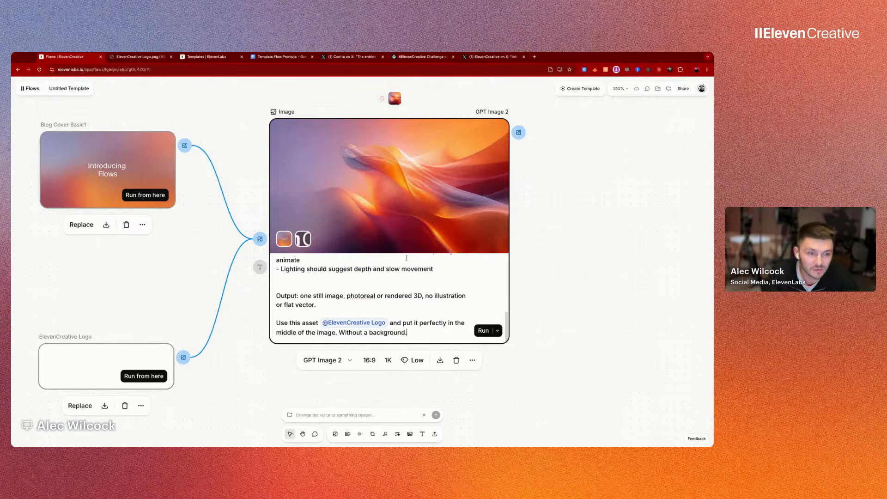
scroll(407, 258, "down", 3)
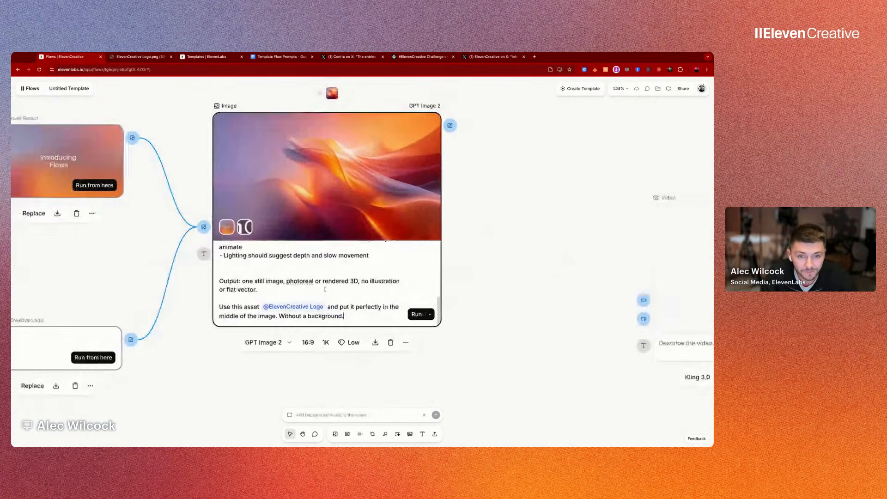
Step: Set the Image node's resolution to 2K and its quality to Medium, and run the node
scroll(325, 290, "down", 4)
left_click(325, 329)
left_click(327, 359)
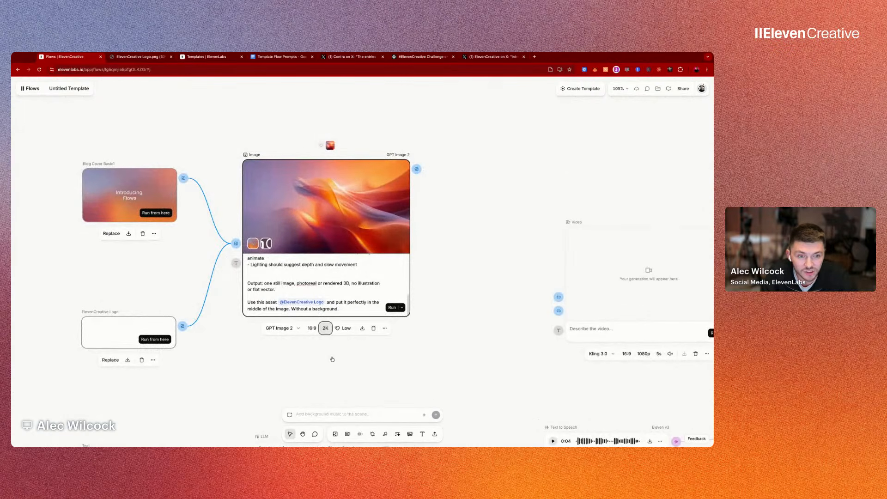
left_click(342, 328)
left_click(343, 358)
scroll(326, 278, "down", 2)
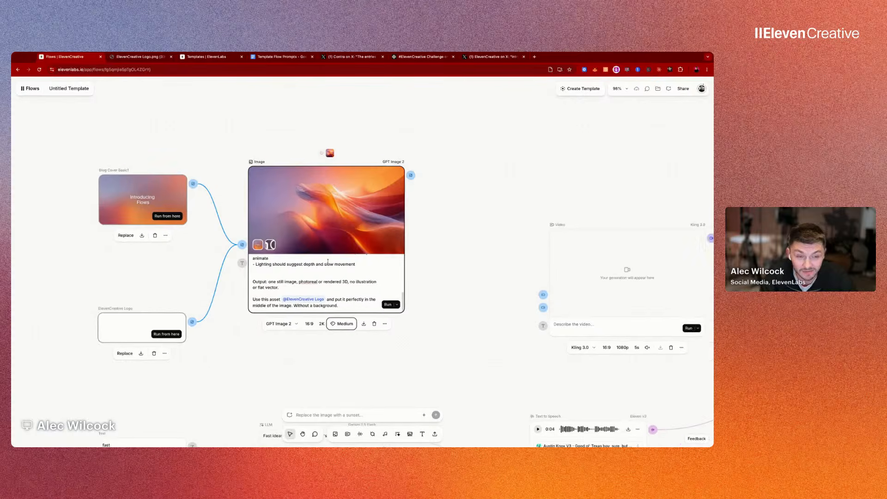
left_click(384, 302)
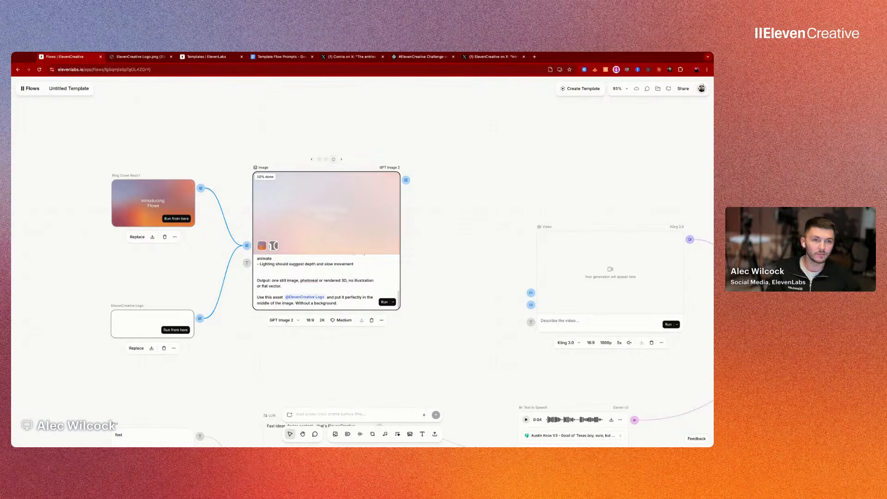
Step: Run the Image node once more and connect its output to the Video node's start frame input
scroll(373, 298, "right", 3)
scroll(417, 226, "down", 2)
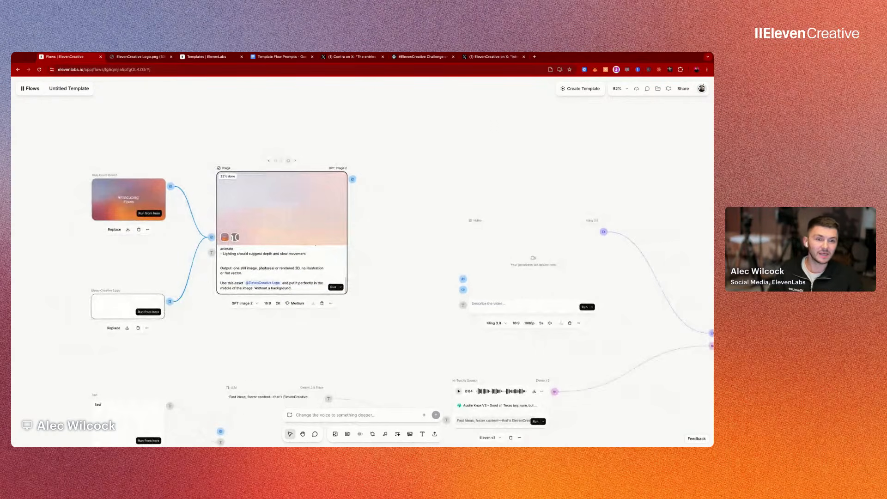
scroll(396, 298, "right", 2)
scroll(396, 298, "down", 1)
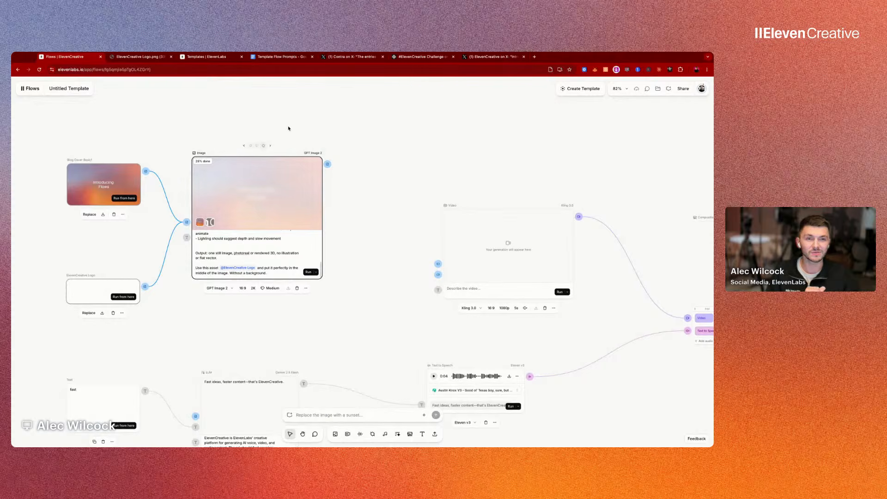
left_click(308, 273)
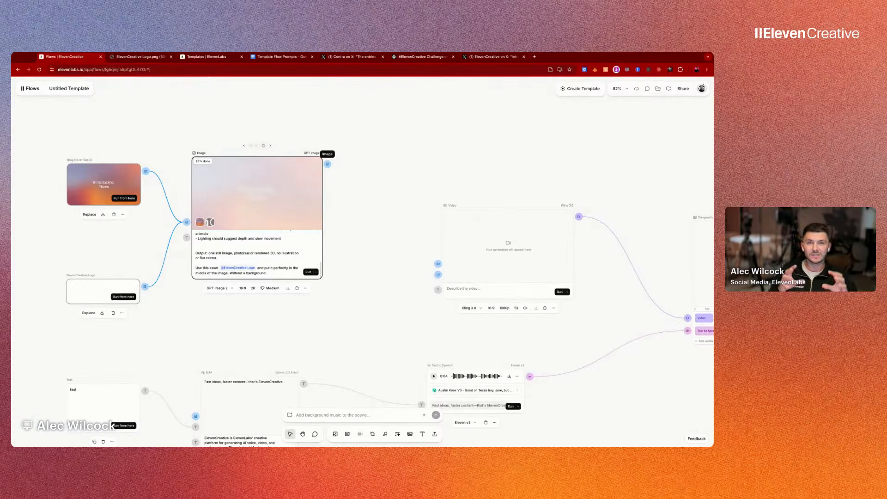
left_click_drag(327, 164, 438, 264)
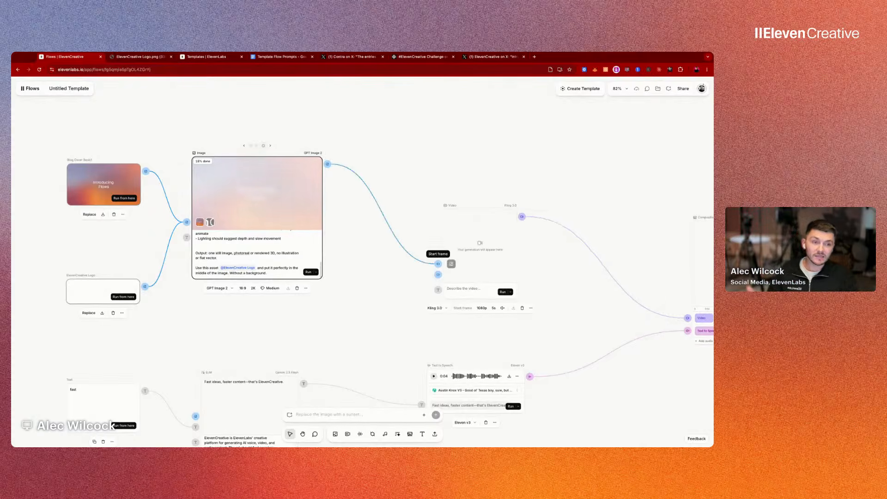
Step: Search the Video node's models for "kling" and set its model to Kling 2.6
scroll(439, 267, "up", 5)
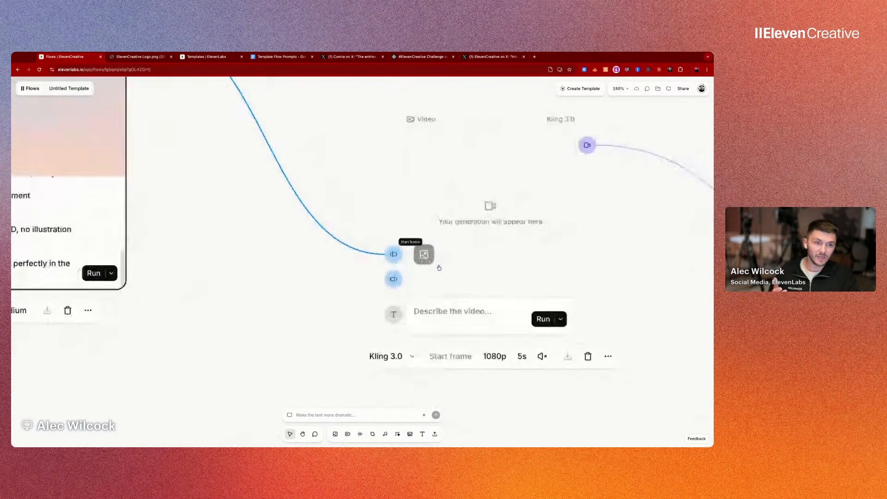
left_click(358, 349)
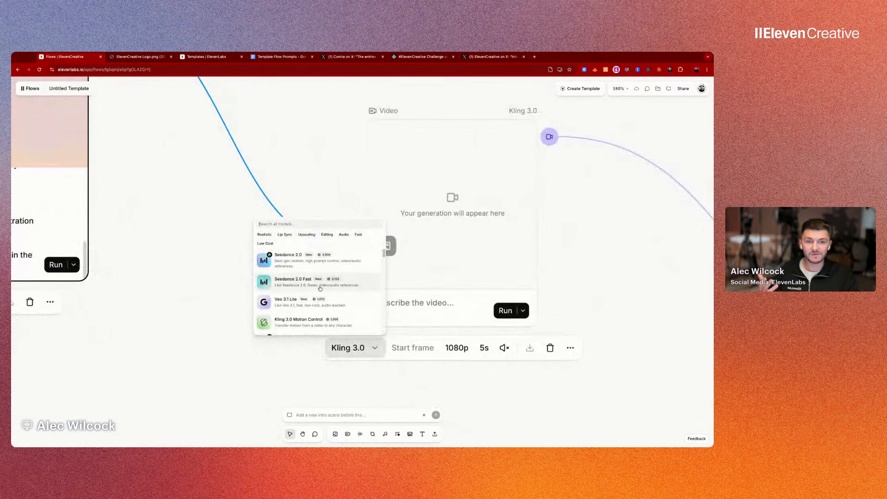
type("kling")
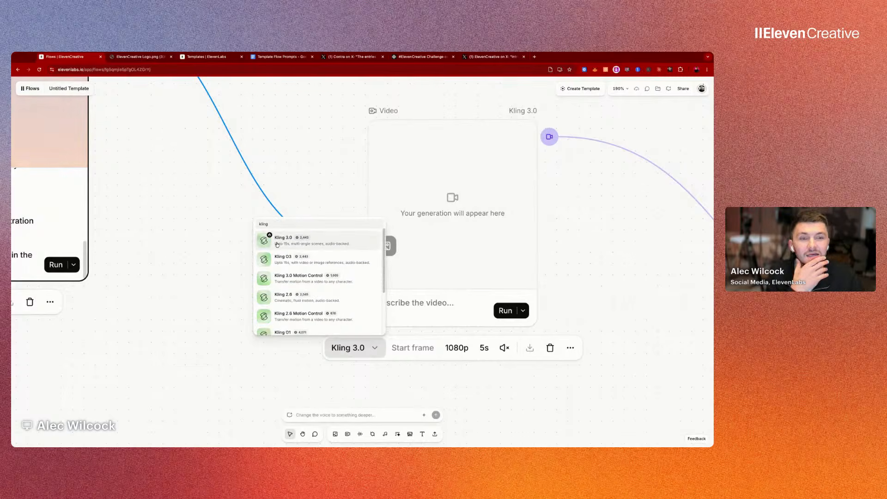
scroll(280, 252, "down", 2)
left_click(283, 262)
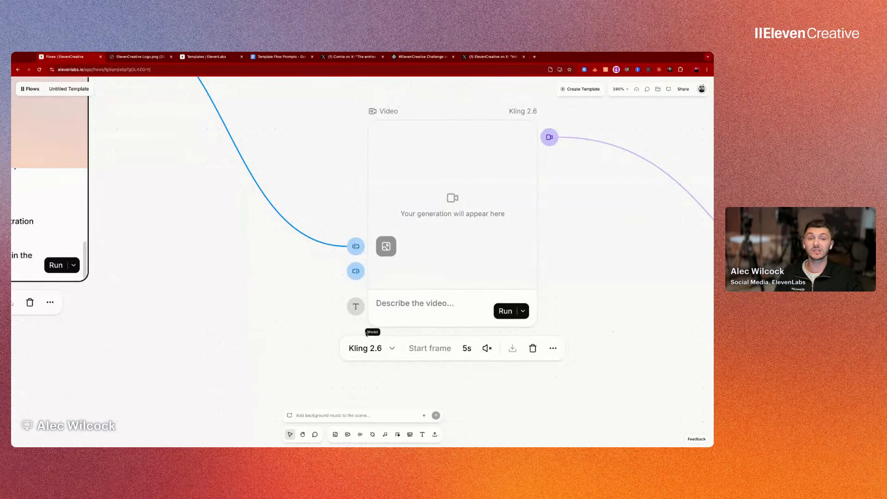
Step: Try the Veo 3.1 Fast model on the Video node with a duration of 6s
scroll(281, 315, "up", 2)
scroll(281, 315, "down", 5)
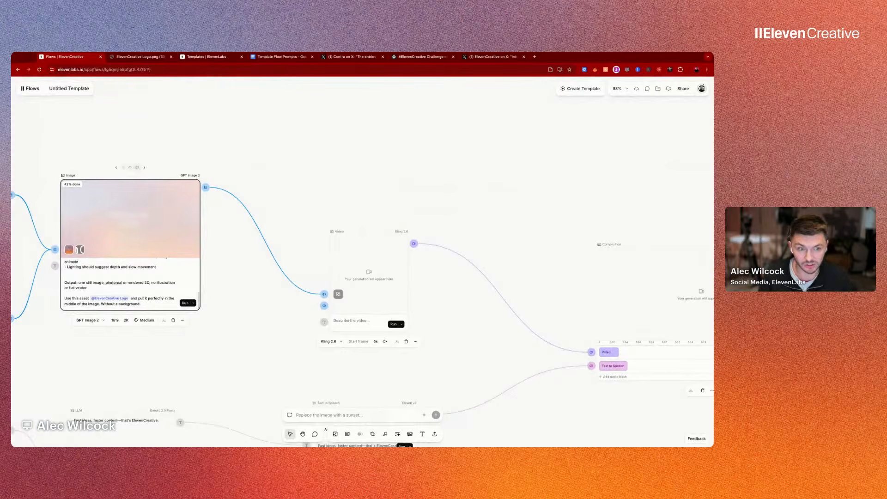
scroll(303, 312, "down", 3)
left_click(365, 285)
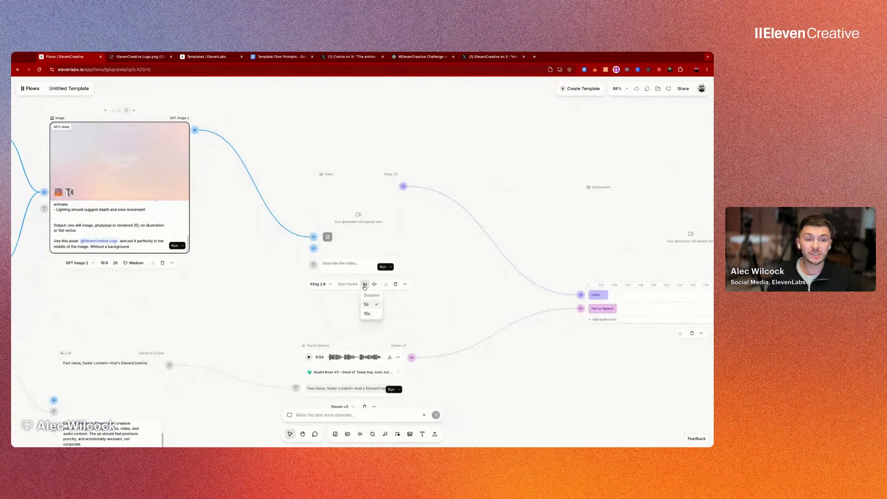
left_click(365, 285)
left_click(319, 284)
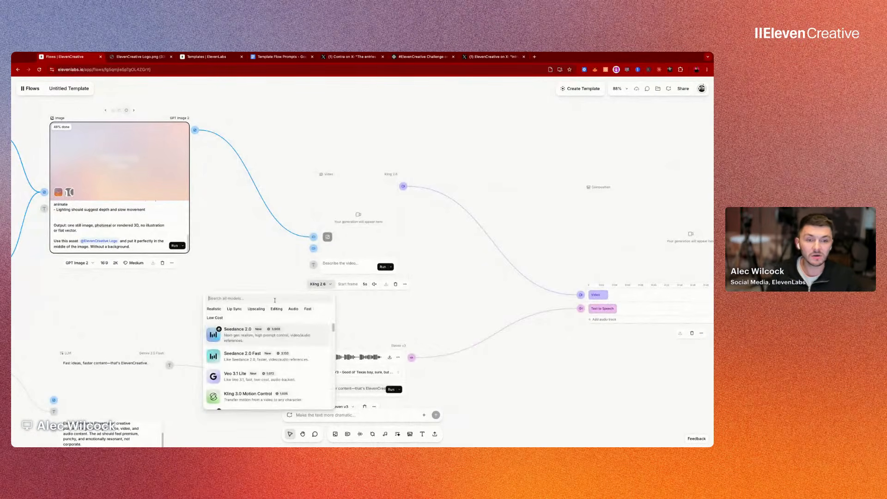
type("ve")
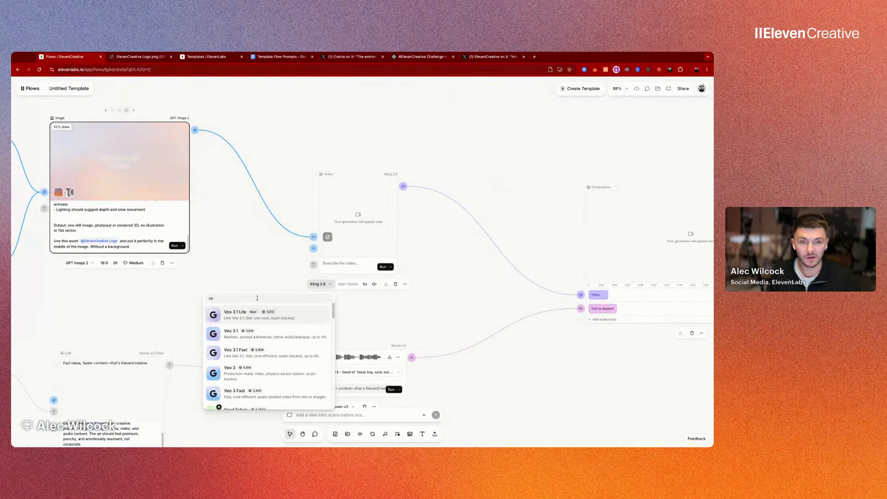
left_click(235, 349)
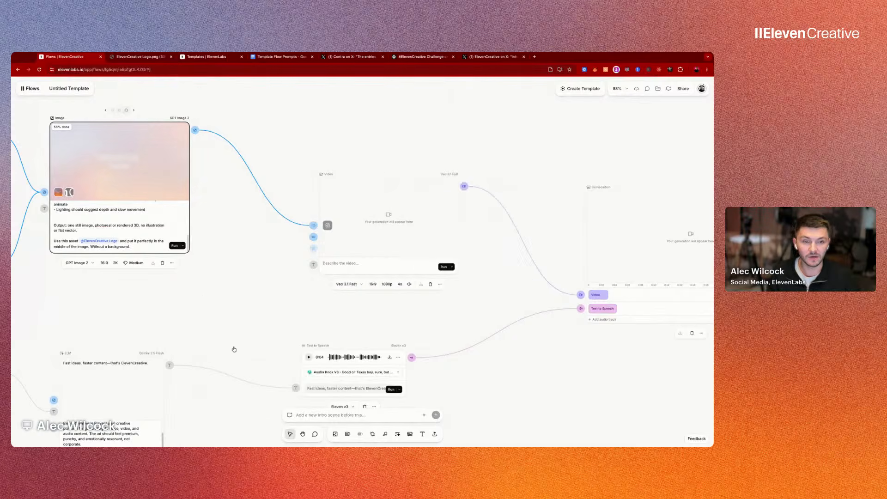
left_click(400, 284)
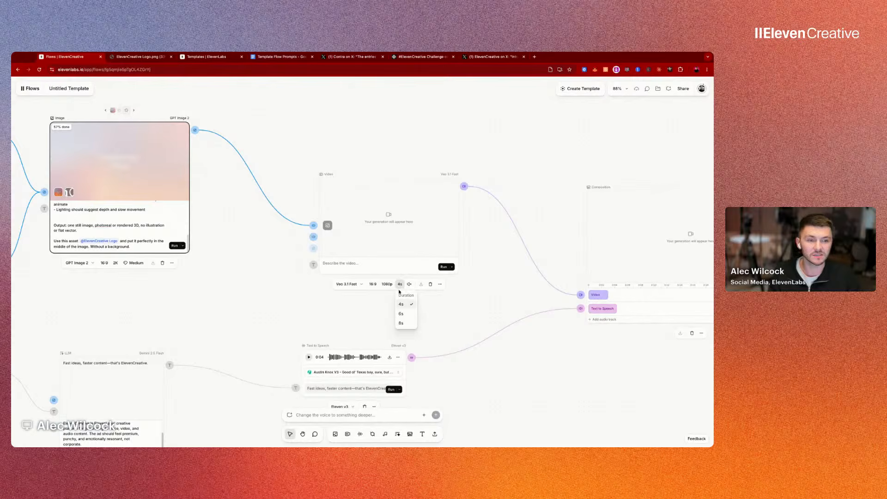
left_click(402, 314)
scroll(398, 309, "down", 1)
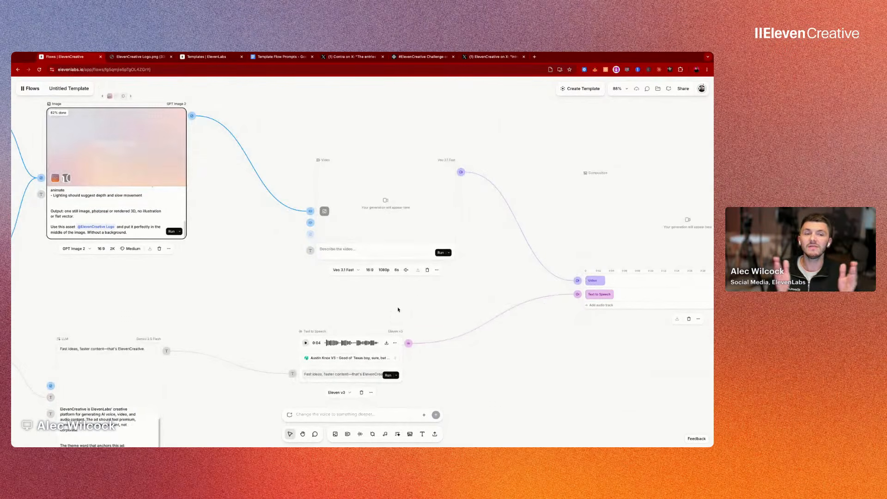
scroll(363, 260, "down", 3)
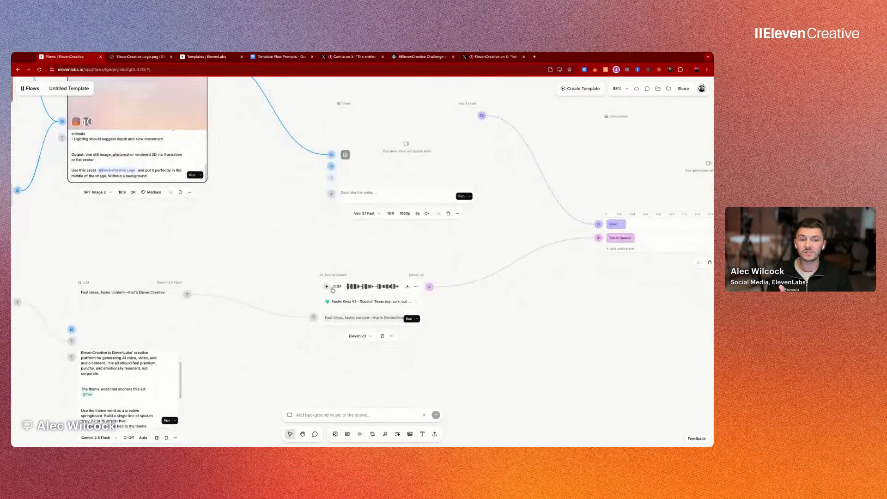
Step: Search the models for "kling", set the Video node back to Kling 2.6 and check its duration options
left_click(366, 214)
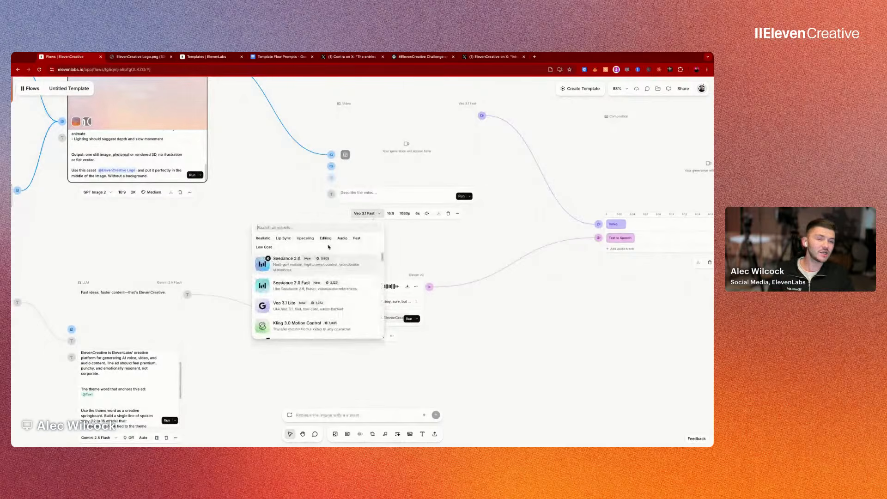
type("kling")
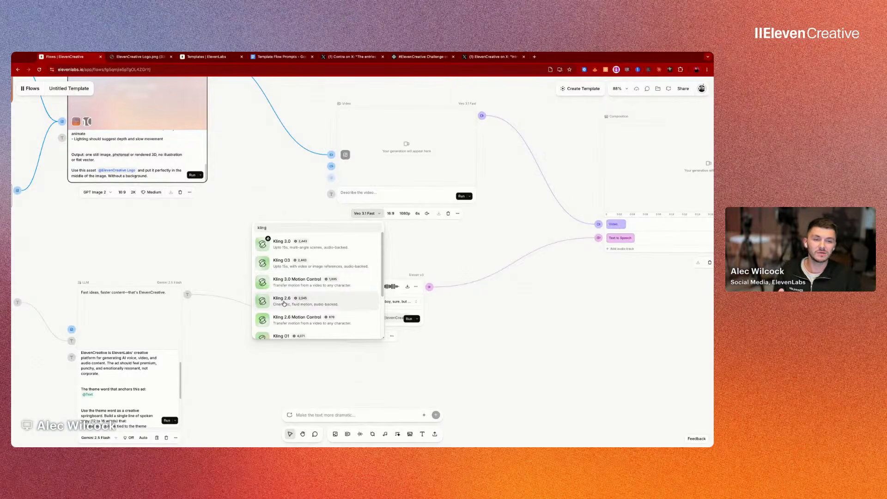
left_click(284, 303)
left_click(382, 213)
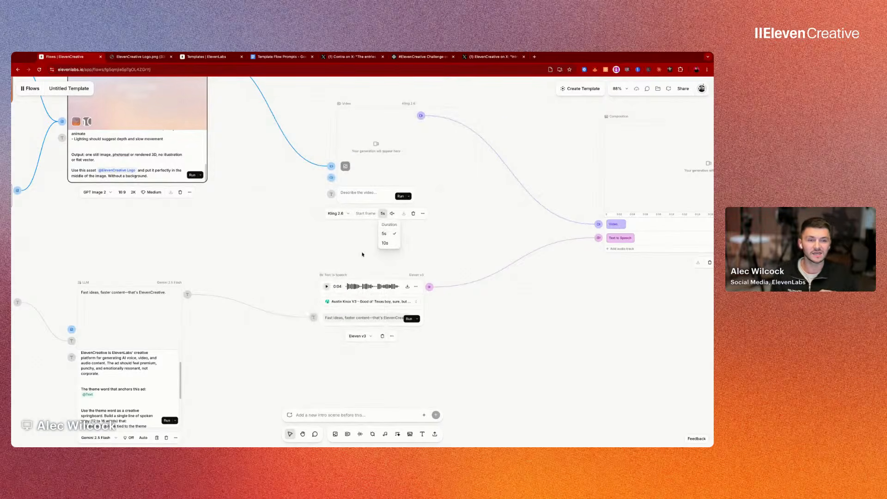
left_click(351, 265)
scroll(363, 253, "up", 3)
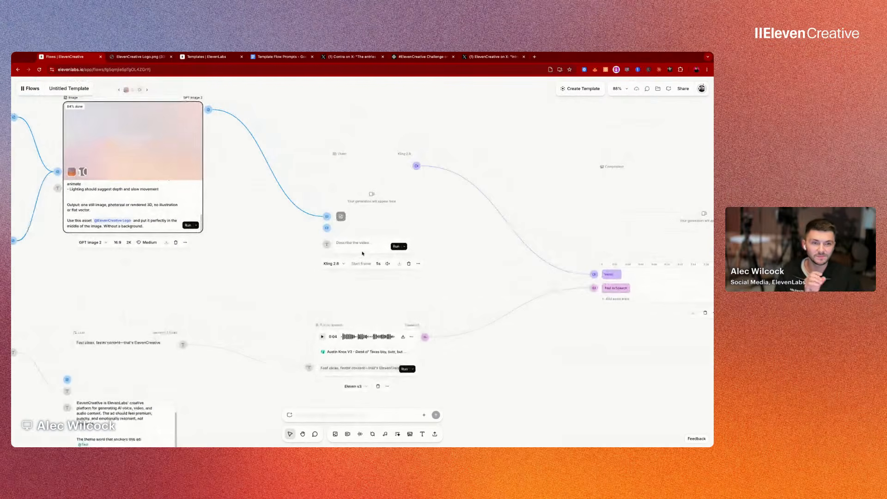
left_click(360, 249)
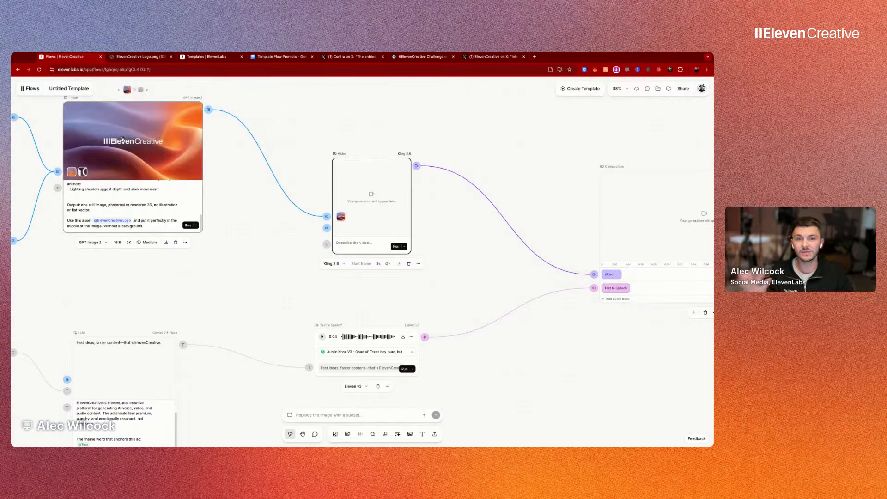
Step: Browse through the Image node's generated versions to compare how the logo appears in each picture
left_click_drag(122, 139, 334, 164)
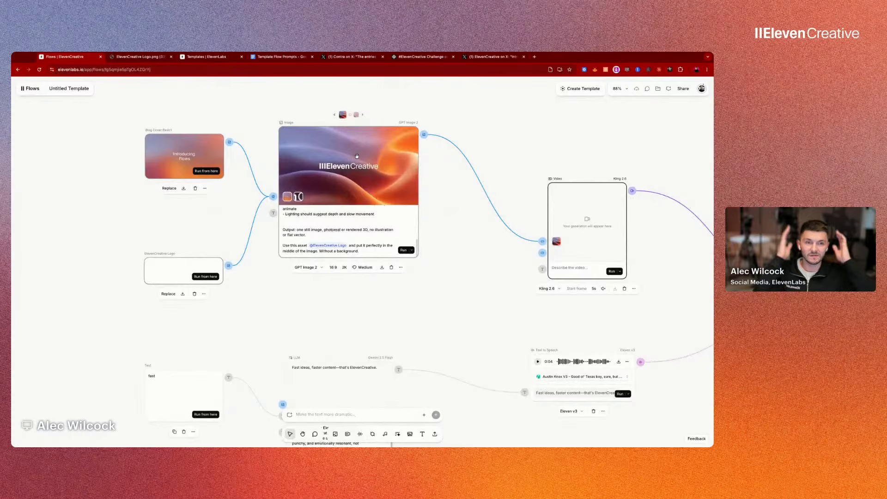
left_click(334, 115)
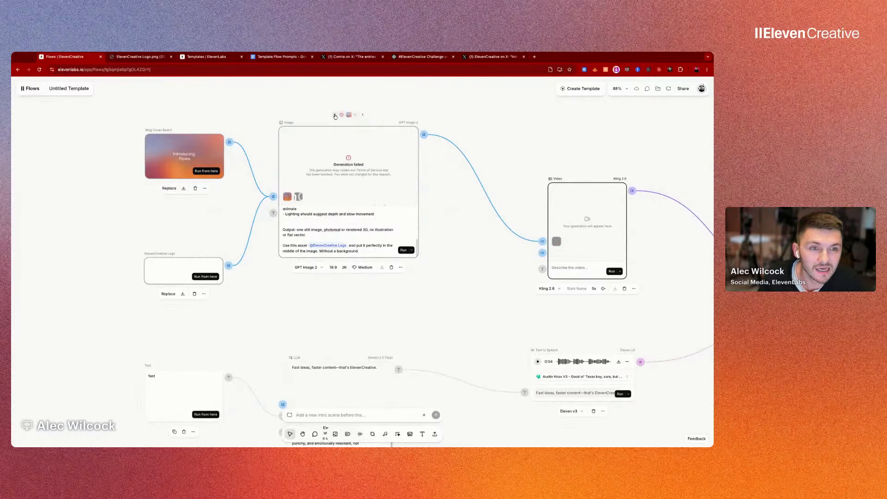
left_click(335, 115)
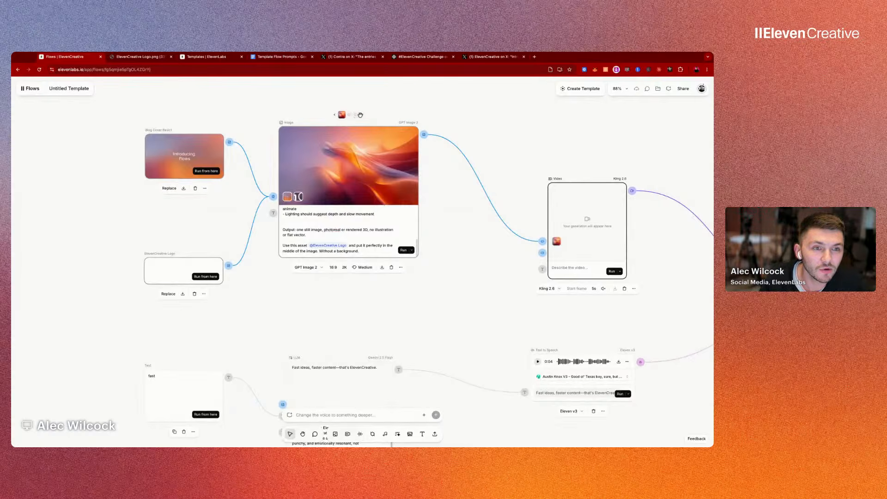
left_click(363, 116)
left_click(363, 116)
left_click(362, 116)
left_click(362, 116)
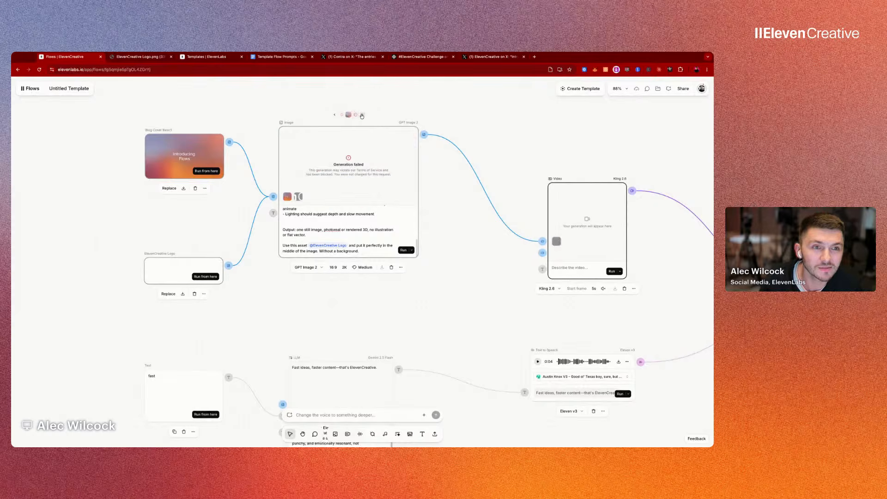
left_click(362, 115)
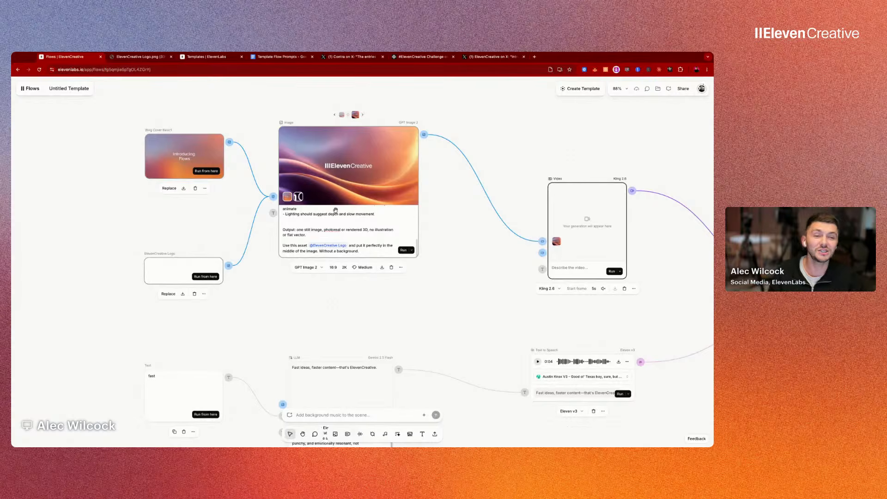
Step: Set the Image node's model to Nano Banana 2 with 2K resolution and run the node
left_click(306, 267)
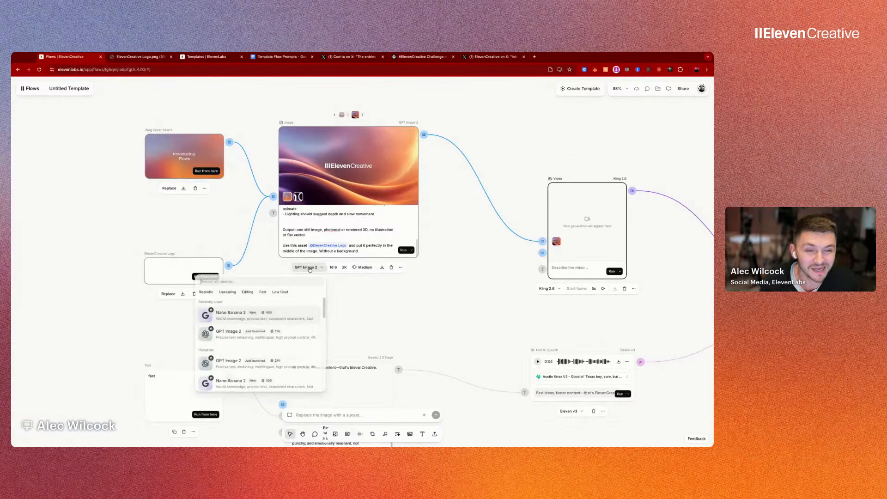
left_click(232, 316)
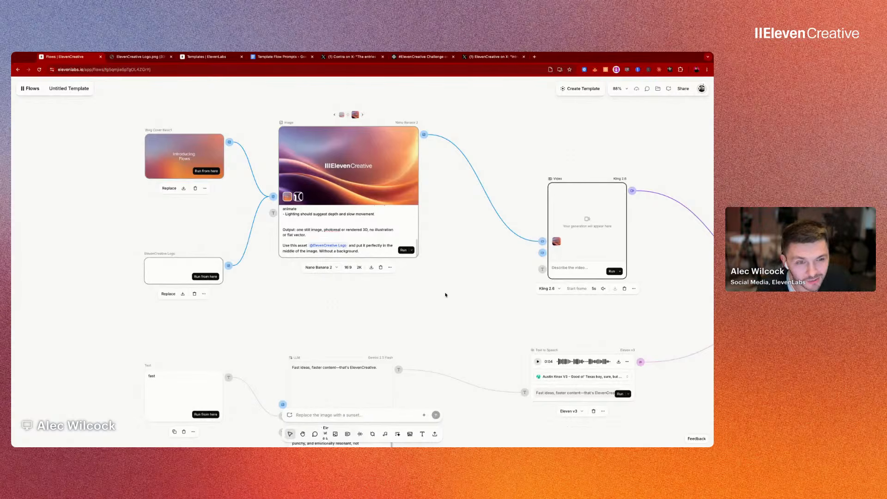
left_click(358, 268)
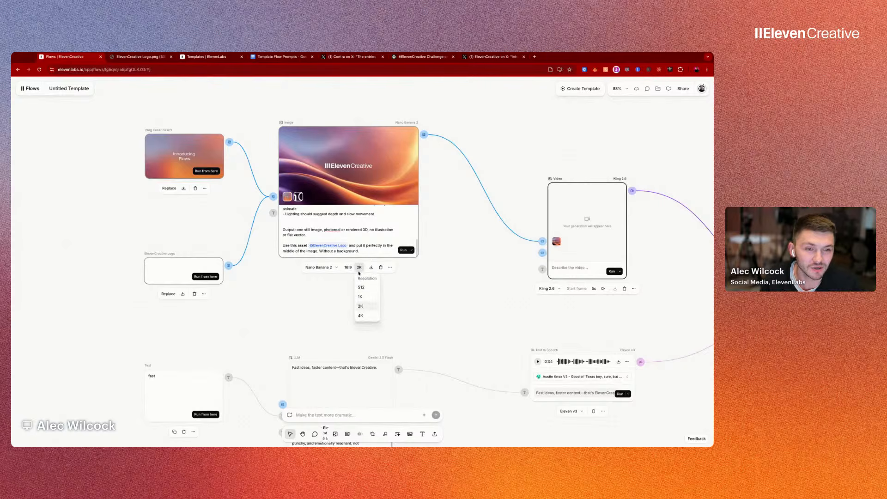
left_click(368, 307)
left_click(404, 250)
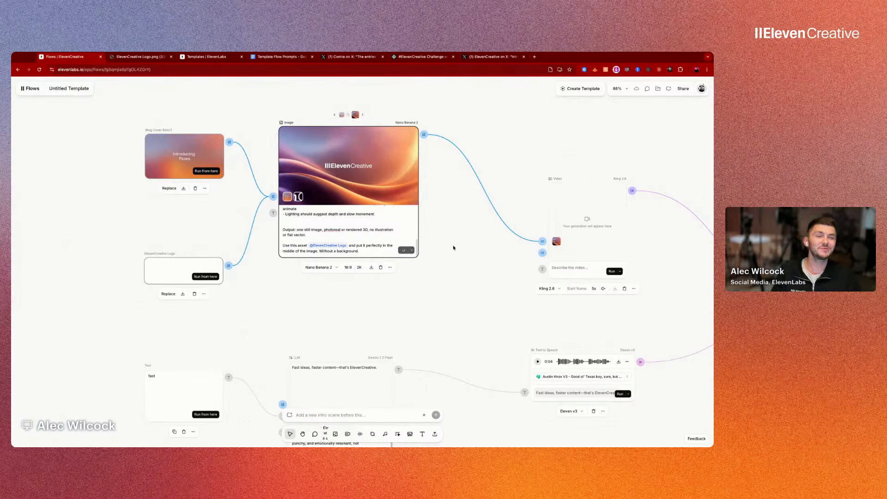
scroll(453, 248, "right", 1)
scroll(453, 248, "right", 1)
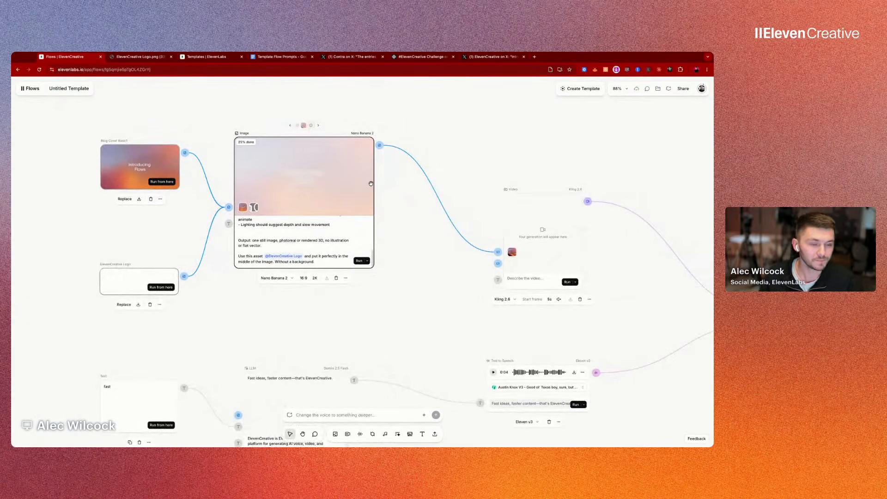
scroll(320, 147, "right", 2)
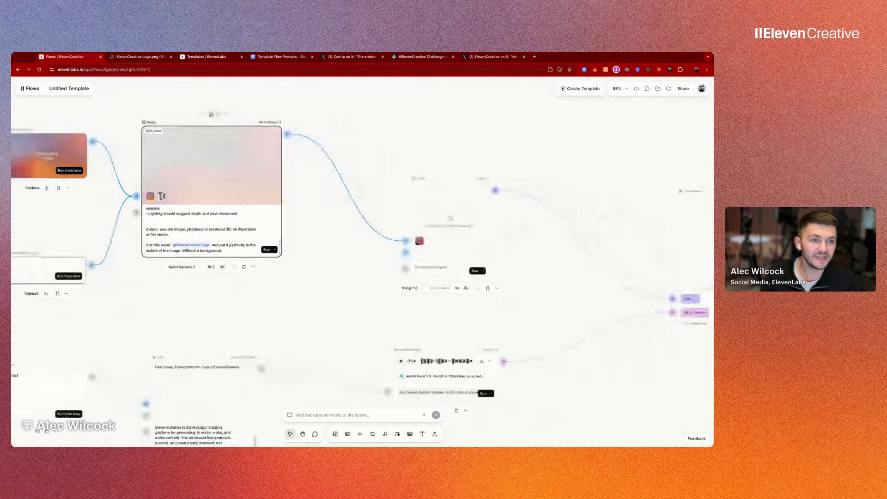
scroll(376, 207, "right", 1)
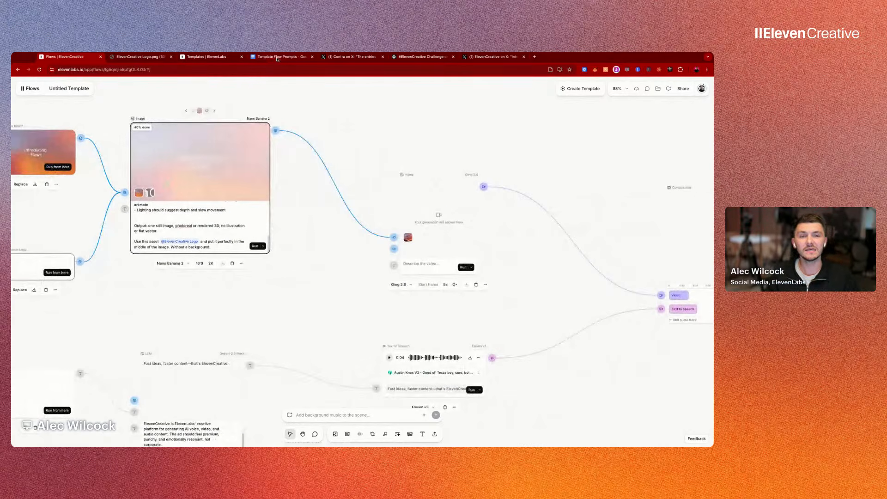
Step: Switch to the Template Flow Prompts document and review the movement style lines of the video prompt
scroll(275, 194, "down", 2)
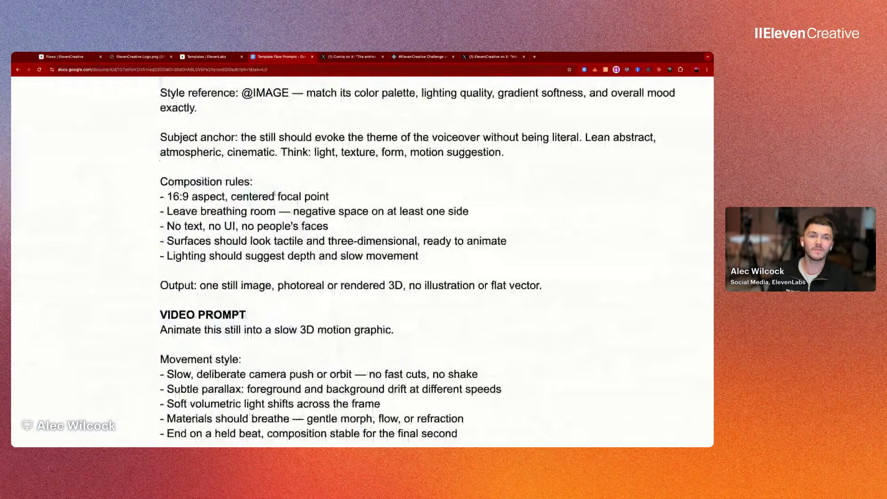
scroll(276, 195, "down", 3)
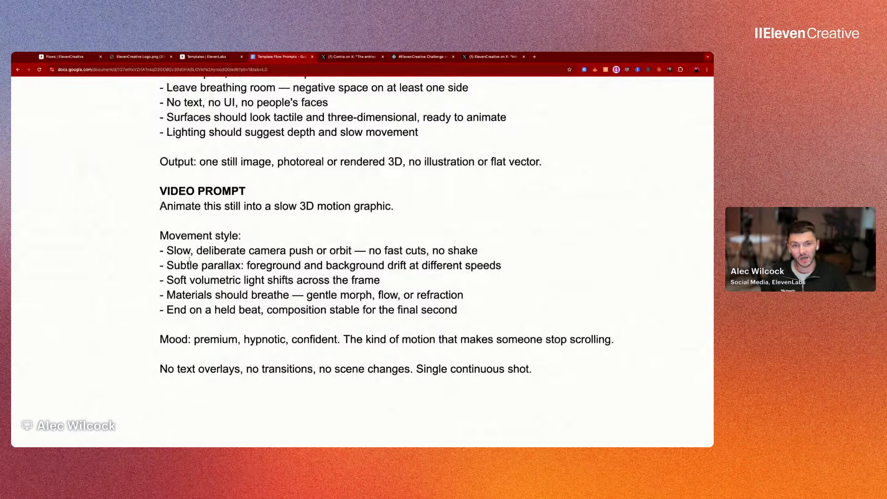
left_click_drag(463, 310, 172, 245)
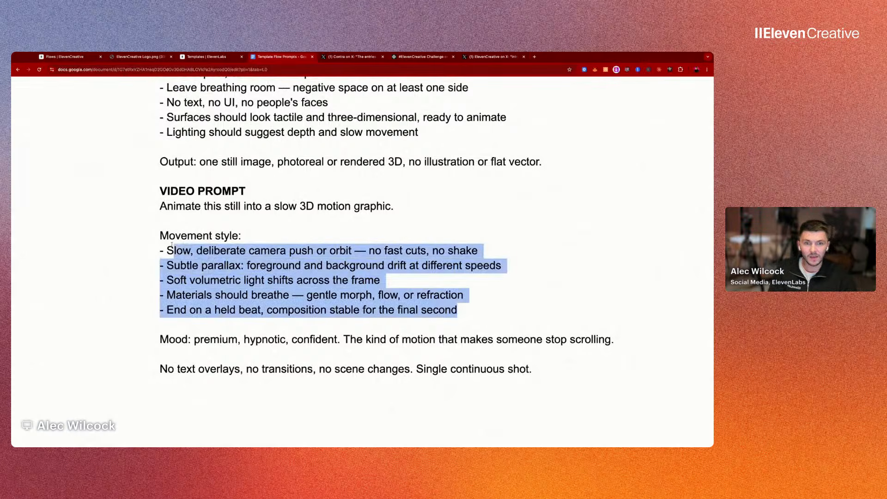
left_click(308, 250)
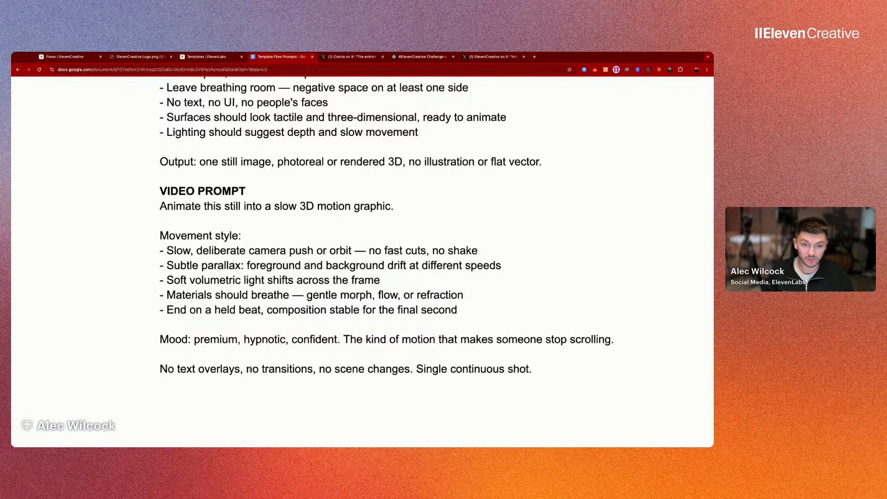
Step: Remove the text overlay restriction from the video prompt's last line so it reads "No transitions, no scene changes. Single continuous shot."
left_click(250, 369)
key("shift+alt+Left")
key("shift+alt+Left")
key("shift+alt+Left")
key("shift+alt+Left")
key("shift+alt+Left")
key("BackSpace")
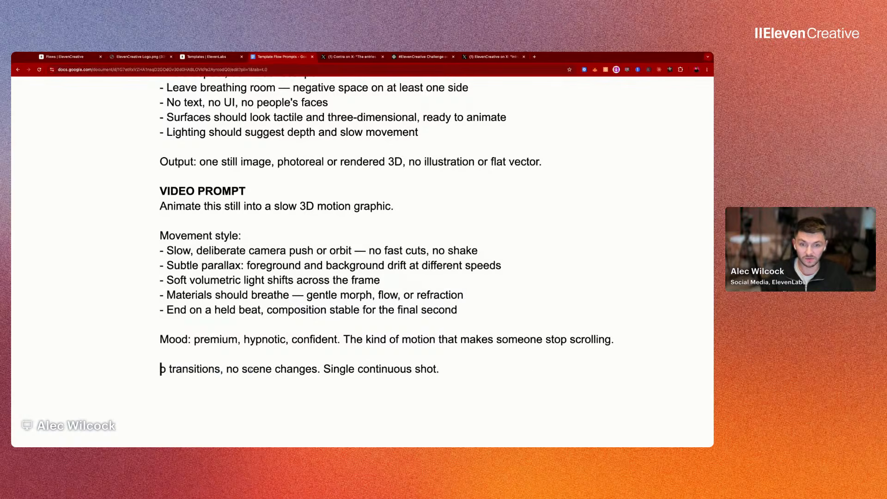
type("M")
key("BackSpace")
type("N")
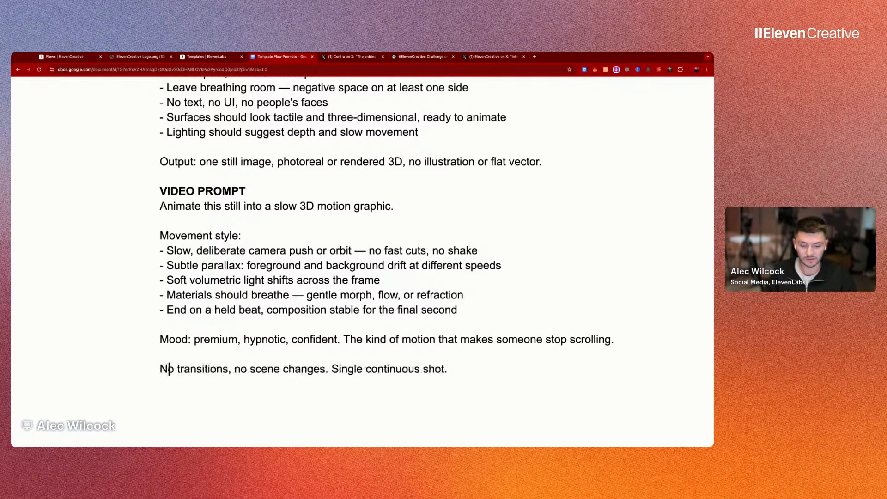
Step: Copy the full video prompt text, return to the flow and show the Image node's next generation
scroll(414, 368, "up", 1)
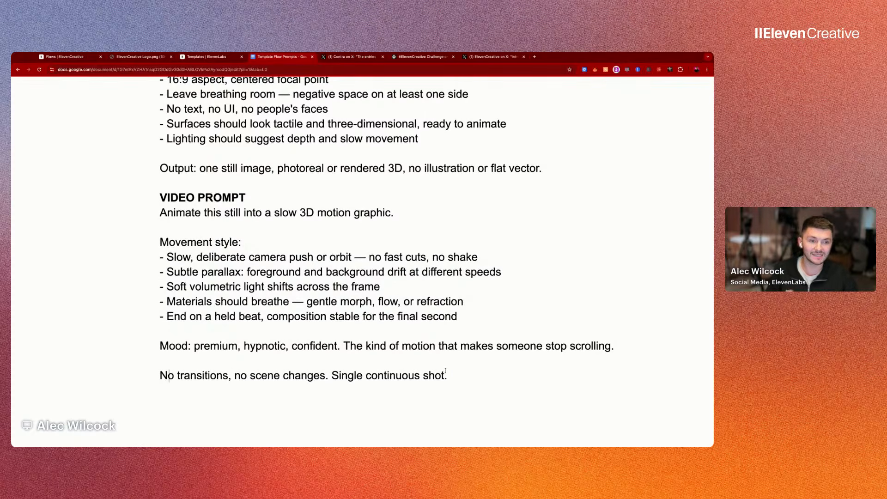
left_click_drag(456, 378, 160, 213)
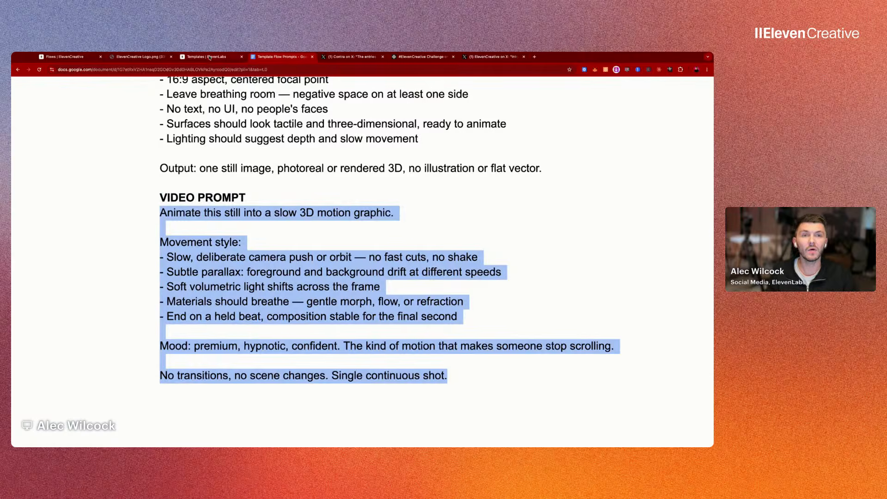
left_click(65, 56)
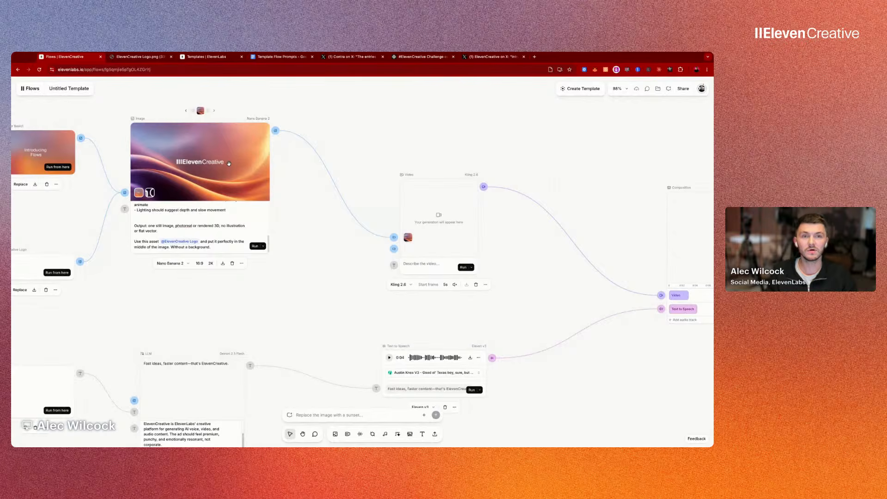
left_click(214, 111)
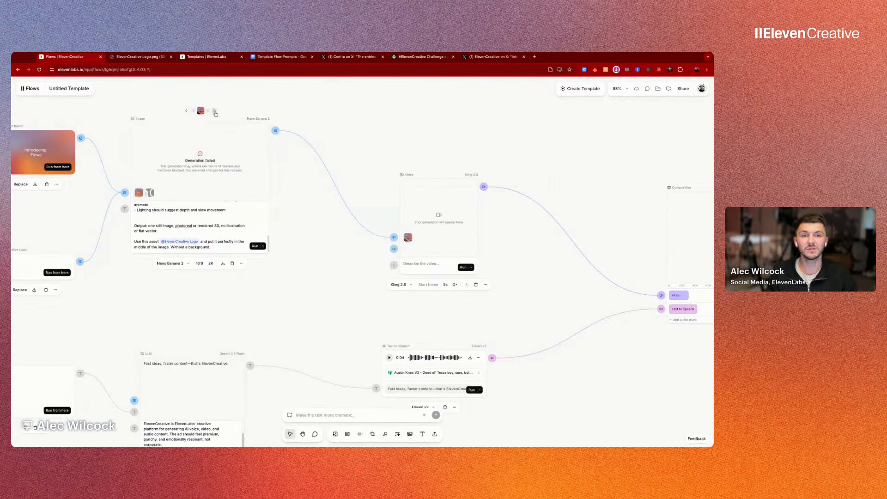
Step: Restore the Image node's generation with the ElevenCreative logo and paste the copied motion prompt into the Video node
left_click(187, 113)
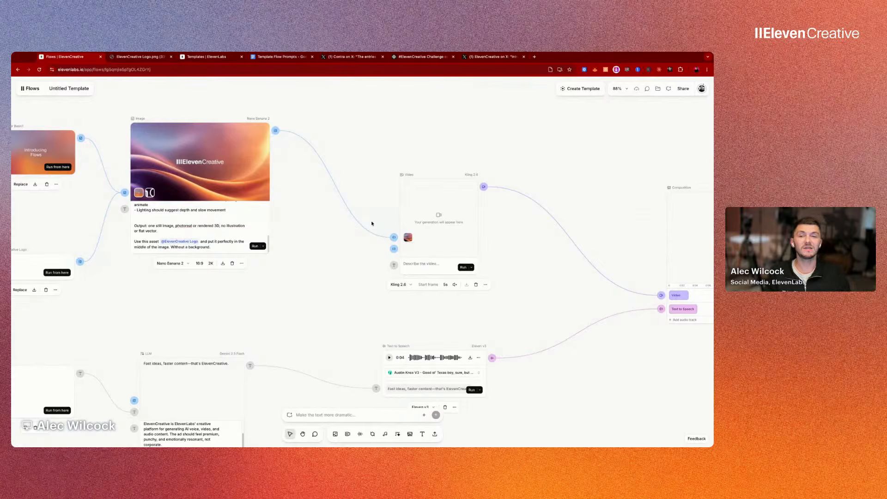
left_click(422, 267)
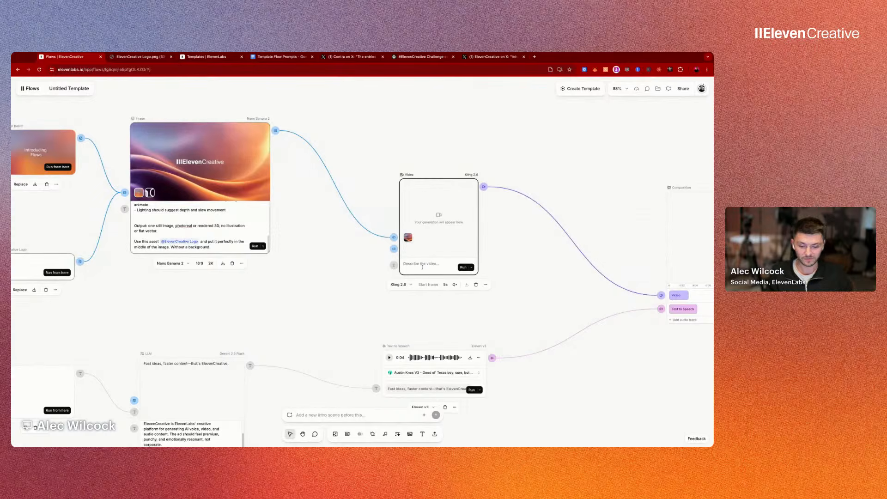
key("super+v")
scroll(422, 267, "up", 5)
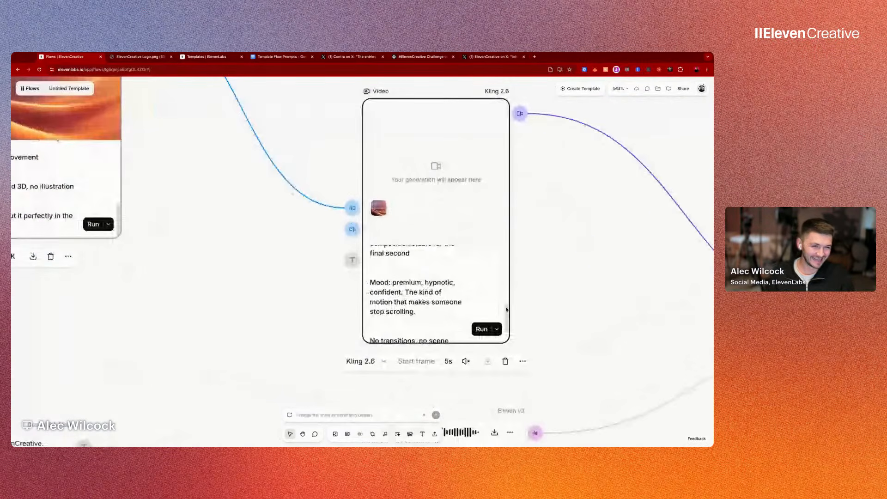
scroll(507, 310, "up", 10)
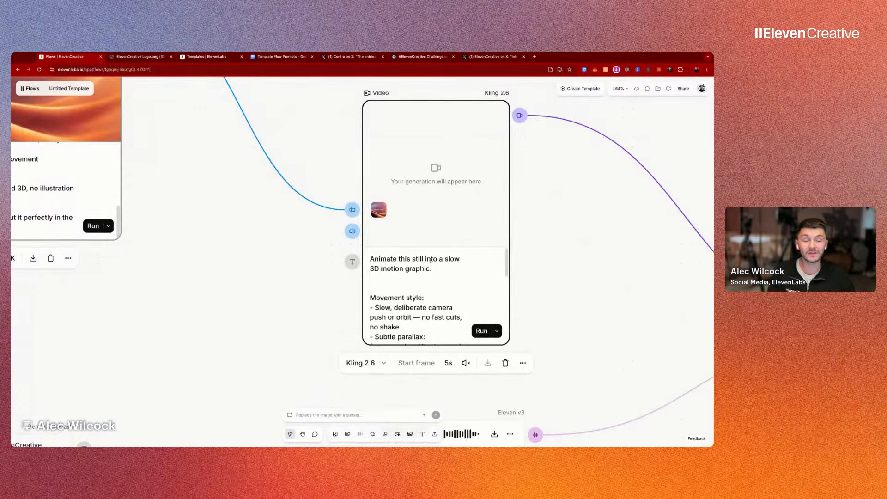
Step: Check the pasted motion prompt through to its end and run the Video node
left_click_drag(429, 244, 431, 267)
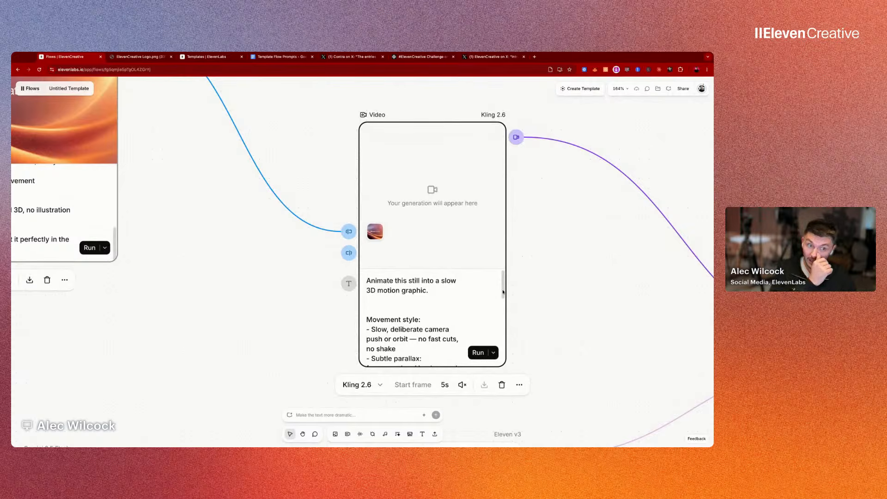
scroll(504, 292, "down", 2)
scroll(504, 292, "up", 2)
scroll(503, 292, "down", 1)
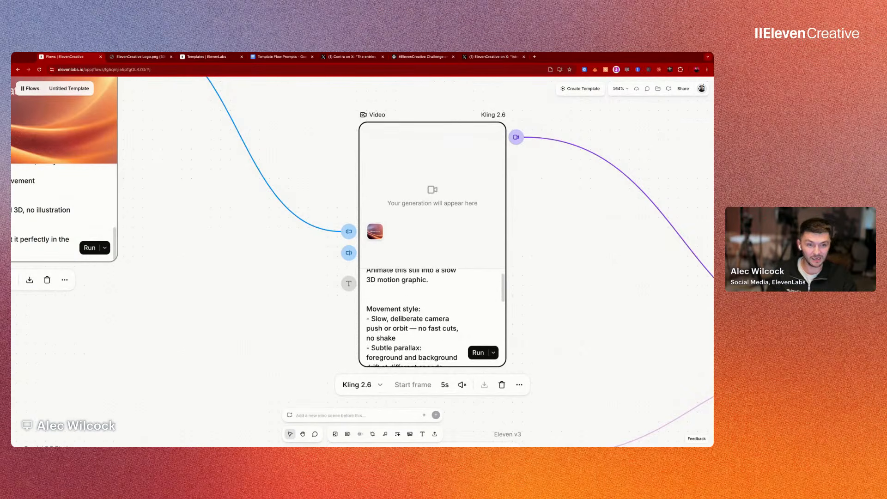
scroll(412, 317, "down", 6)
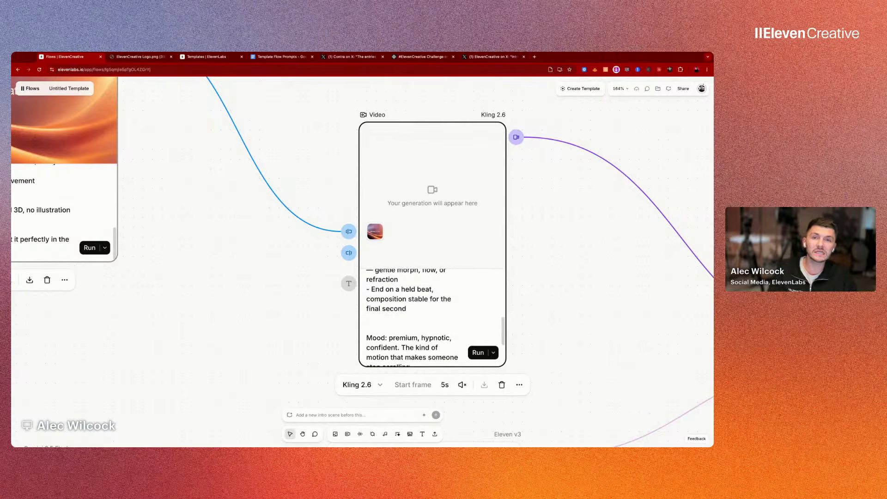
scroll(413, 316, "down", 3)
scroll(483, 336, "down", 3)
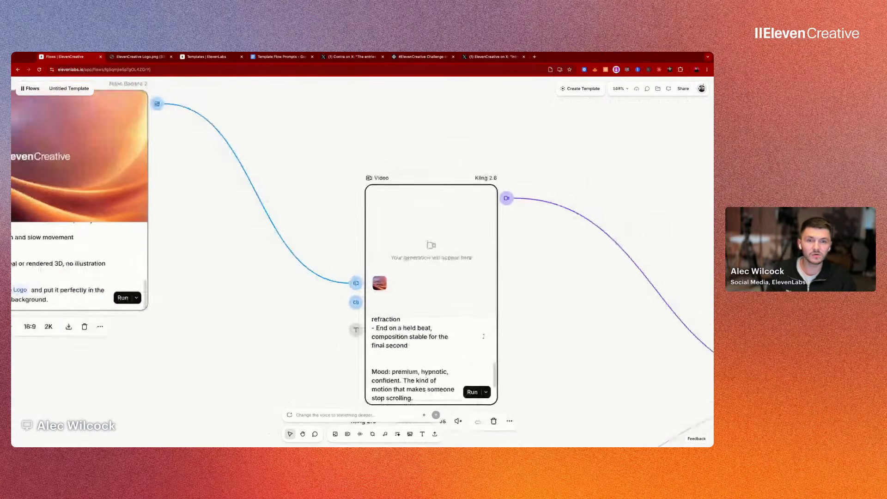
scroll(337, 241, "down", 5)
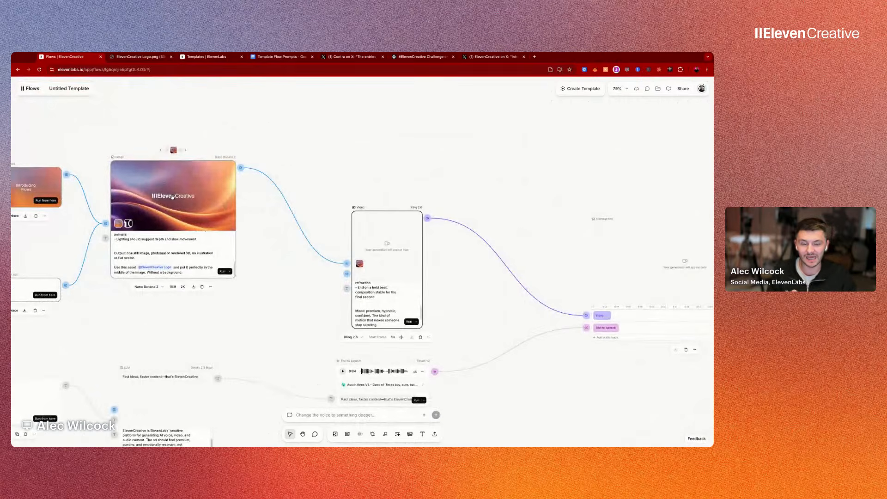
left_click(409, 322)
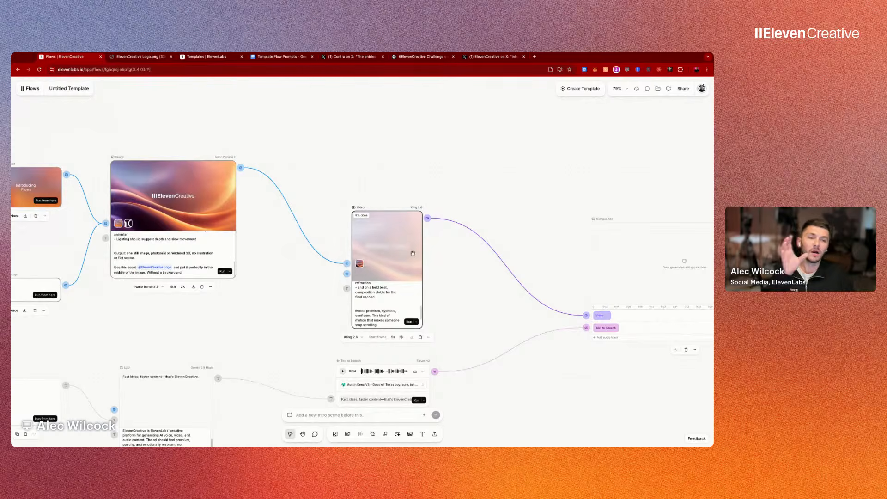
scroll(394, 252, "down", 3)
scroll(394, 252, "right", 2)
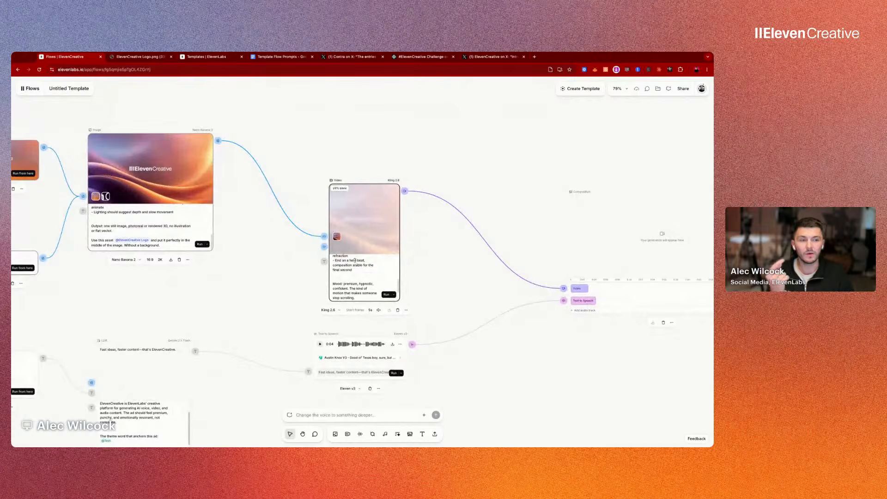
scroll(355, 261, "right", 4)
scroll(355, 260, "down", 1)
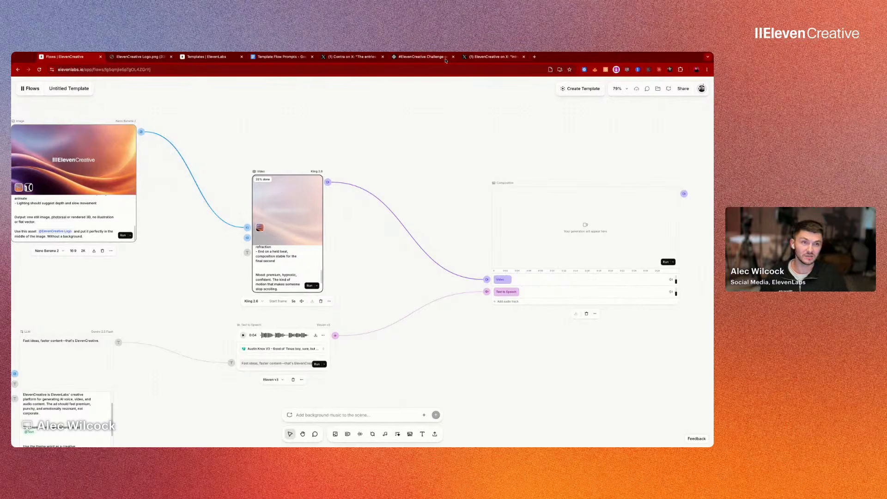
Step: Look at the ElevenCreative Challenge page on Contra, then open ElevenCreative's X profile and browse its posts
left_click(422, 56)
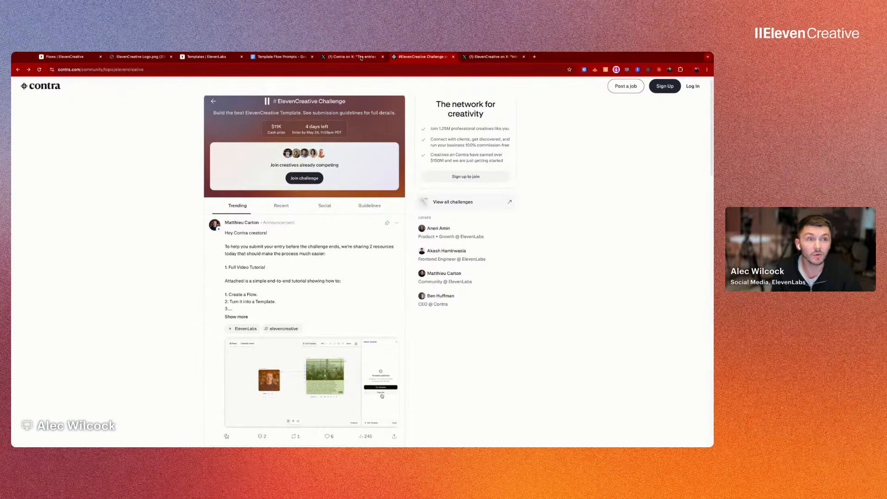
left_click(492, 56)
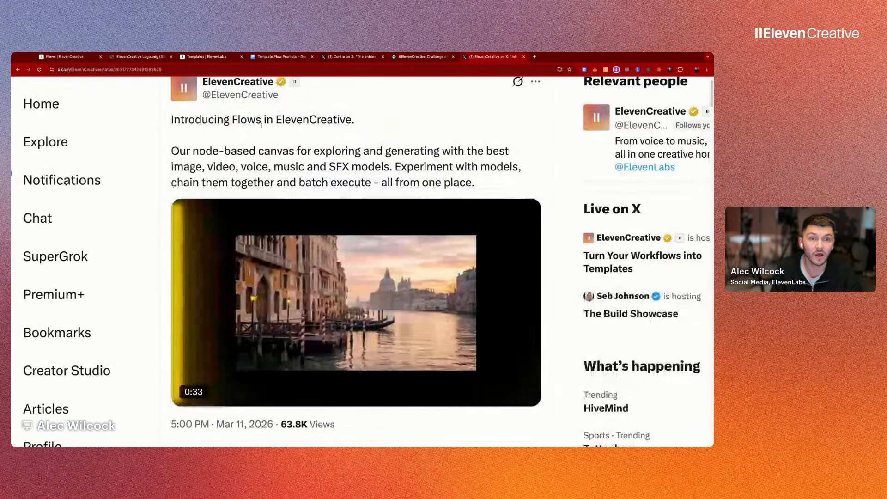
left_click(238, 82)
scroll(315, 177, "down", 1)
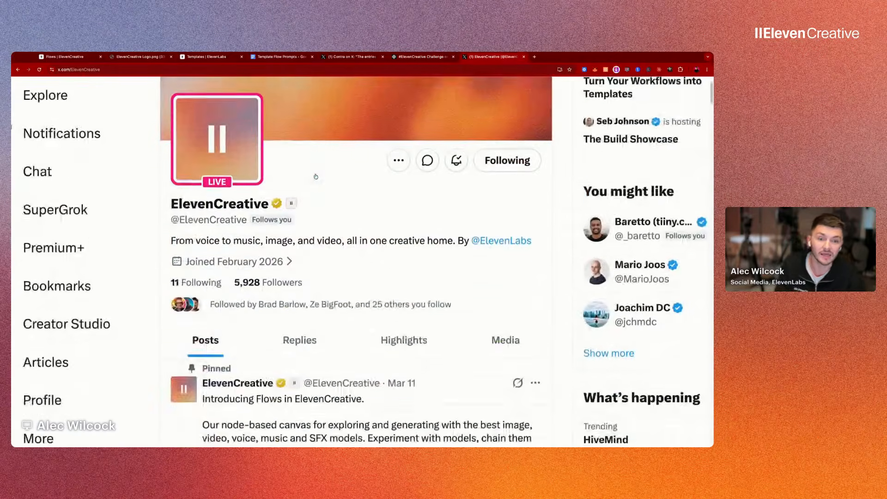
scroll(316, 176, "down", 15)
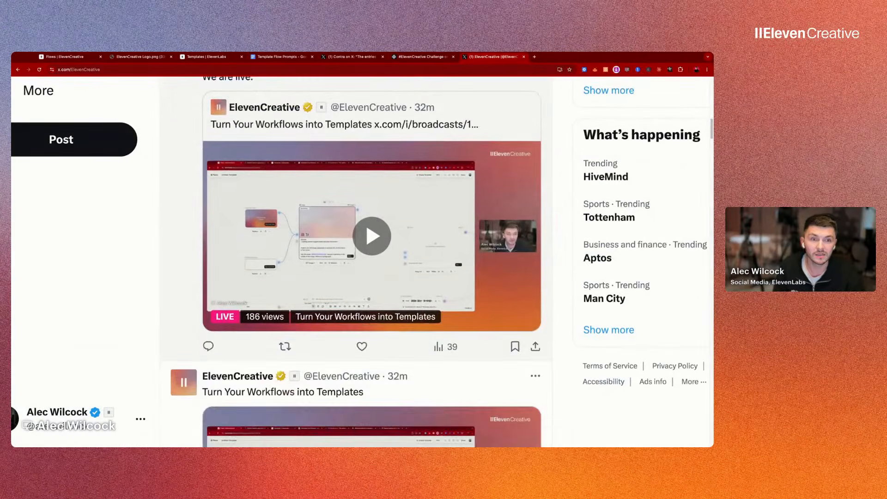
scroll(356, 261, "down", 10)
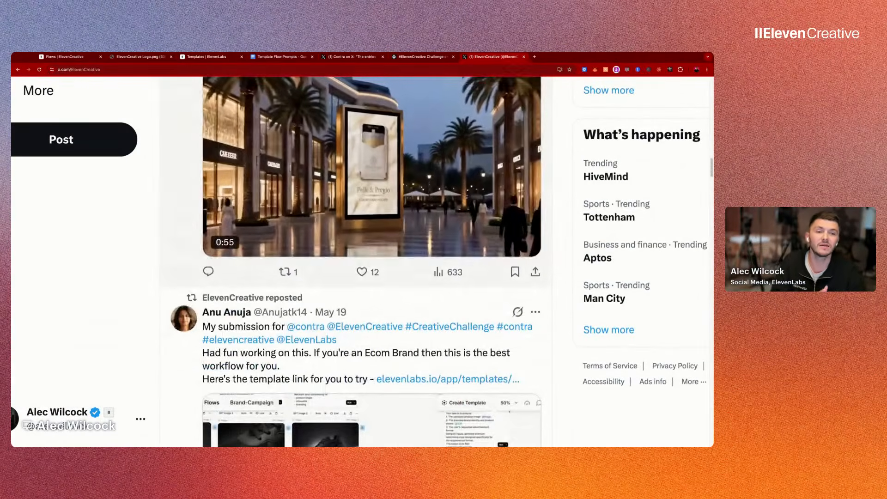
Step: Show Contra's X post about the challenge entries and open the #ElevenCreative Challenge page linked in its thread
left_click(420, 56)
left_click(360, 58)
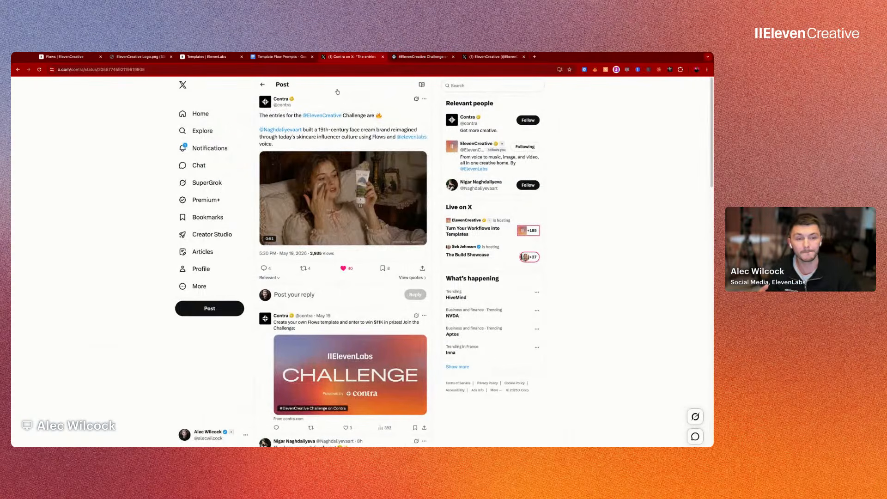
scroll(338, 282, "down", 1)
scroll(341, 296, "down", 1)
left_click(345, 315)
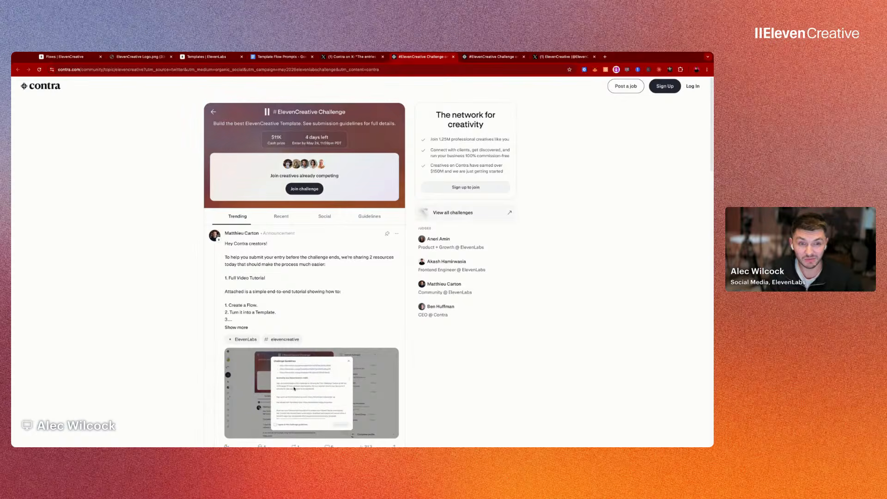
Step: Browse the announcements and template submissions in the Contra challenge page's feed
scroll(176, 240, "down", 10)
scroll(176, 241, "down", 15)
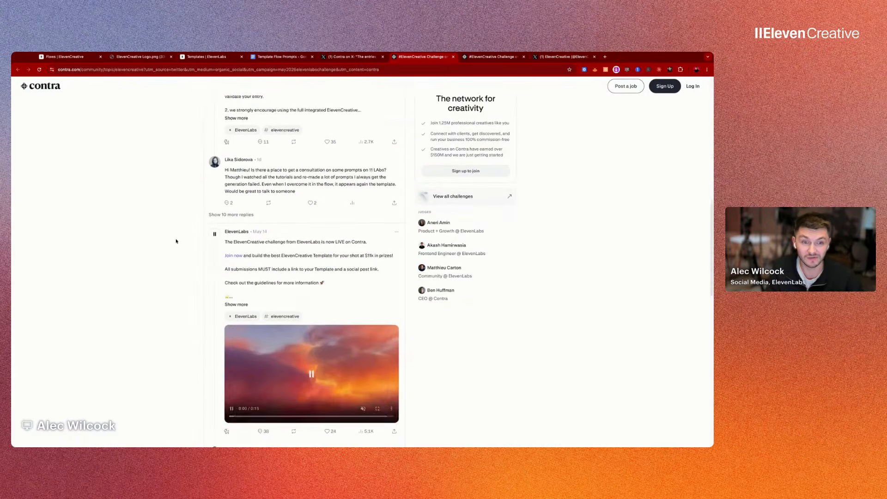
scroll(303, 273, "up", 3)
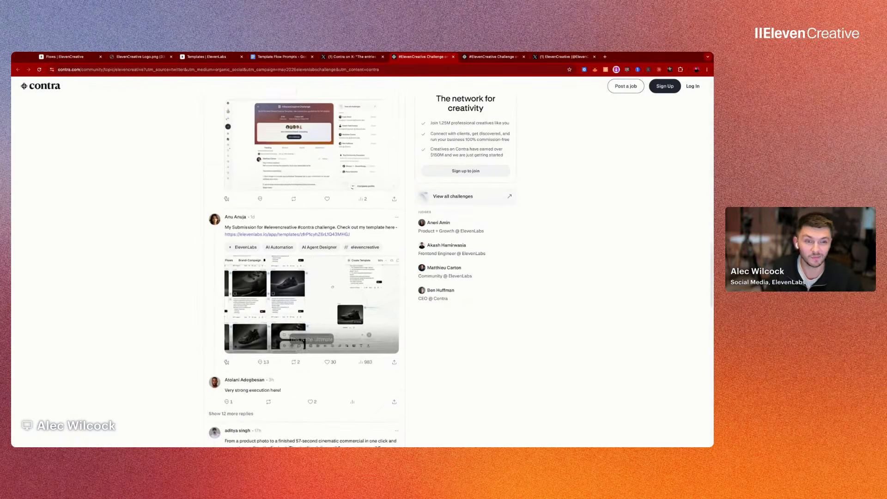
scroll(304, 272, "up", 8)
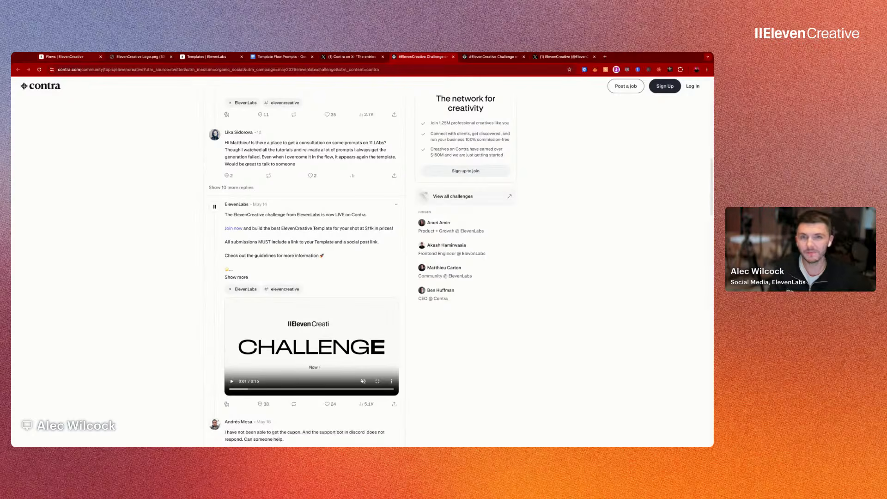
Step: Return to the untitled template flow, run the Composition node and play its result with sound on
key("super+1")
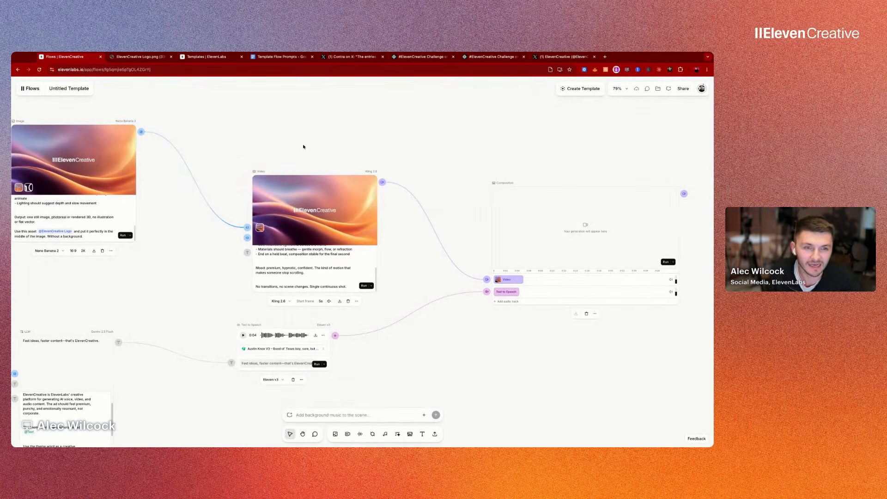
scroll(299, 141, "down", 3)
scroll(312, 126, "down", 2)
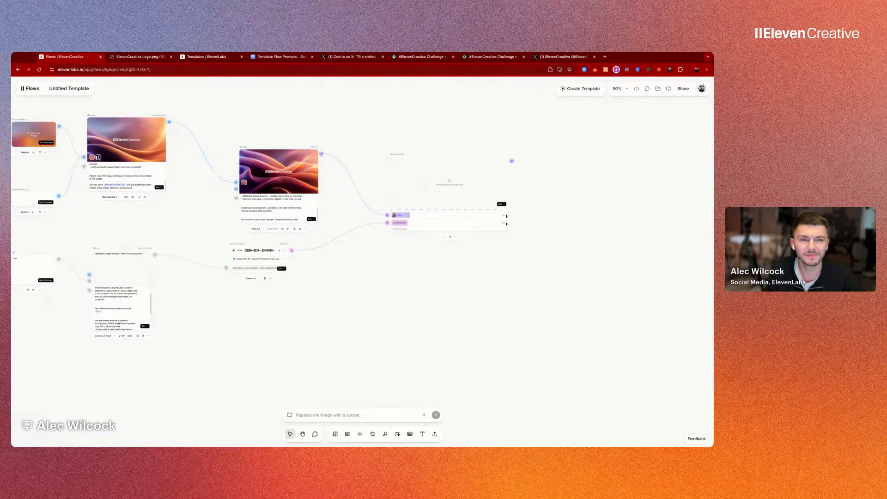
scroll(306, 134, "up", 4)
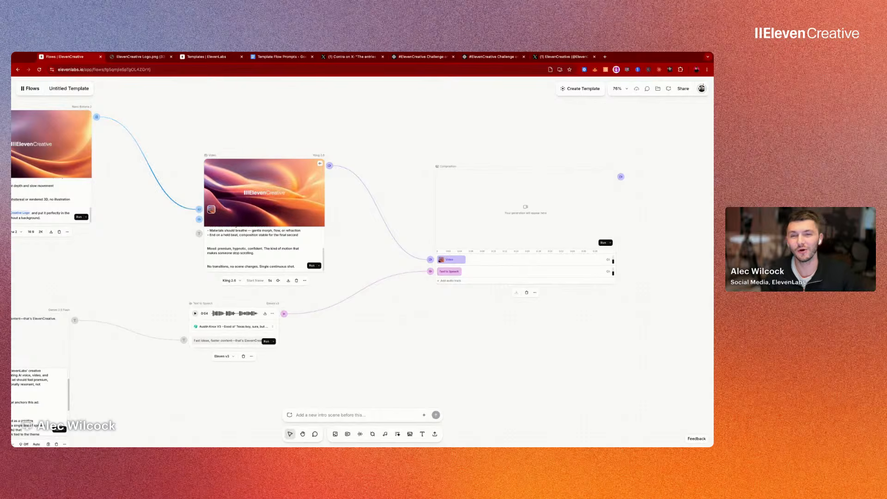
scroll(161, 196, "left", 2)
scroll(161, 197, "up", 1)
scroll(161, 197, "left", 1)
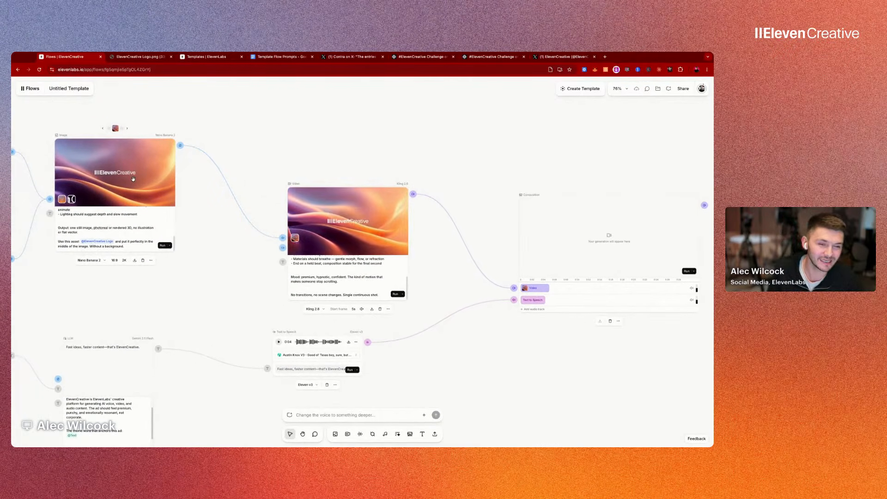
scroll(231, 172, "right", 4)
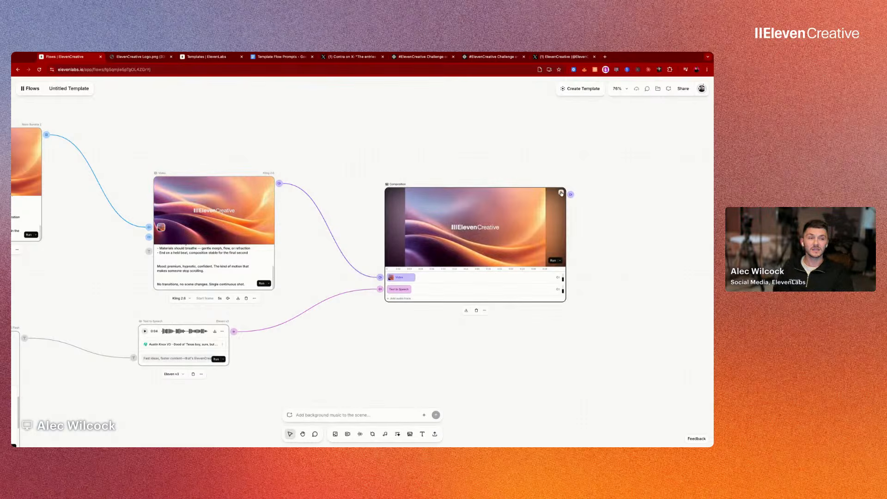
left_click(561, 193)
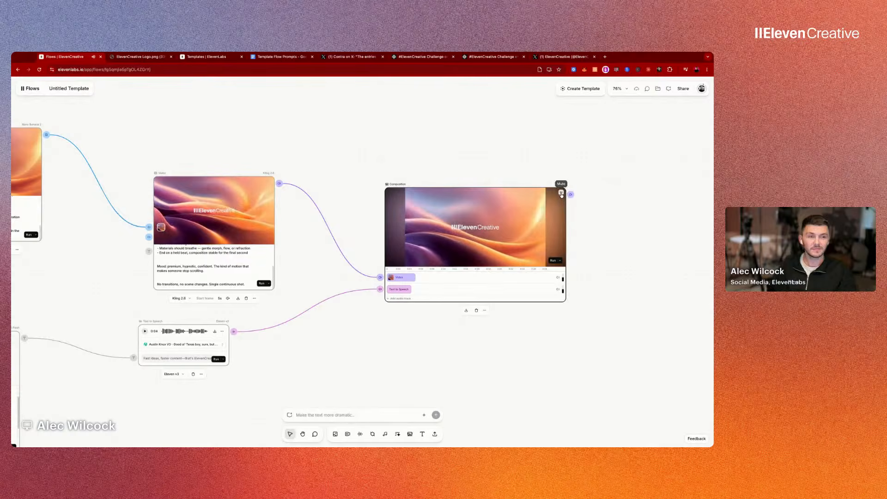
Step: Switch to the ElevenCreative Ad Generator flow and examine its upload nodes, Image node and Video node settings
scroll(495, 181, "down", 5)
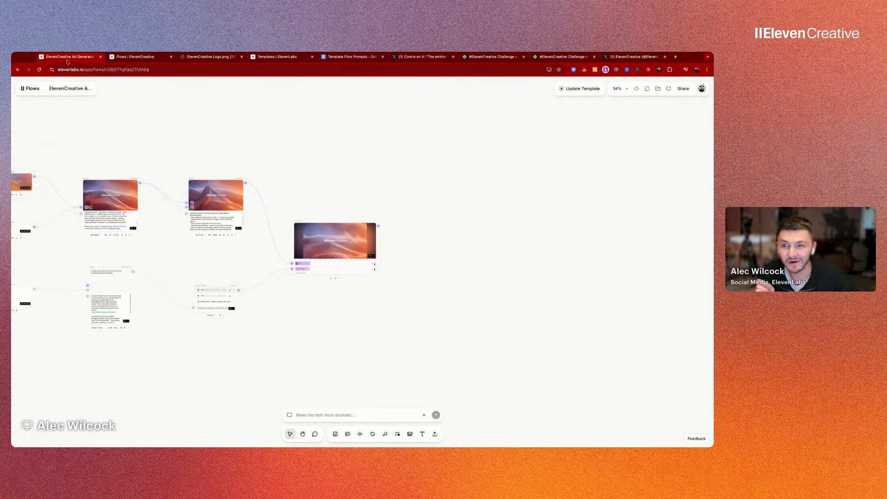
scroll(178, 163, "up", 5)
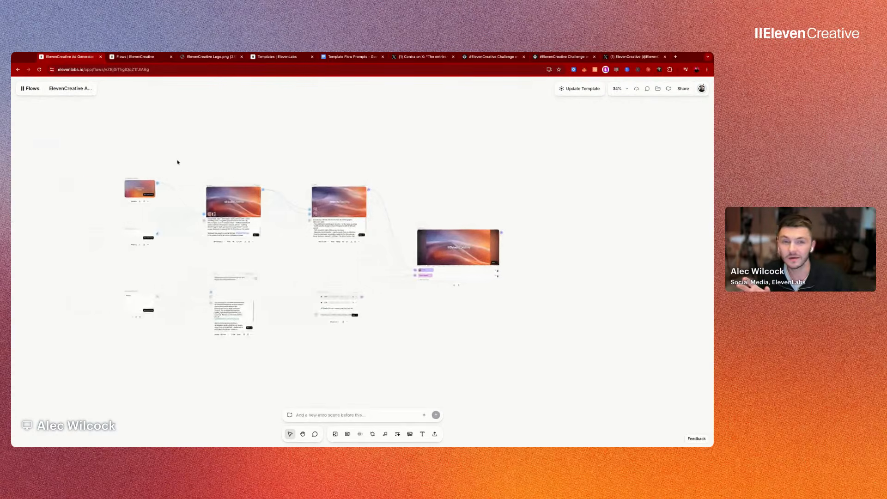
scroll(191, 192, "up", 5)
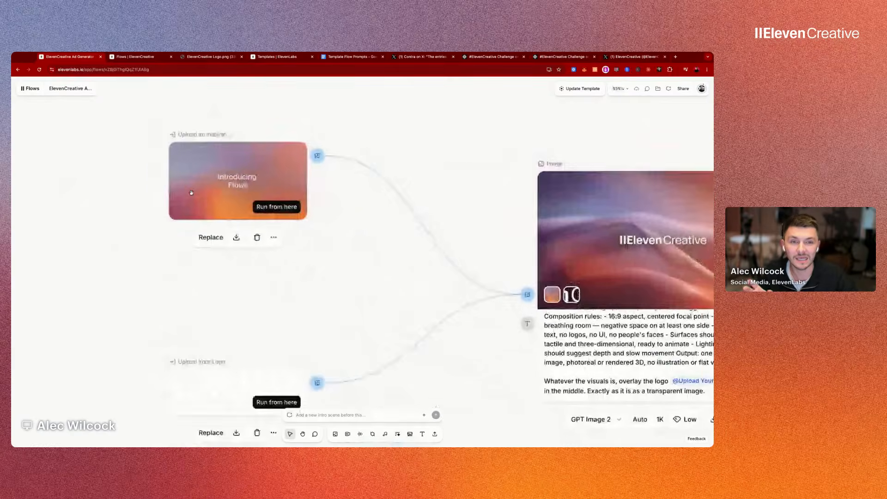
scroll(363, 252, "down", 3)
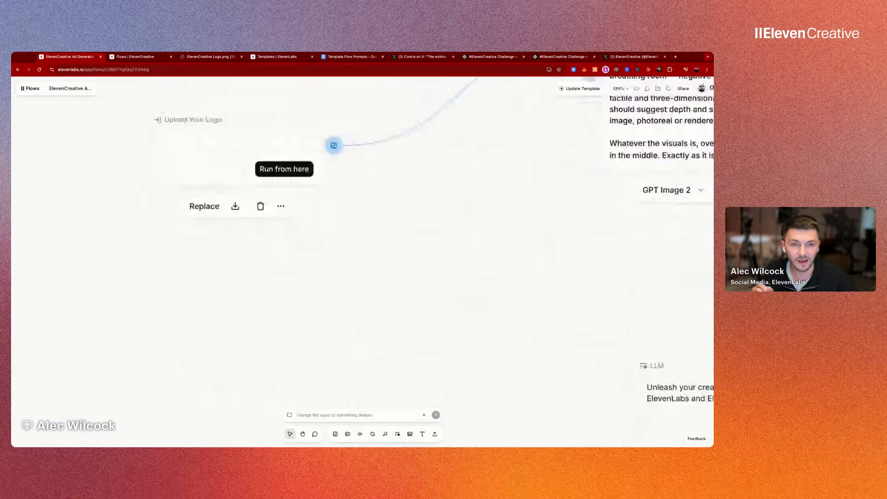
scroll(363, 252, "down", 5)
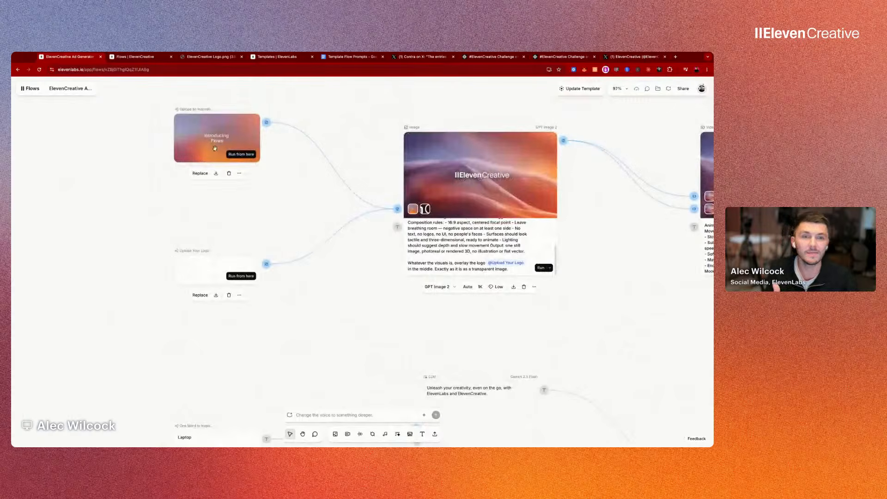
scroll(240, 310, "down", 2)
scroll(239, 309, "right", 5)
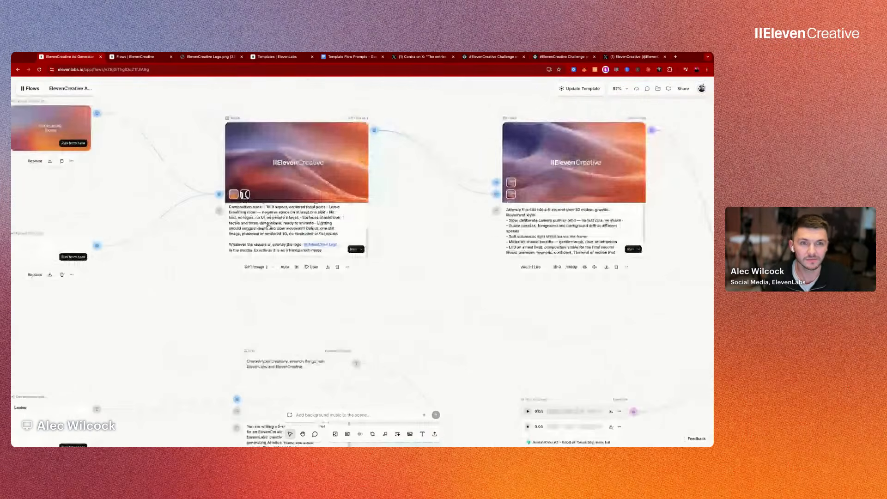
scroll(297, 186, "up", 4)
scroll(297, 185, "right", 10)
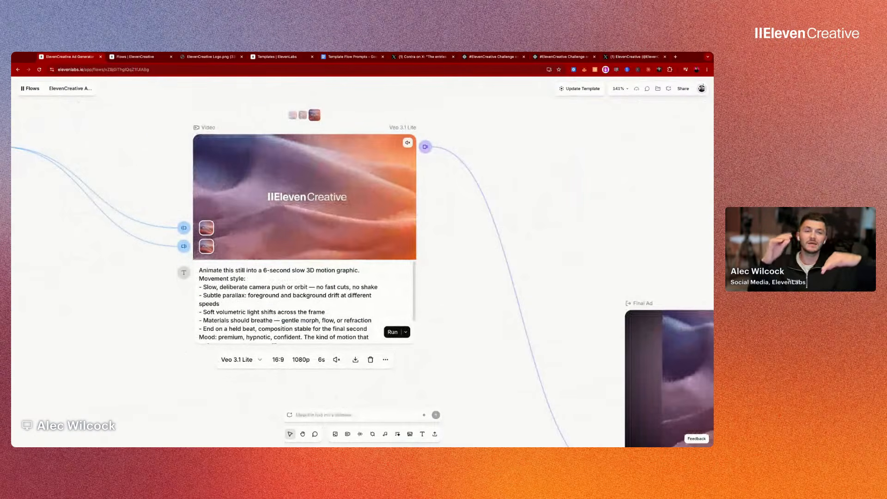
Step: Play the Final Ad composition with sound on and look over the whole ad generator flow
scroll(363, 277, "right", 3)
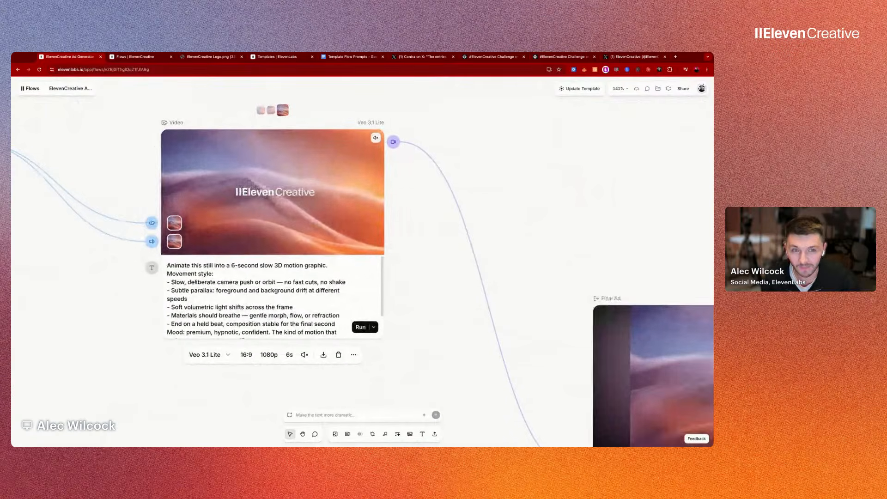
scroll(292, 228, "right", 10)
scroll(292, 229, "down", 3)
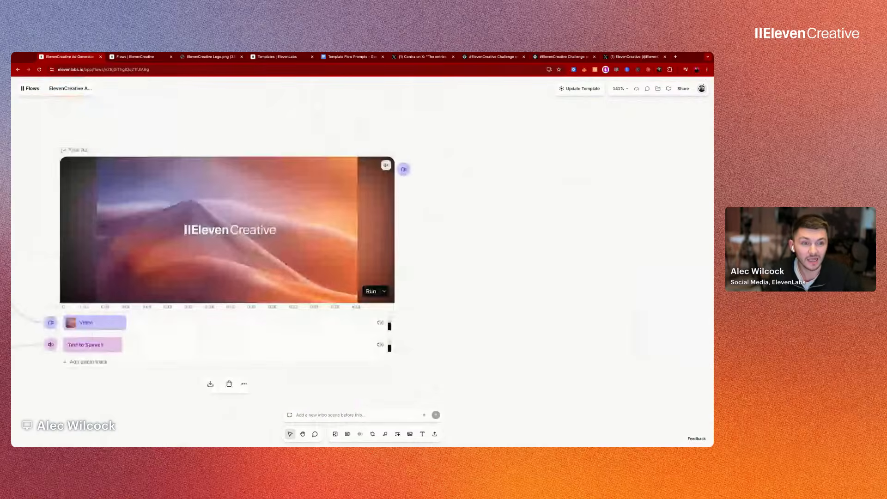
scroll(292, 229, "left", 1)
scroll(291, 228, "down", 3)
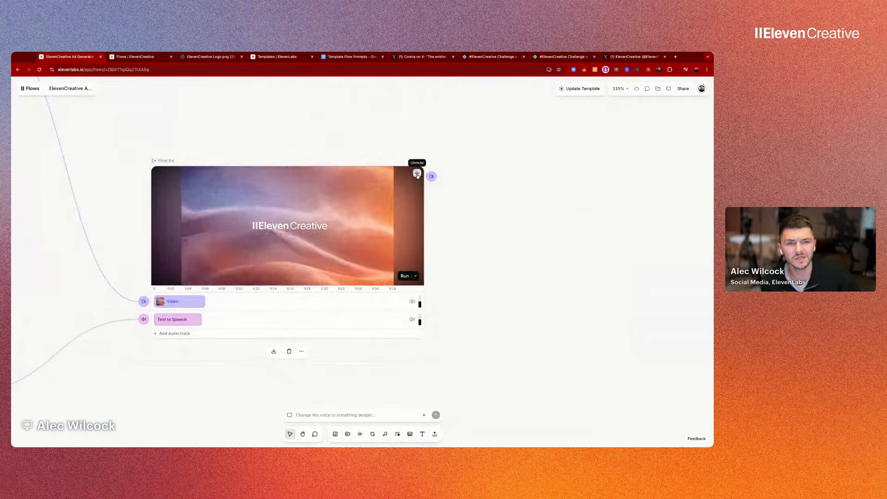
left_click(417, 174)
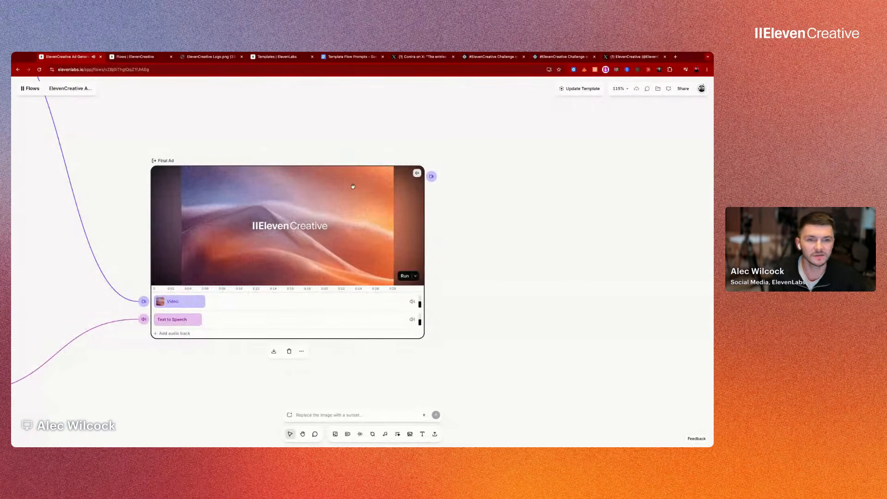
scroll(353, 186, "down", 4)
scroll(353, 186, "left", 5)
scroll(353, 187, "down", 5)
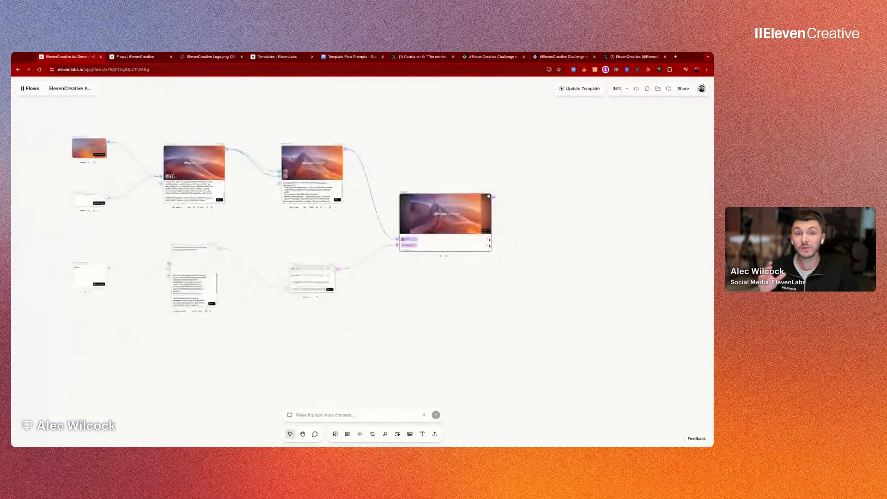
scroll(397, 155, "left", 1)
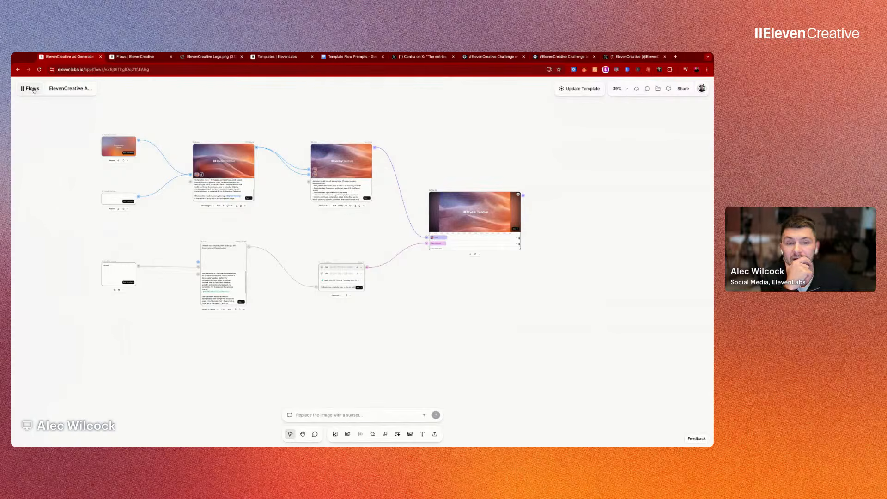
Step: Rename the flow by adding "(live workshop)" to the end of its title
left_click(65, 87)
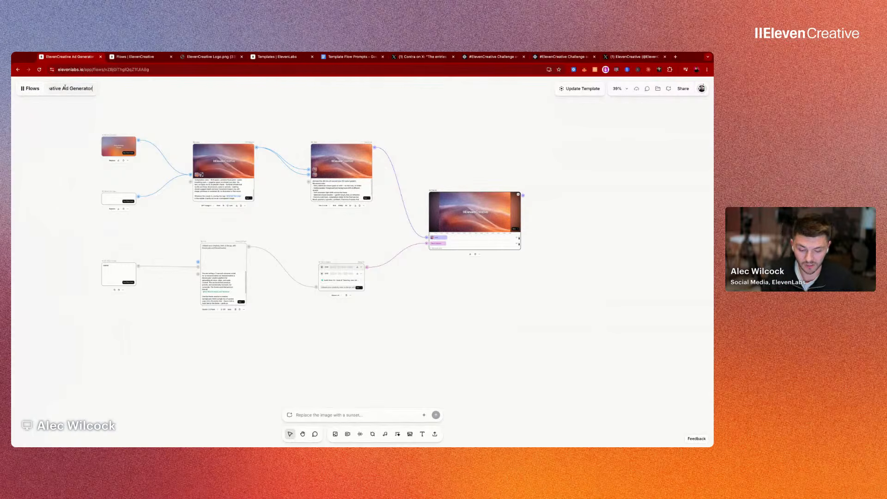
type("(")
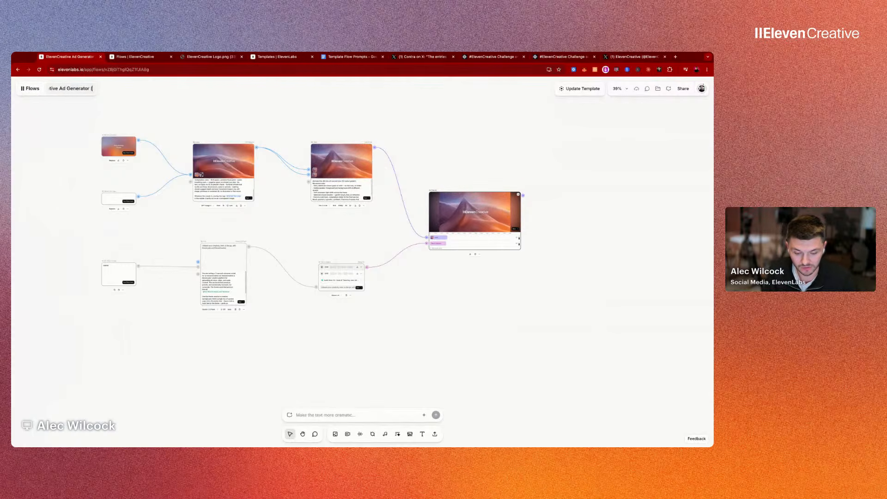
type("live worksho")
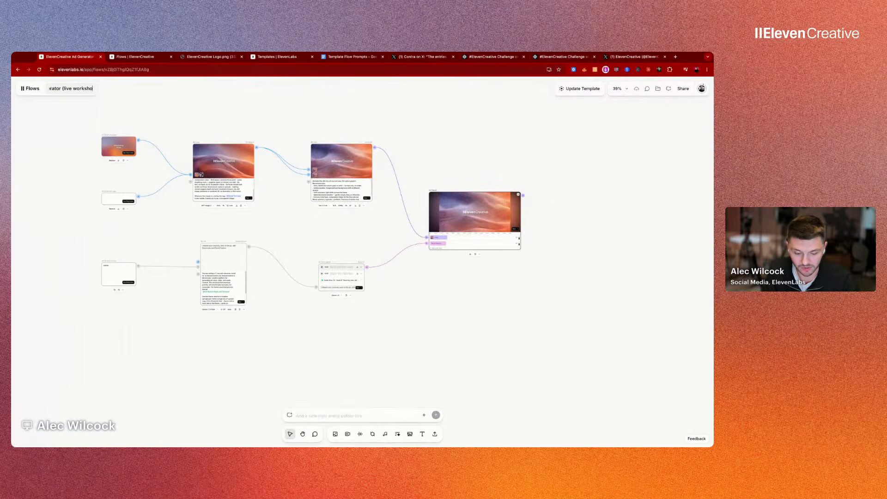
type("p)")
key("Return")
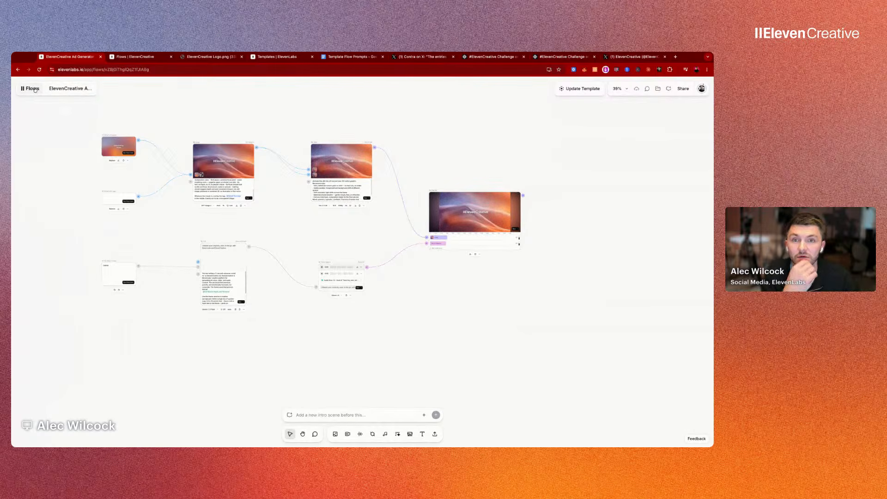
Step: Return to the Flows overview and duplicate the ElevenCreative Ad Generator (live workshop) flow
left_click(33, 88)
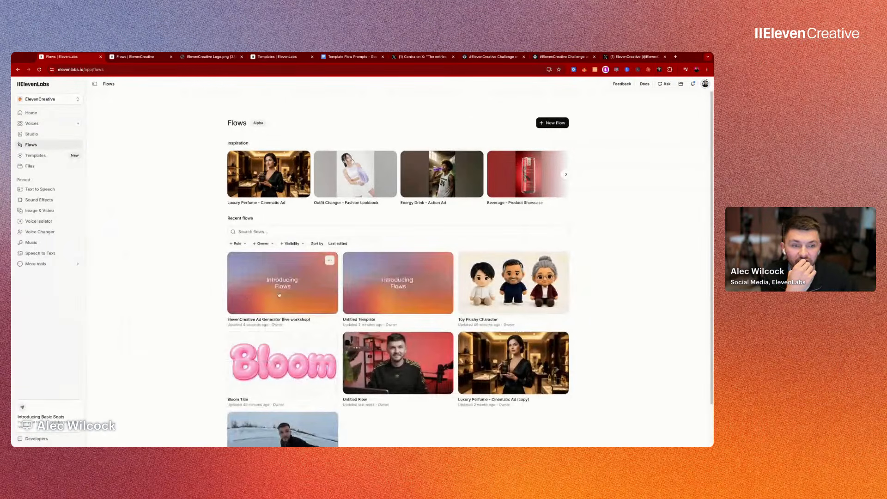
left_click(329, 260)
left_click(313, 289)
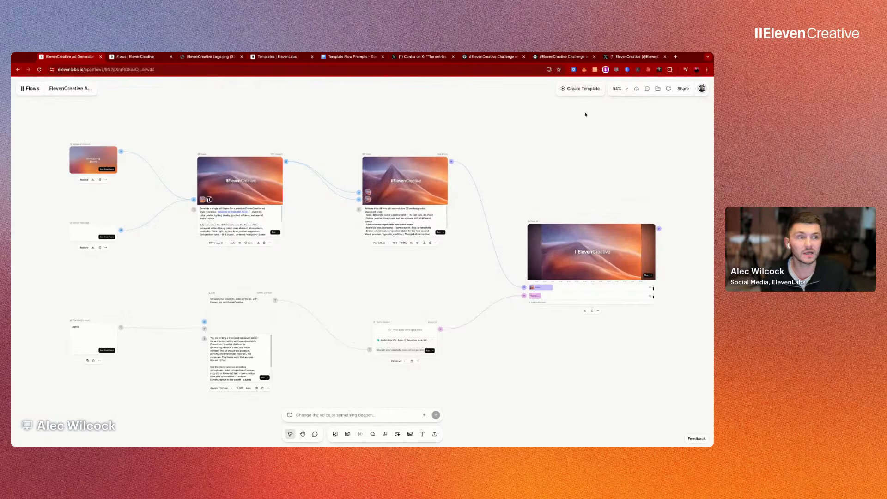
Step: Start creating a template from the duplicated ad generator flow
scroll(586, 97, "up", 5)
scroll(586, 99, "down", 5)
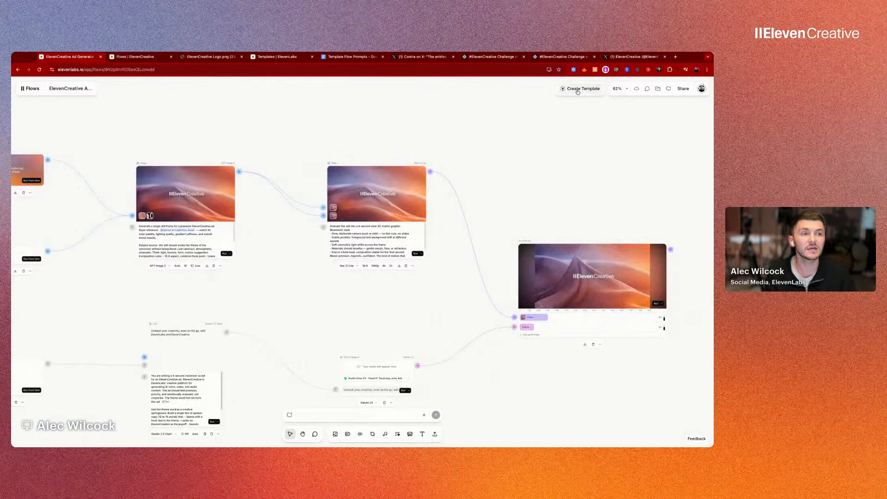
scroll(536, 123, "down", 1)
scroll(536, 124, "down", 1)
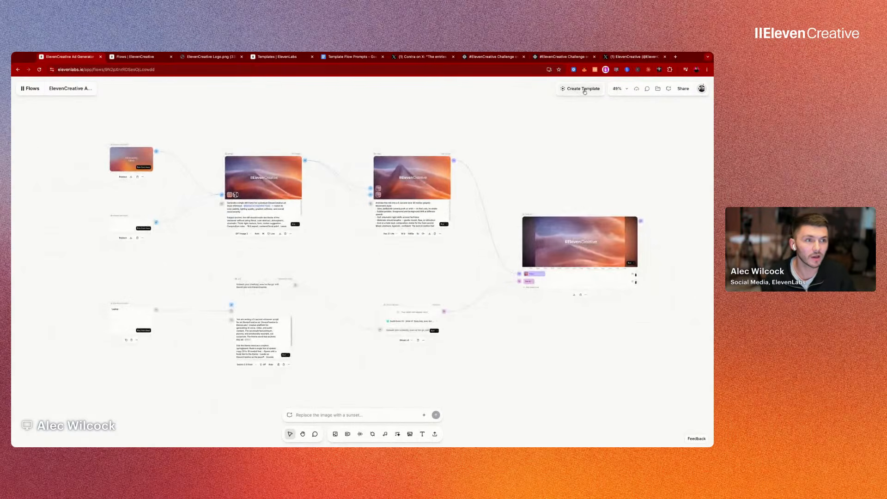
left_click(584, 89)
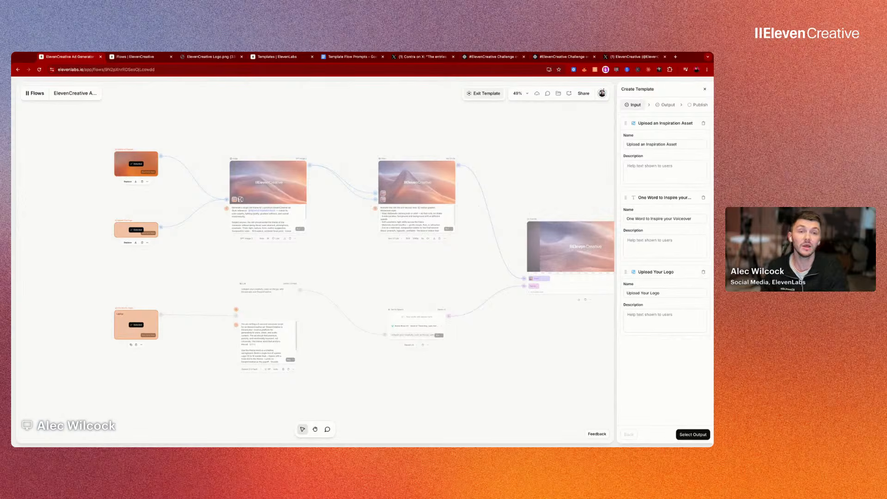
Step: Show the input fields of the object-removal template, then return and examine the ad flow's selected input nodes
left_click(279, 59)
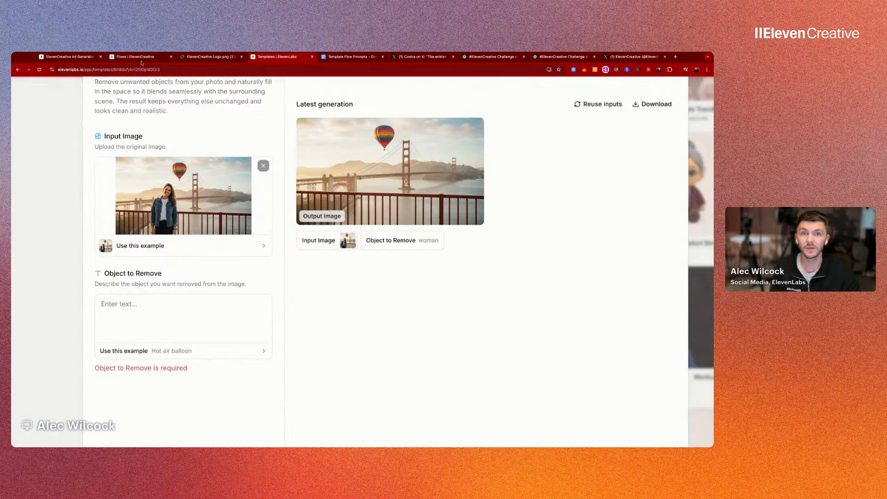
left_click(78, 58)
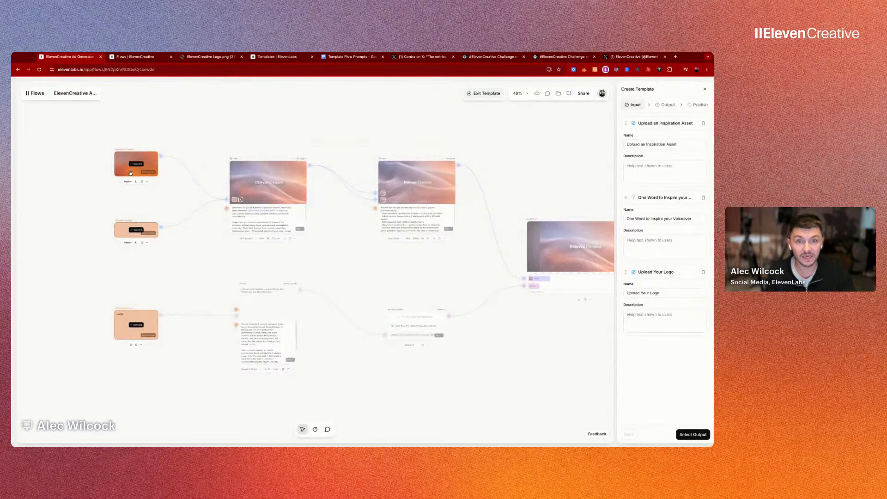
scroll(146, 159, "up", 5)
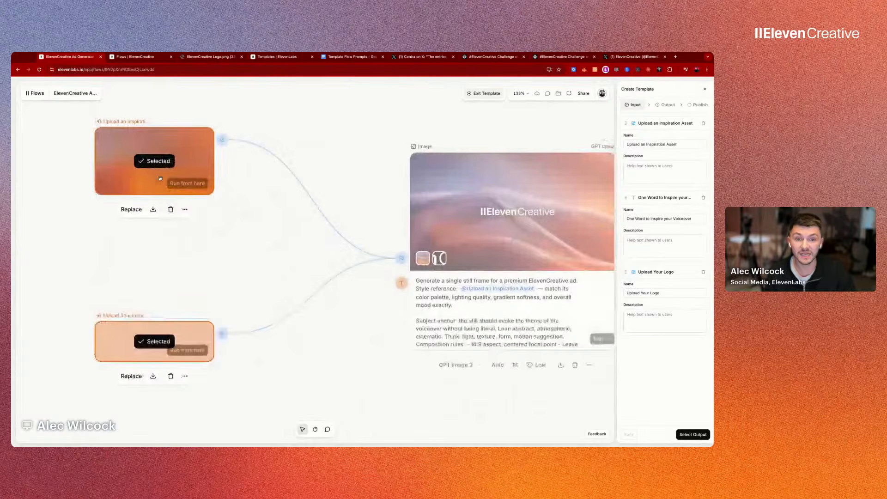
scroll(157, 203, "down", 5)
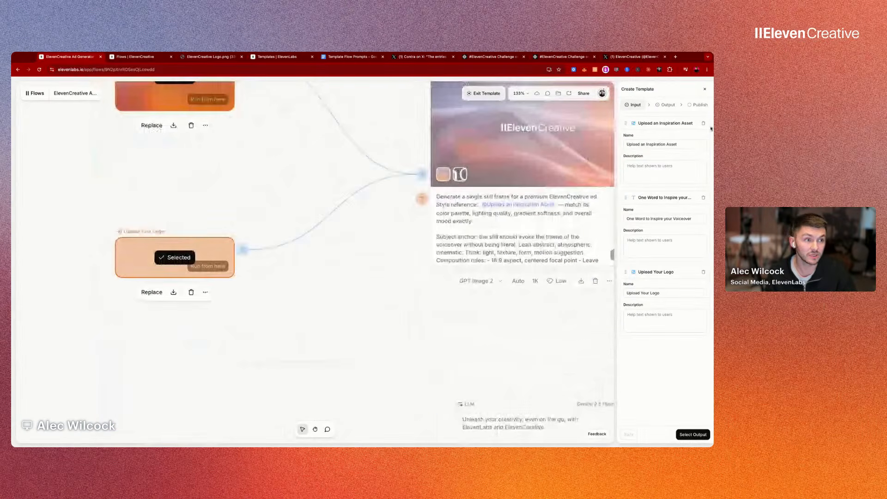
Step: Remove all three preselected inputs from the template's input list
left_click(704, 123)
left_click(704, 124)
left_click(704, 123)
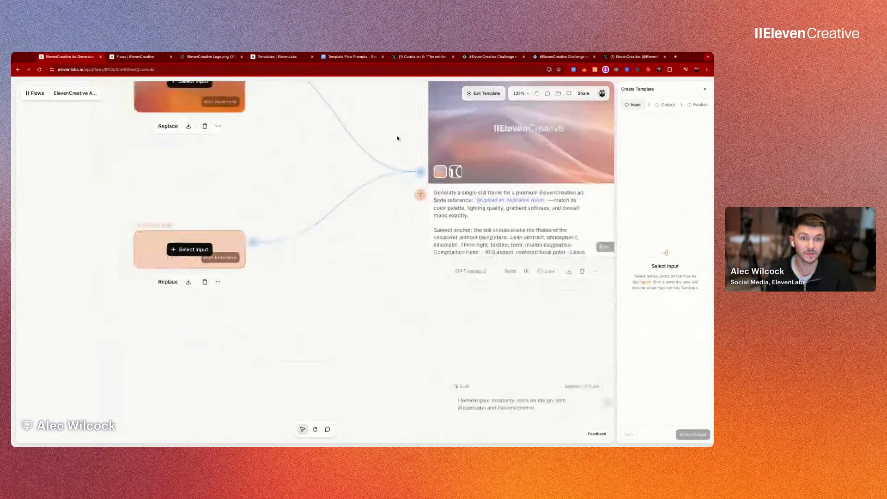
Step: Select the Upload an Inspiration Asset, Upload Your Logo and One Word to Inspire your Voiceover nodes as template inputs
scroll(398, 138, "down", 5)
scroll(398, 138, "down", 1)
scroll(397, 138, "right", 4)
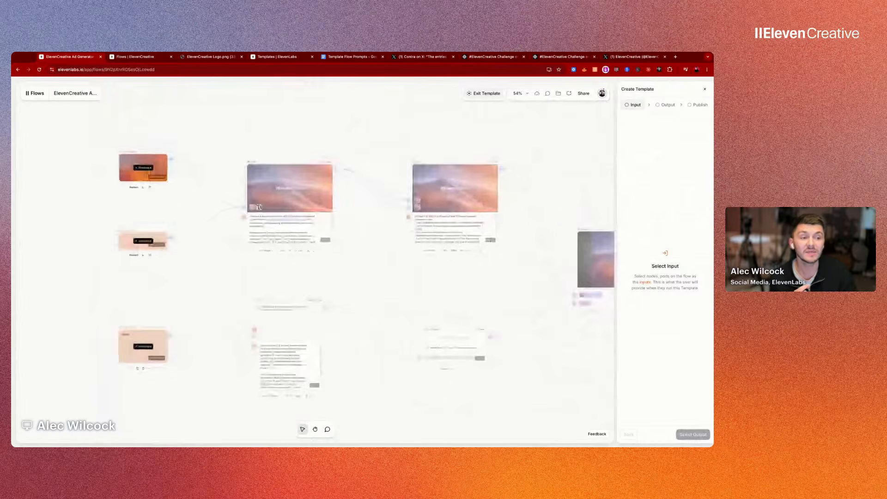
scroll(398, 138, "left", 3)
scroll(263, 171, "up", 5)
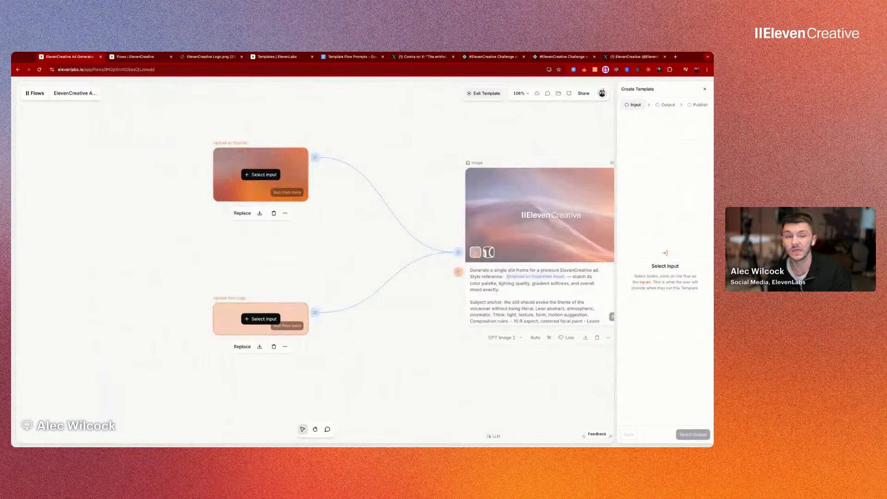
left_click(261, 175)
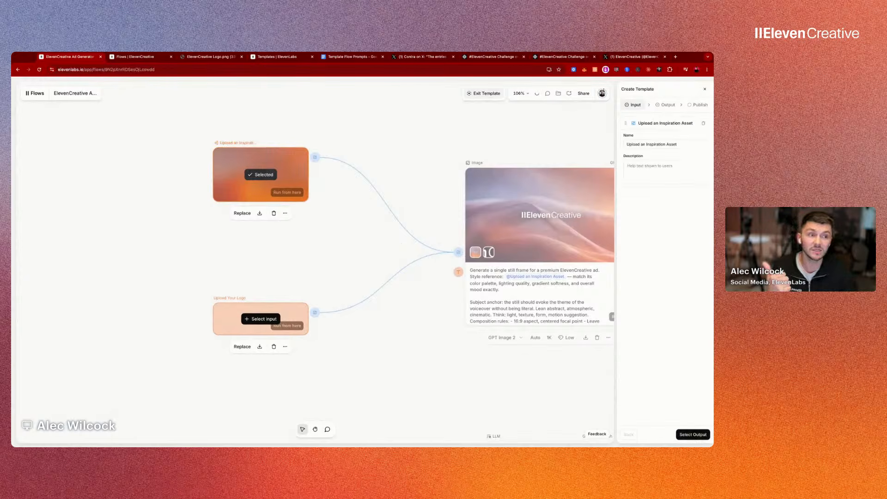
left_click(261, 319)
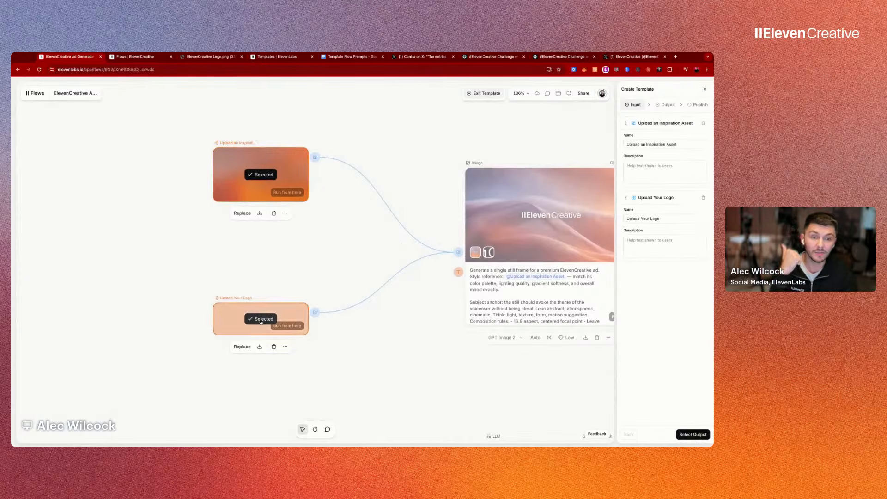
scroll(262, 322, "down", 3)
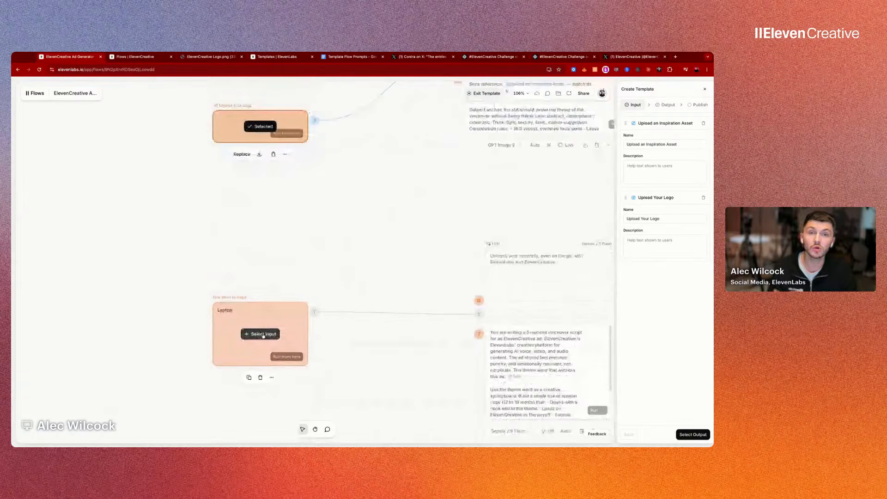
left_click(263, 333)
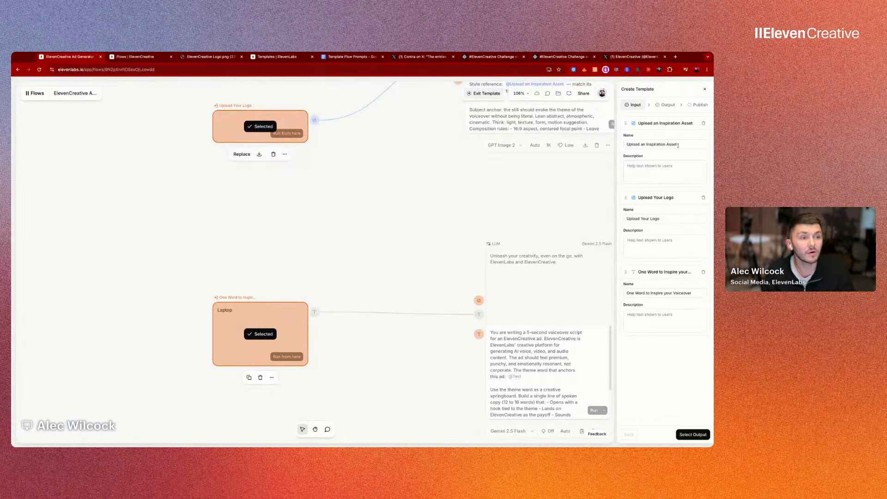
Step: Rename the inspiration asset input as "Style Inspiration"
left_click_drag(678, 145, 618, 147)
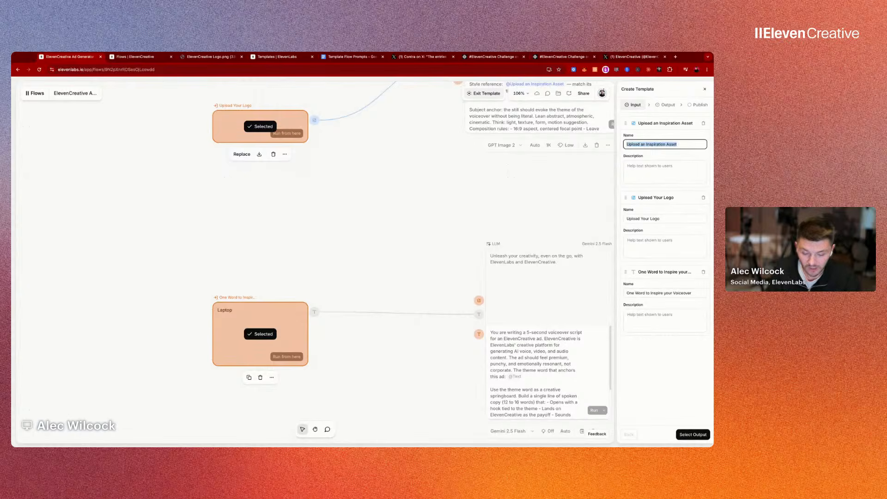
type("Style Inpisrat")
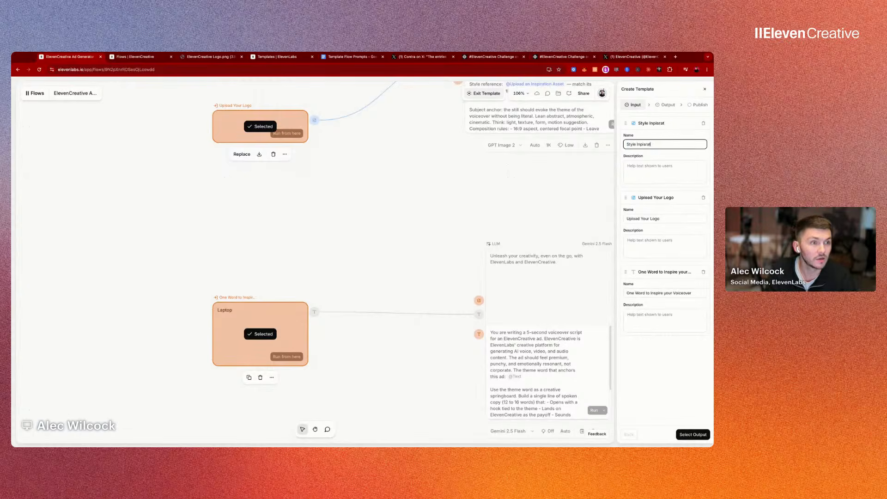
key("BackSpace")
key("BackSpace")
key("BackSpace")
key("BackSpace")
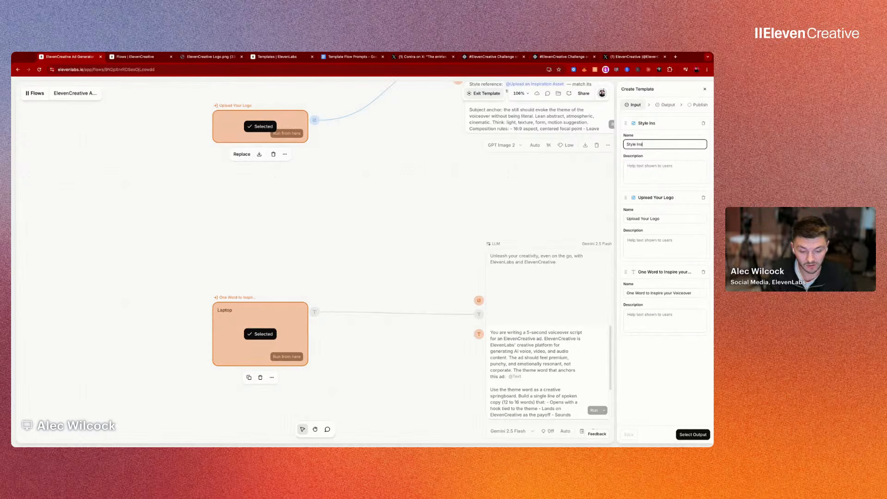
Step: Rename the logo input as "Upload your icon"
left_click(647, 219)
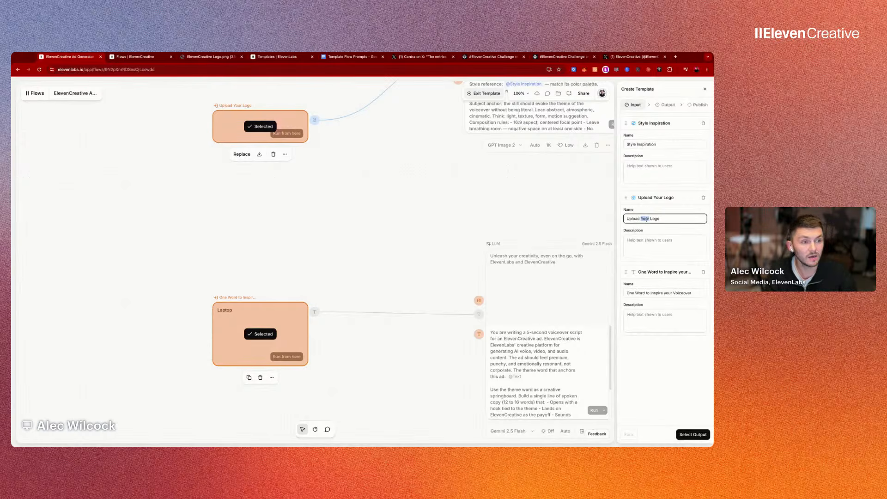
key("ctrl+a")
type("Uplo")
type("ad your lofo")
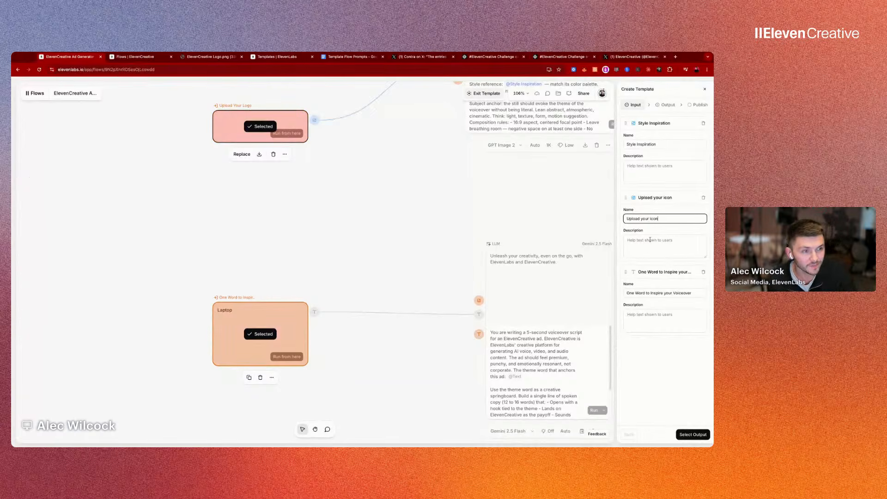
Step: Rename the voiceover word input as "Word to influence script"
triple_click(653, 293)
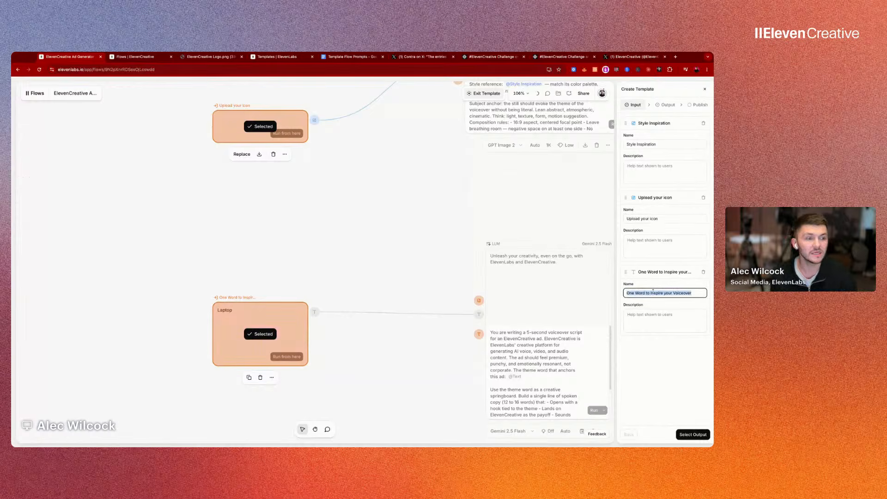
type("Wor")
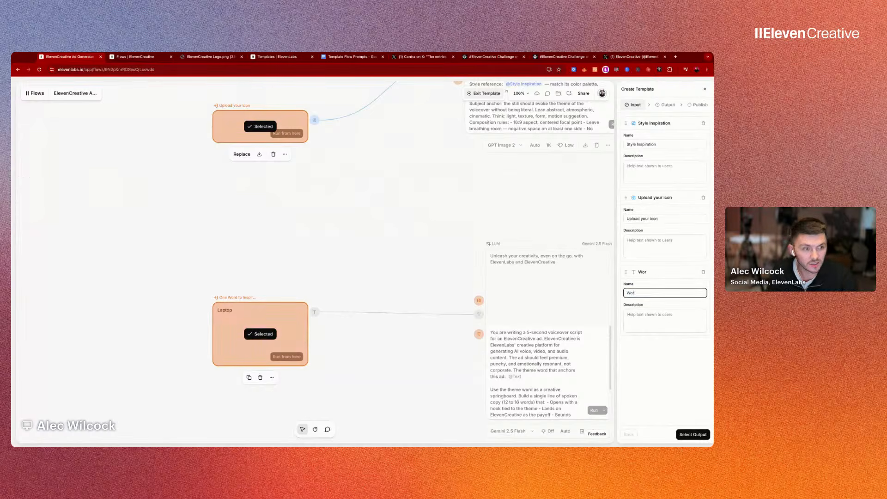
type("d to in")
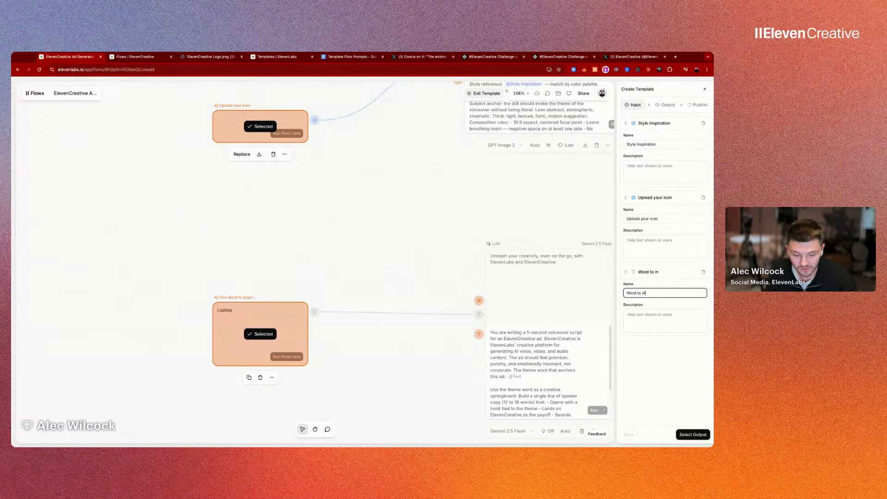
type("fluence script")
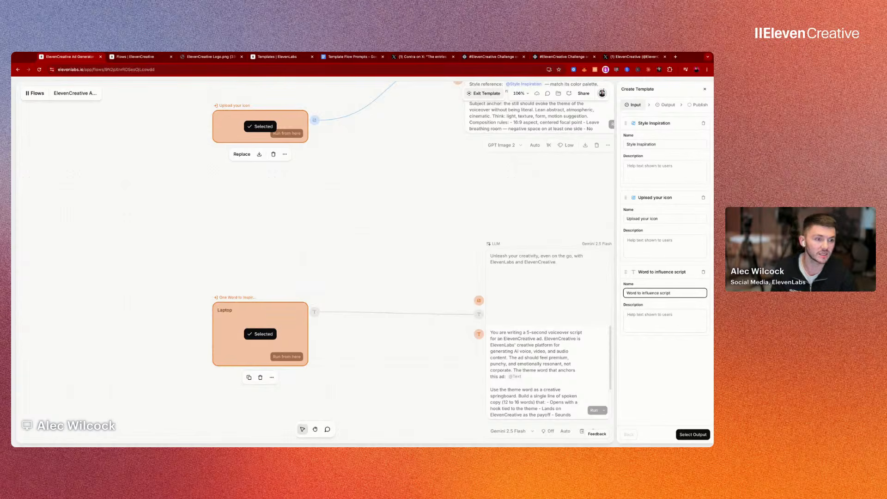
left_click(659, 313)
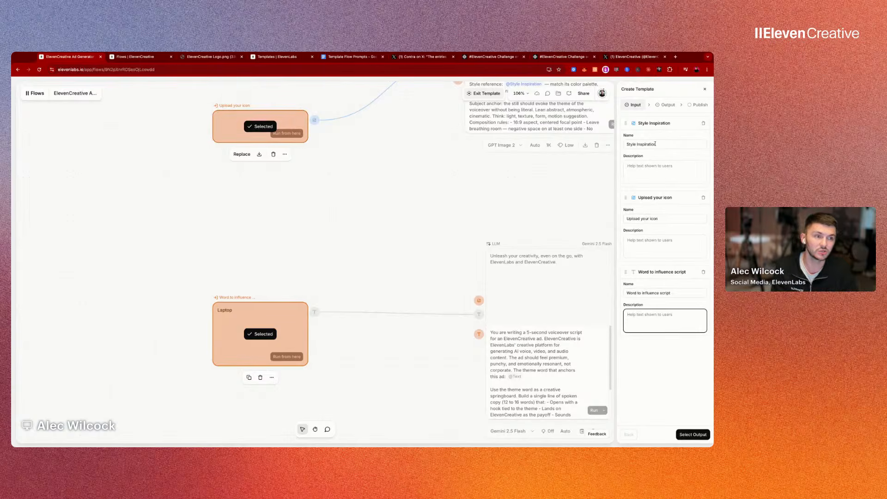
left_click(650, 166)
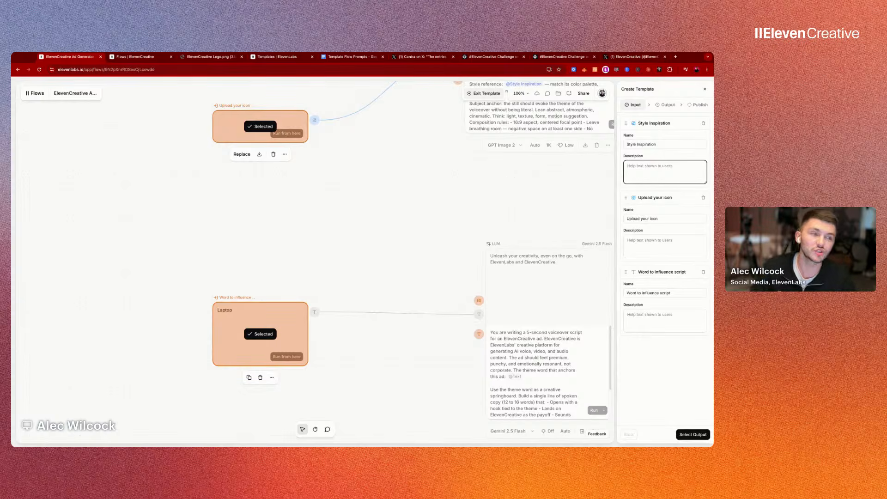
left_click(653, 236)
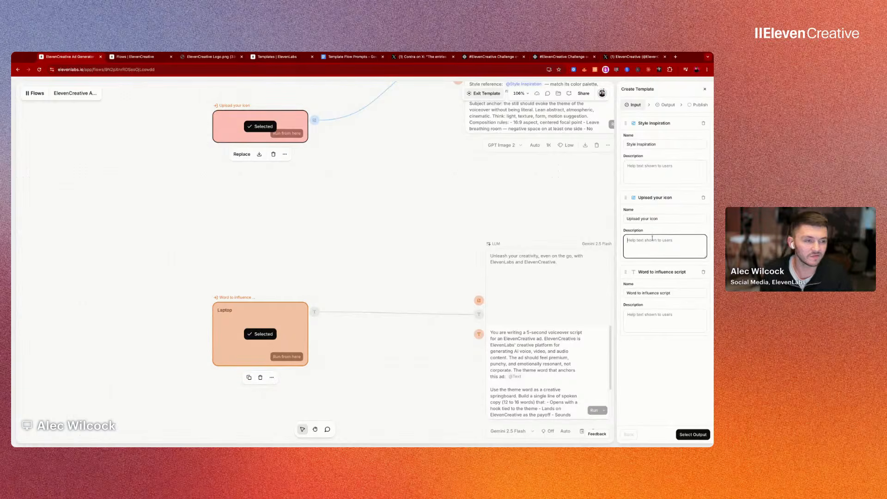
left_click(653, 316)
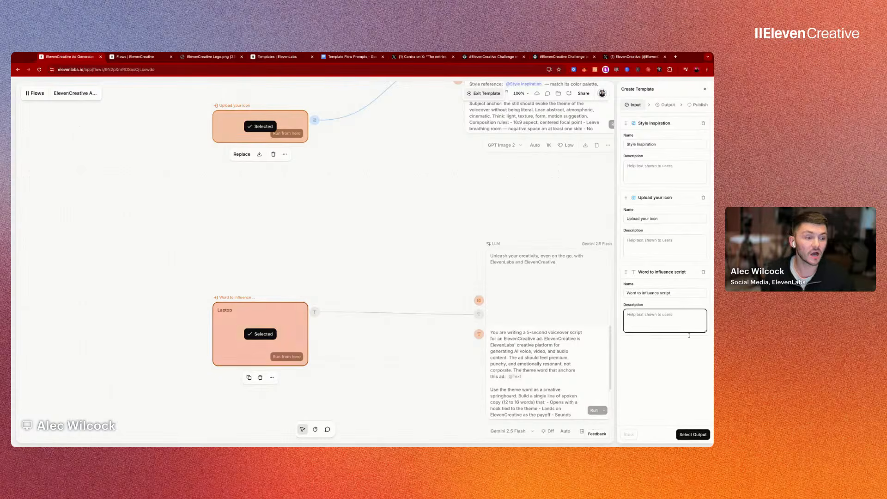
Step: Proceed to the output stage, remove the current output and select the Final Ad node as the template's output
left_click(694, 435)
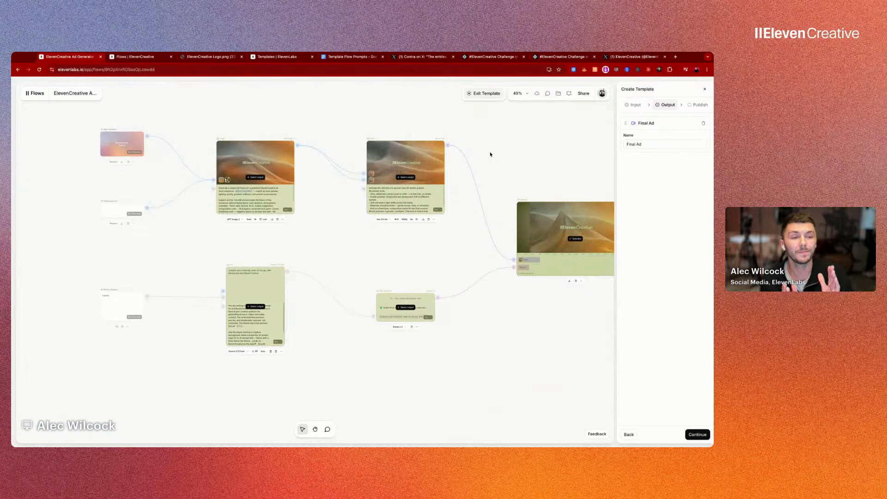
left_click(703, 123)
scroll(551, 162, "right", 1)
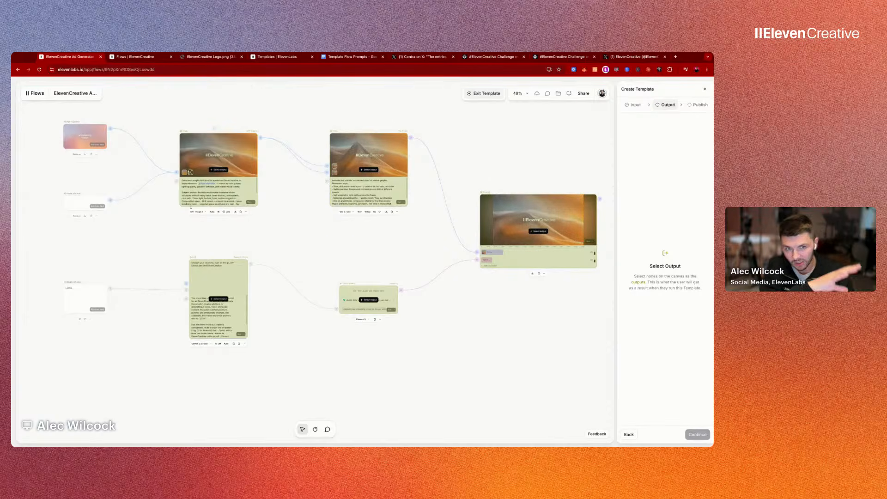
scroll(334, 188, "right", 4)
scroll(333, 187, "right", 2)
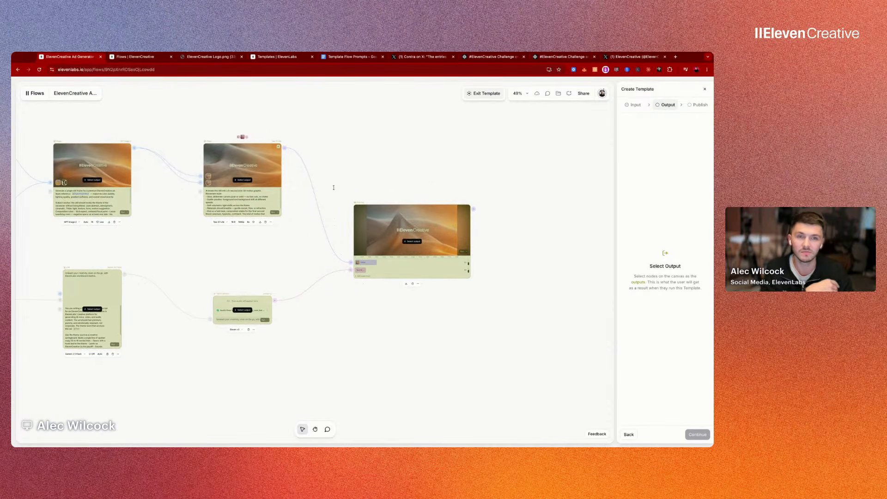
scroll(402, 185, "up", 5)
scroll(401, 185, "up", 4)
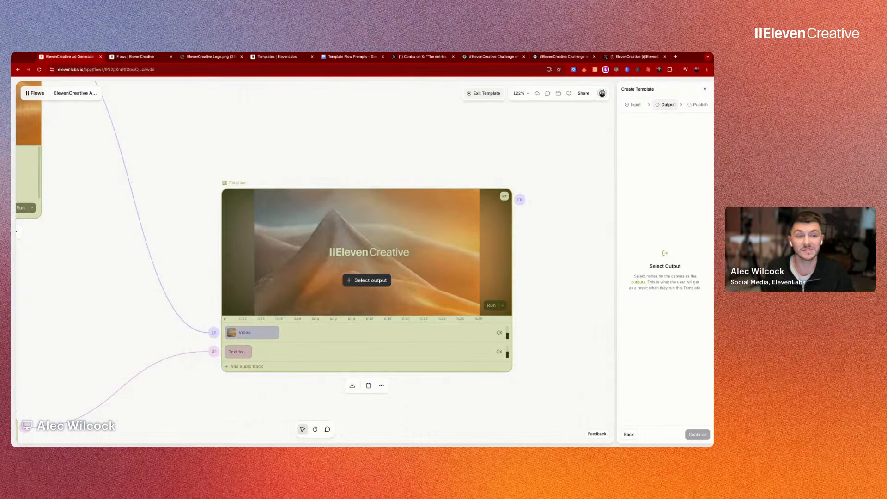
left_click(366, 280)
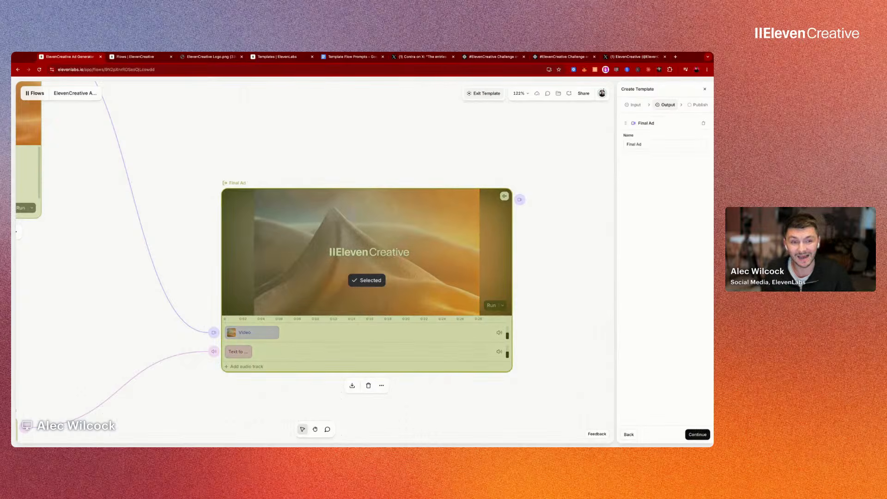
Step: Rename the template output as "ElevenCreative AI Ad"
left_click(649, 144)
key("ctrl+a")
key("BackSpace")
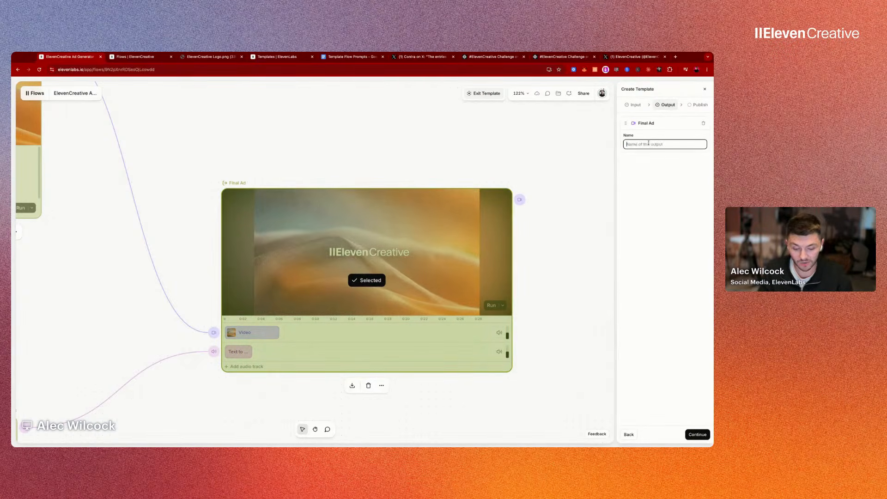
type("Final")
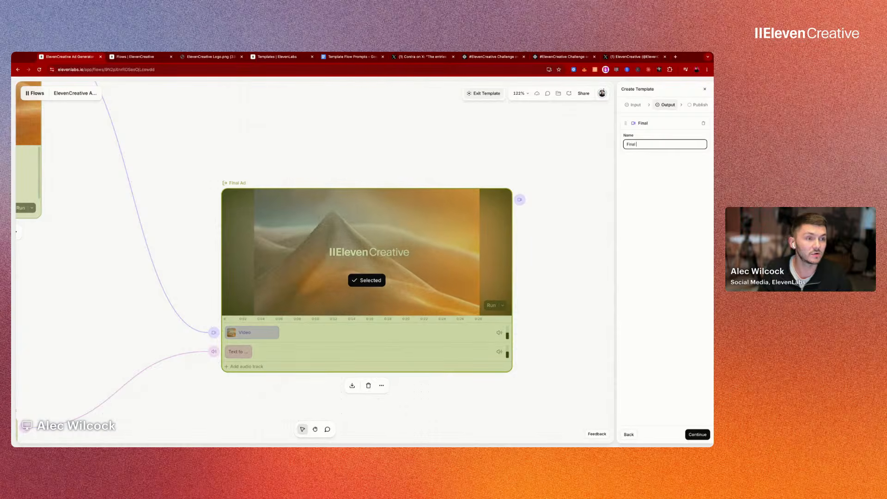
key("BackSpace")
key("BackSpace")
key("BackSpace")
key("BackSpace")
key("BackSpace")
key("BackSpace")
type("Eleven")
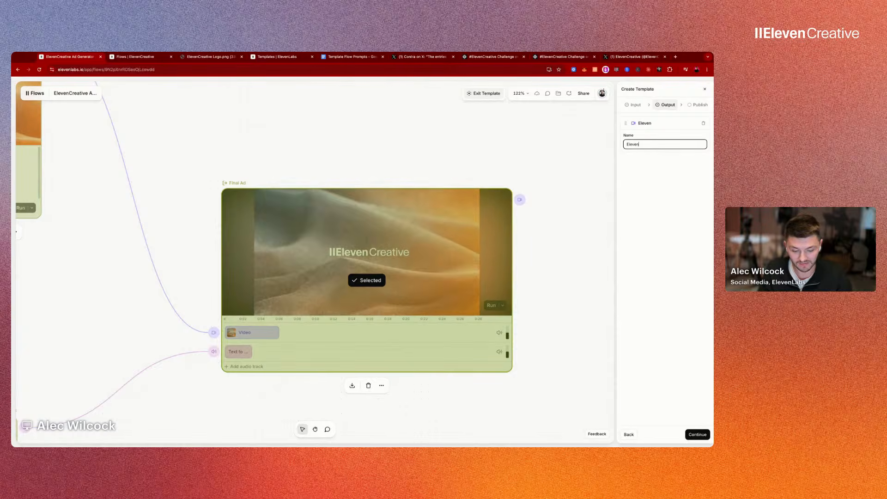
type("Creative AI")
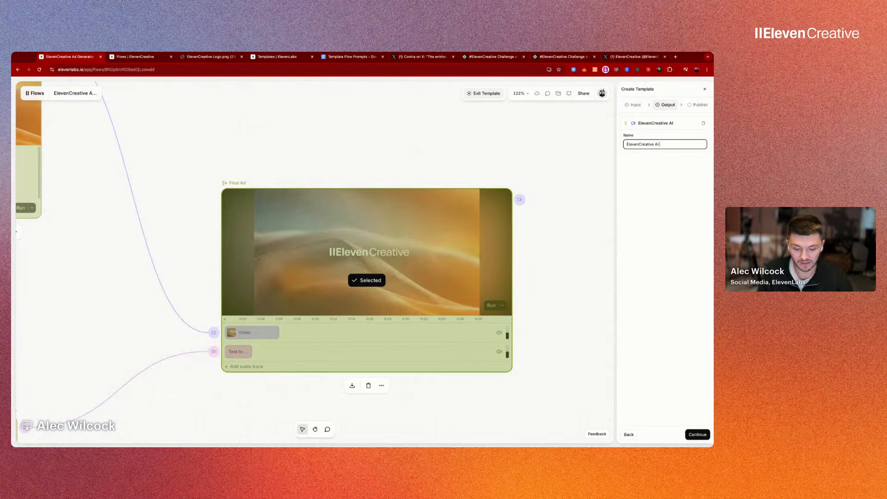
type(" Ad")
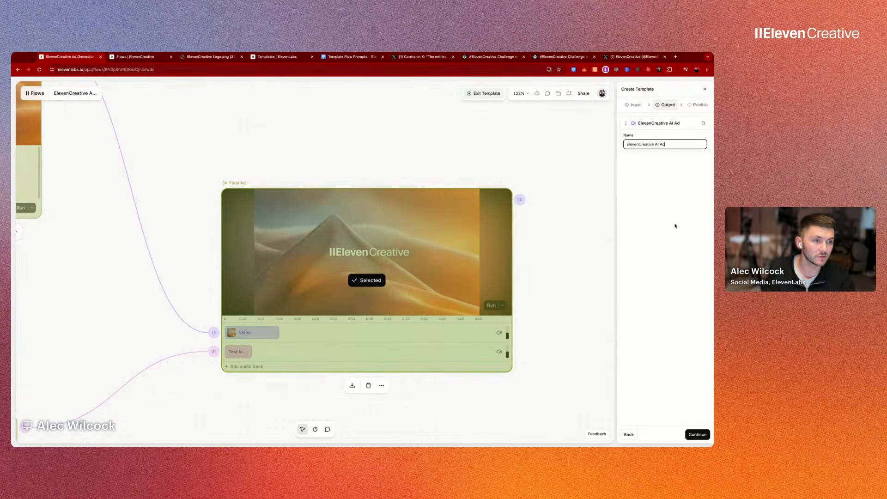
Step: Continue to the publish stage and shorten the template name to "ElevenCreative Ad Generator (live workshop)"
left_click(697, 435)
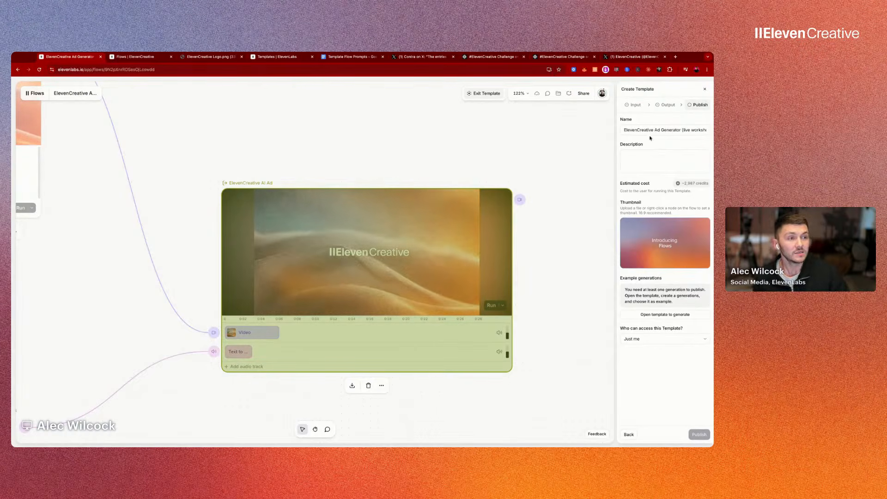
left_click_drag(681, 130, 710, 130)
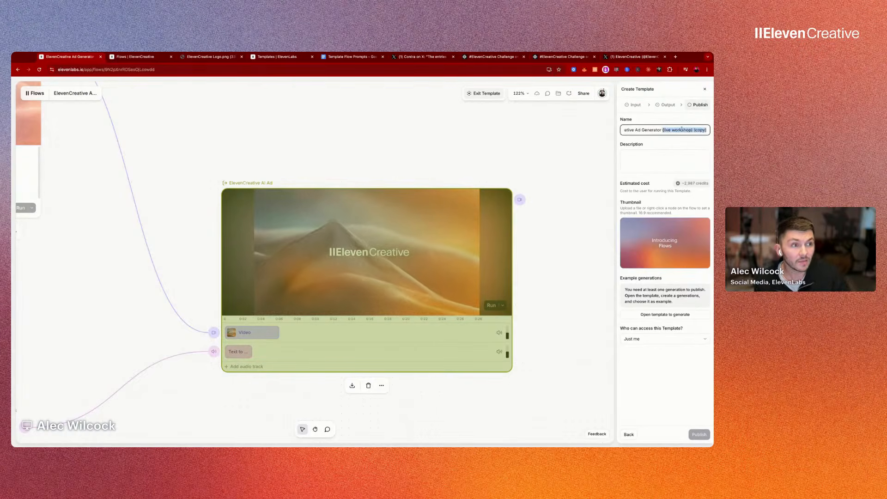
left_click(696, 130)
key("BackSpace")
key("BackSpace")
key("BackSpace")
key("BackSpace")
key("BackSpace")
key("BackSpace")
key("BackSpace")
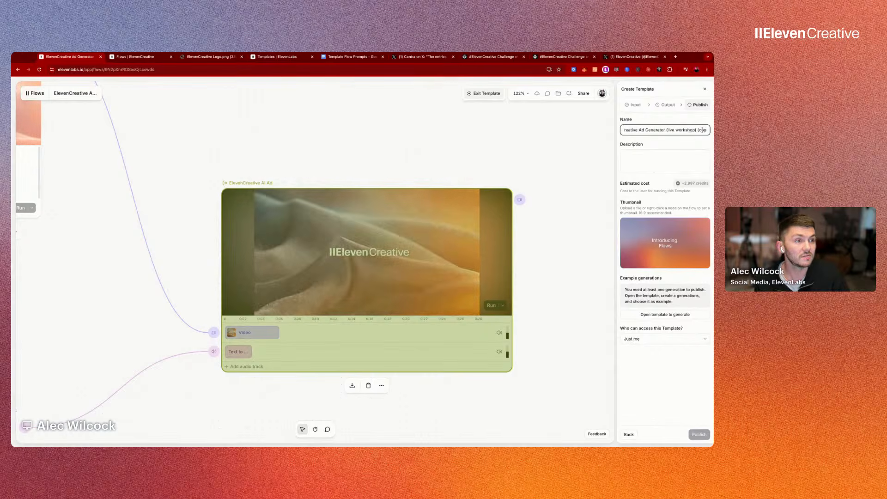
left_click(660, 159)
Step: Open the template for an example generation and upload the Introducing Flows image as style inspiration plus the icon
mouse_move(666, 244)
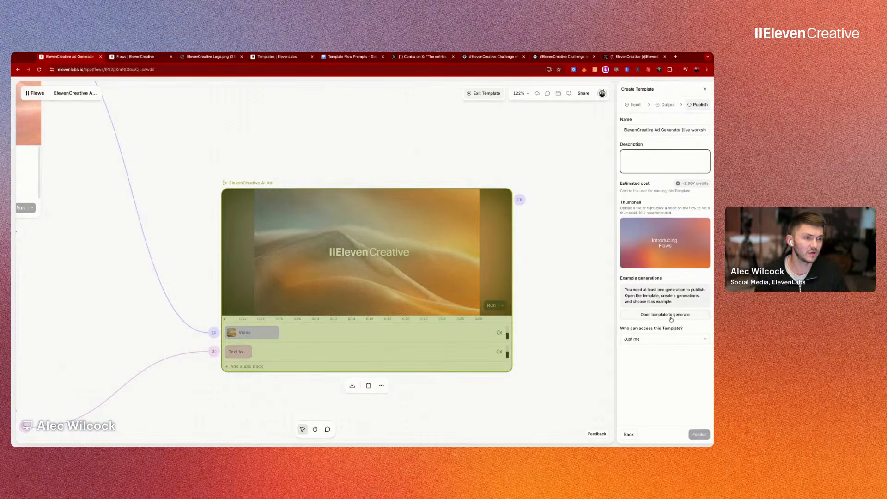
left_click(671, 315)
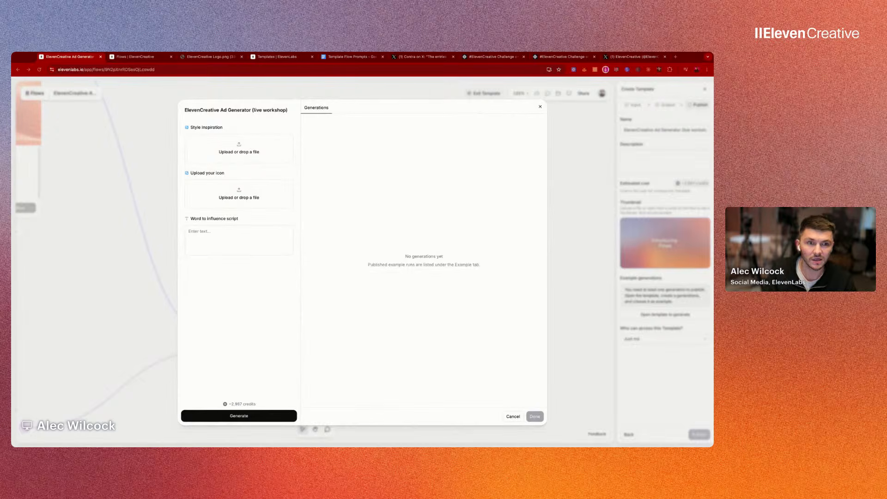
left_click(482, 391)
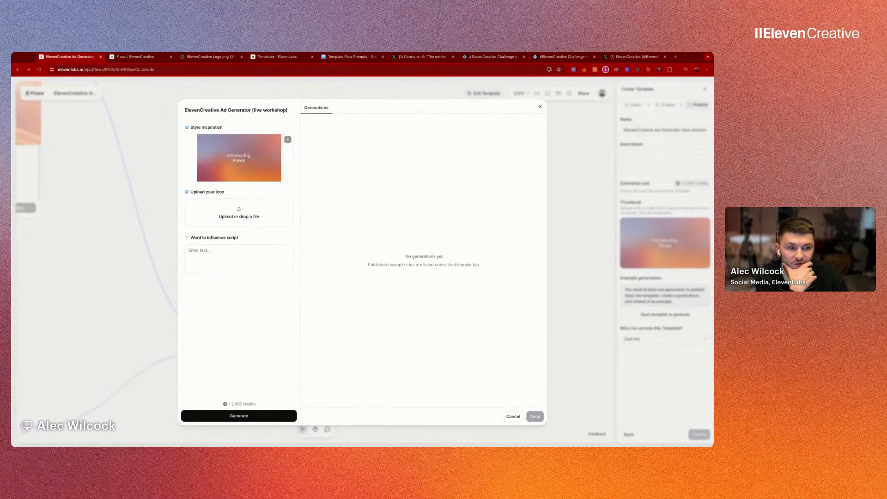
left_click(482, 391)
Step: Try to generate an example ad with "Surfing" as the script word, retry once and close the template preview
left_click(215, 269)
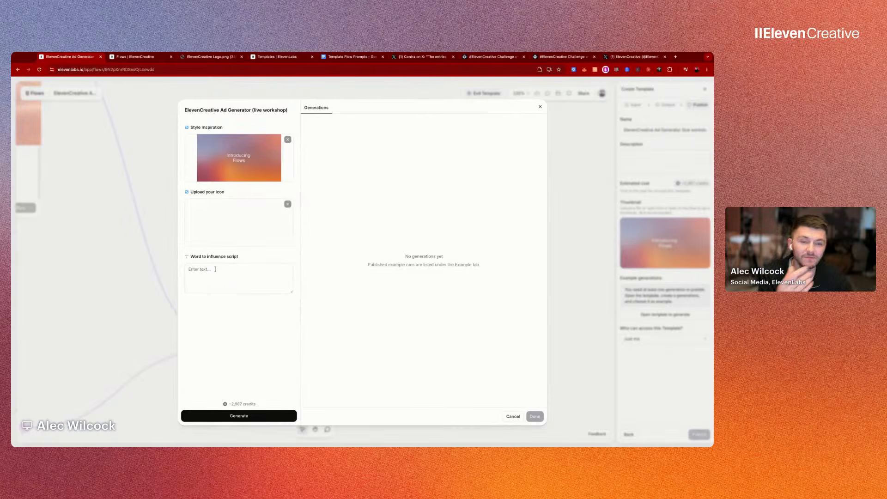
type("Surfing")
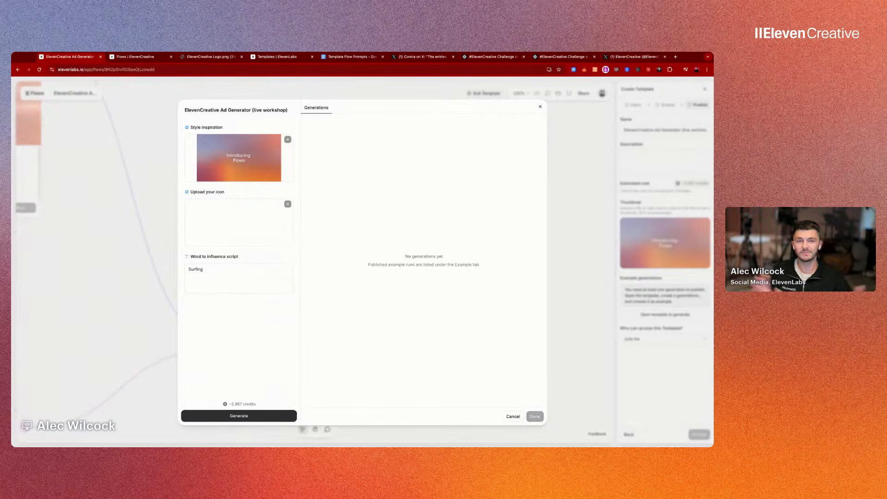
left_click(241, 414)
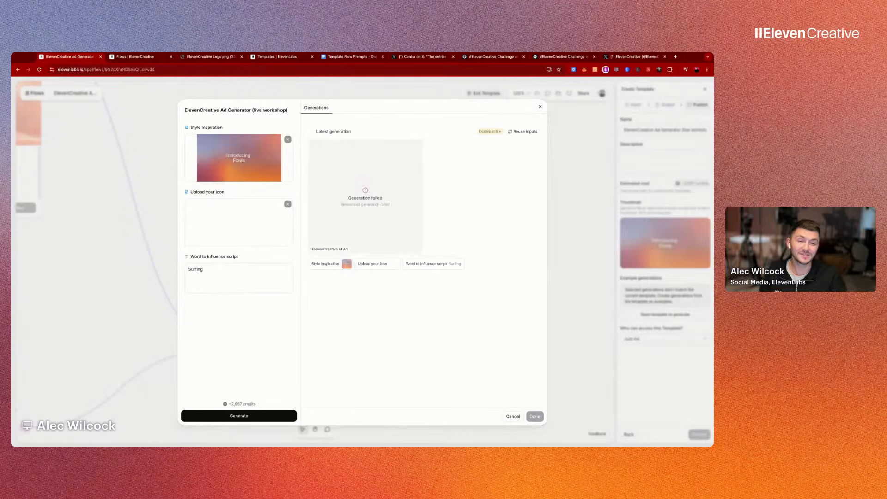
left_click(254, 414)
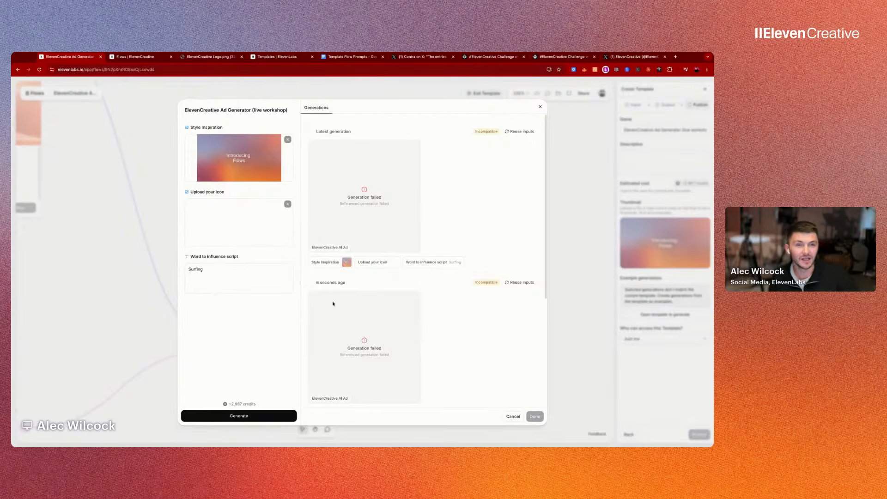
left_click(540, 108)
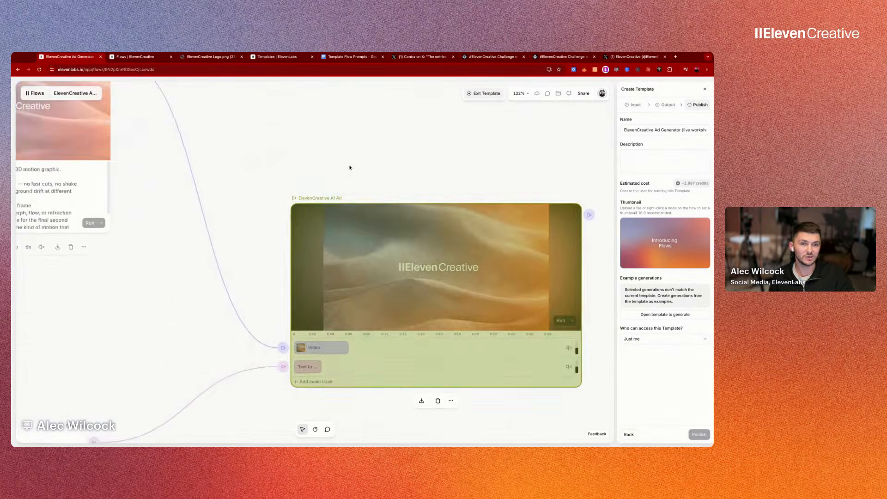
Step: Exit the template setup and delete the word "logo" before the icon reference in the image node's prompt
scroll(298, 184, "left", 8)
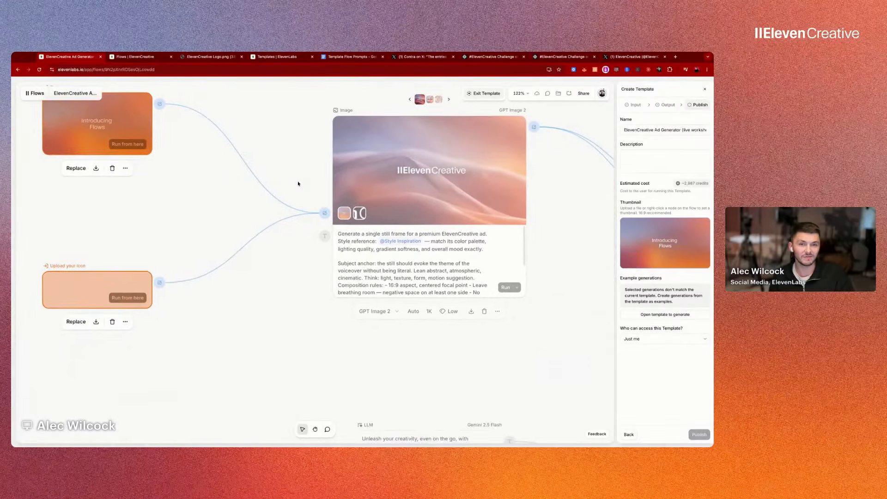
scroll(286, 168, "right", 4)
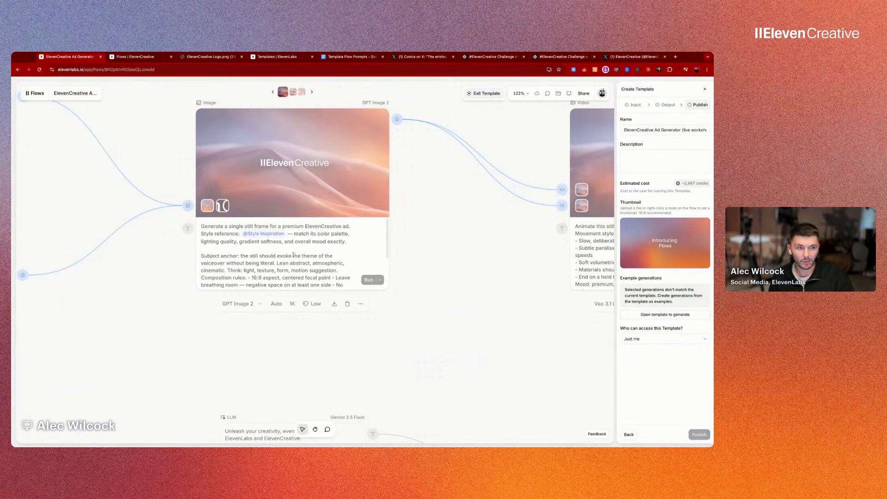
left_click(705, 89)
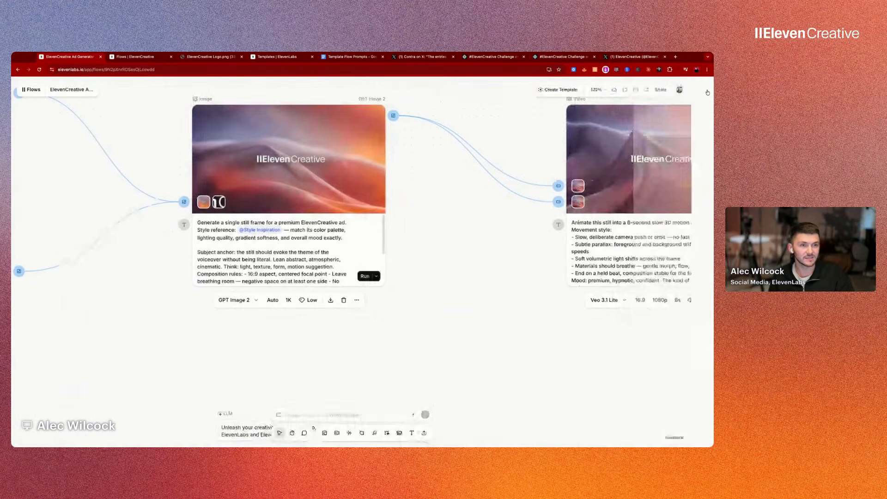
scroll(396, 211, "down", 1)
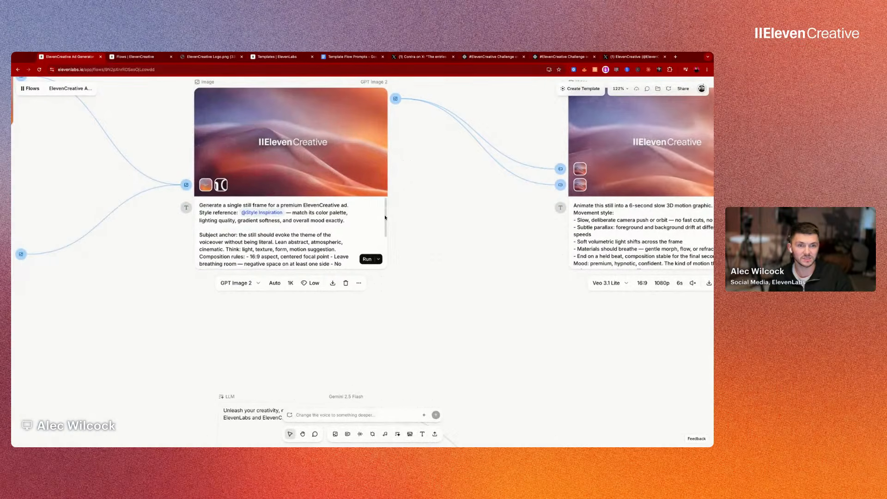
scroll(386, 218, "down", 3)
scroll(386, 218, "down", 1)
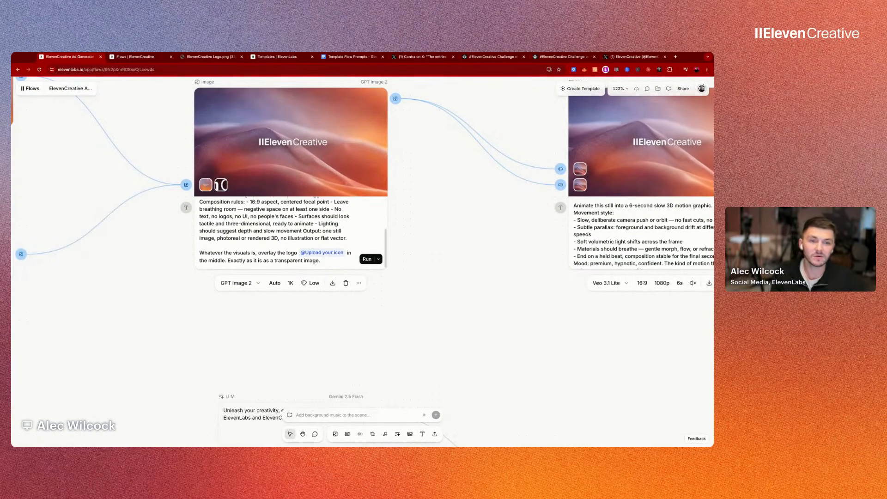
double_click(292, 253)
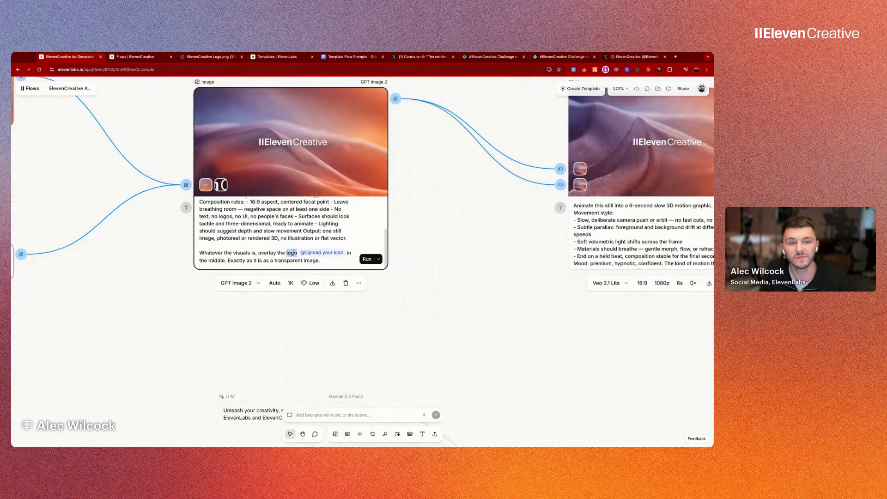
key("BackSpace")
scroll(332, 253, "down", 1)
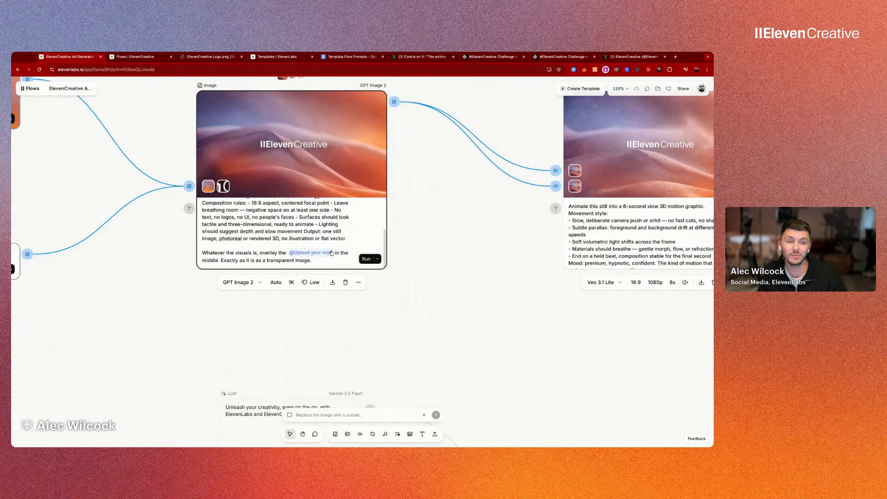
Step: Reopen the template setup and advance through the output stage to the publish stage
scroll(332, 253, "down", 5)
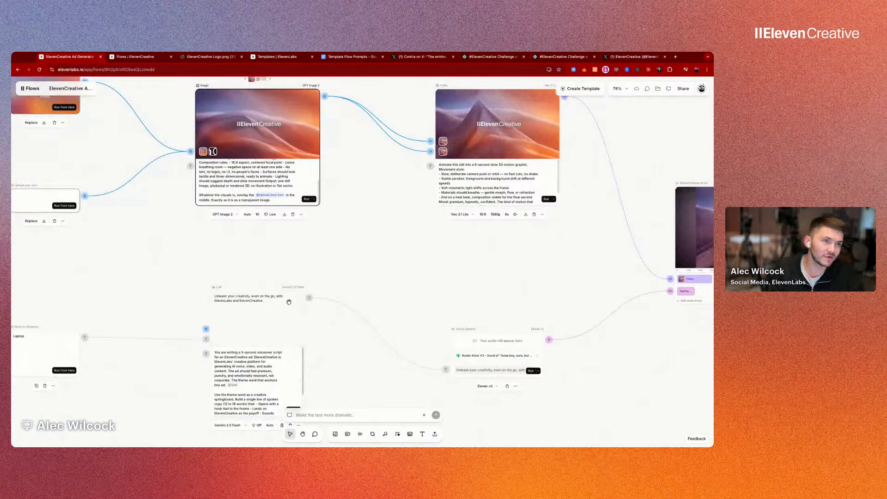
left_click(580, 88)
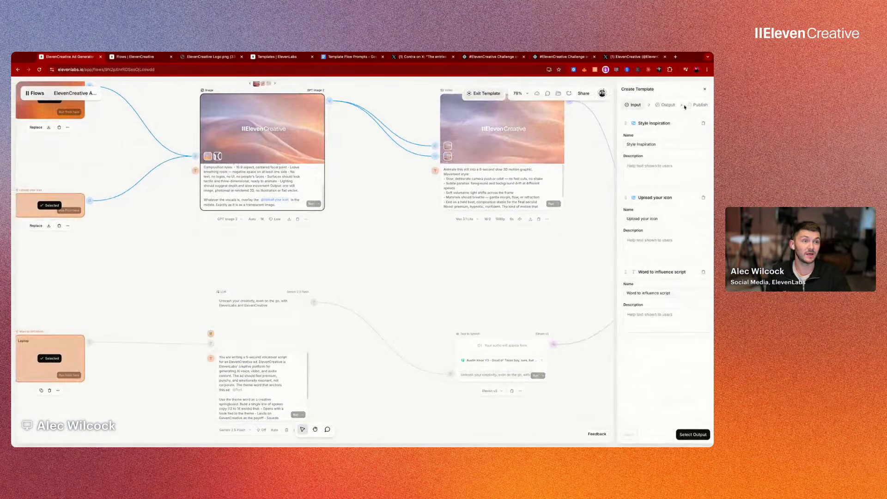
left_click(669, 104)
left_click(698, 105)
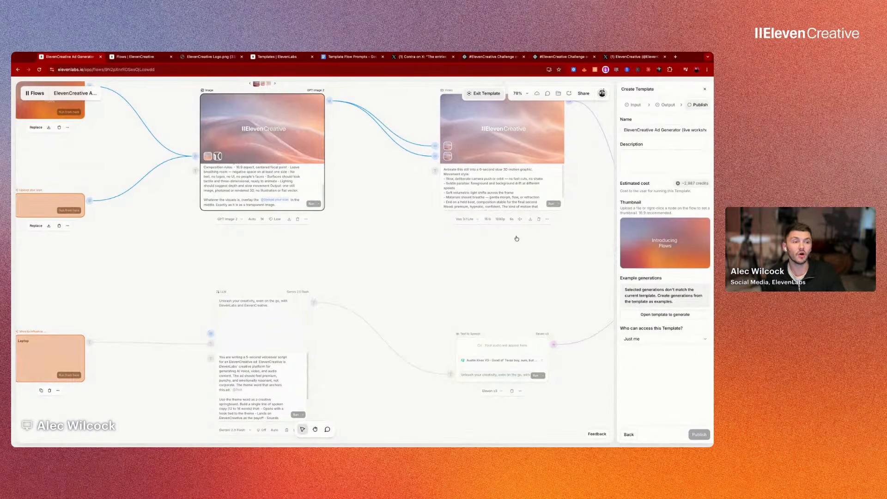
Step: Switch to the other Untitled Template flow, start template creation and select the cover image, logo and text nodes as inputs
left_click(140, 59)
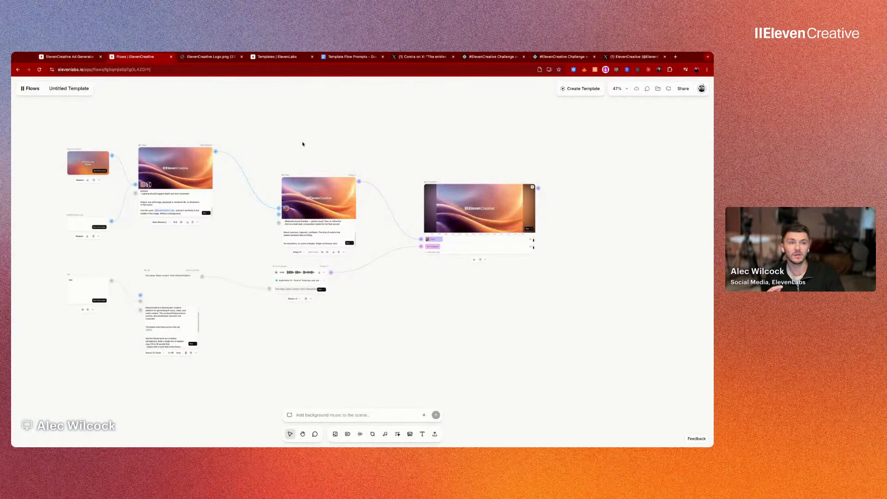
left_click(581, 88)
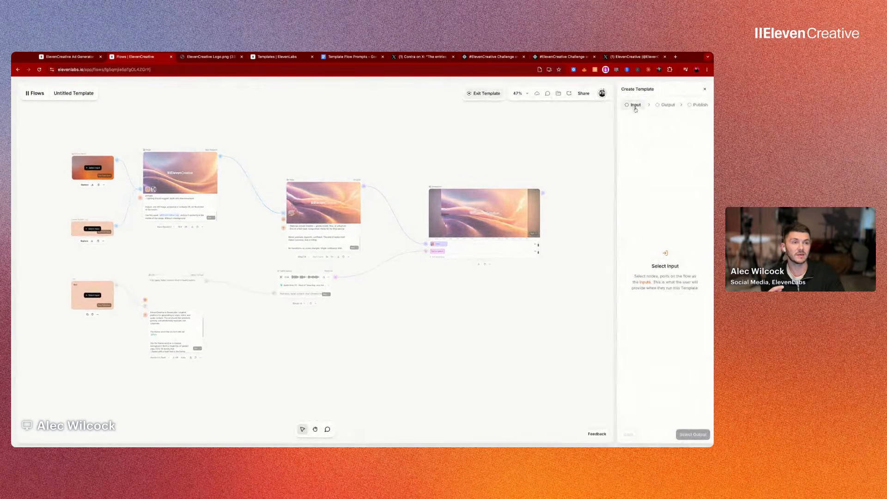
left_click(95, 168)
left_click(93, 229)
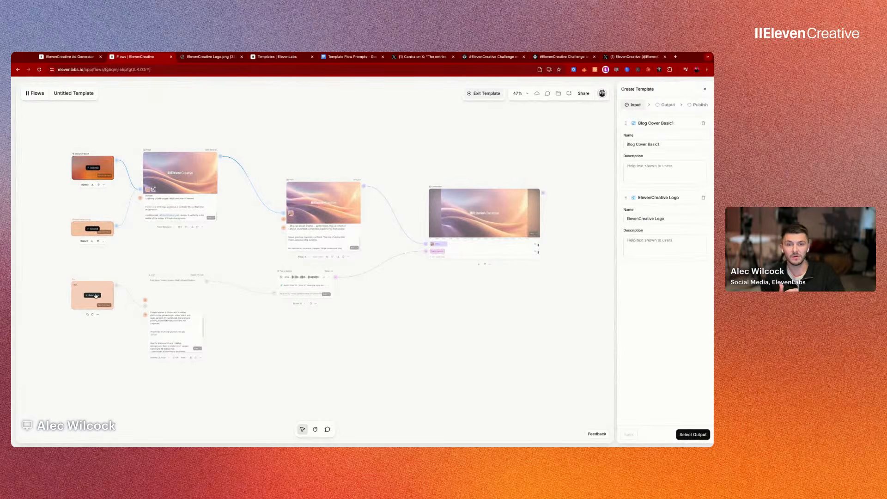
left_click(92, 295)
Step: Name the three template inputs "Style reference", "Upload logo" and "Text that influences script"
left_click(649, 144)
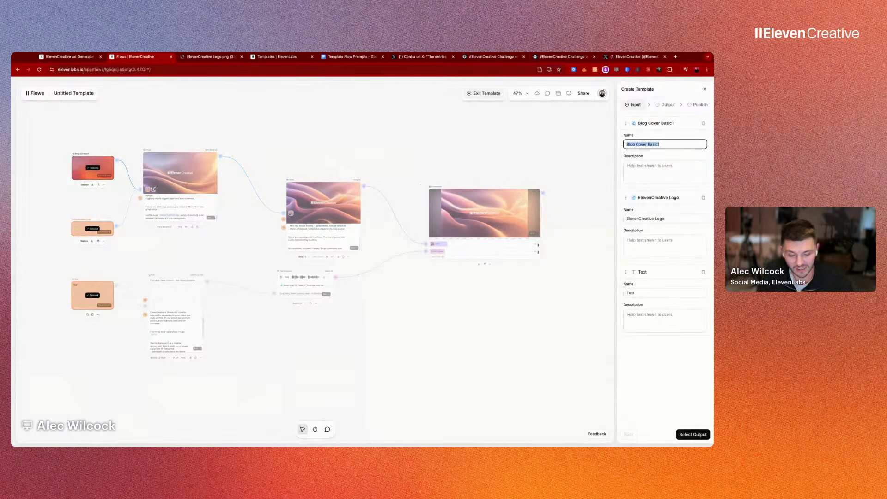
type("Style reference")
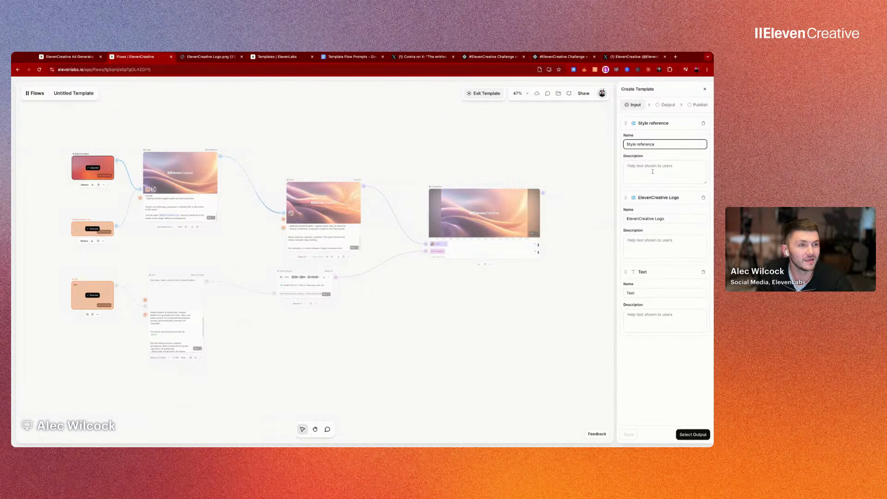
left_click(649, 218)
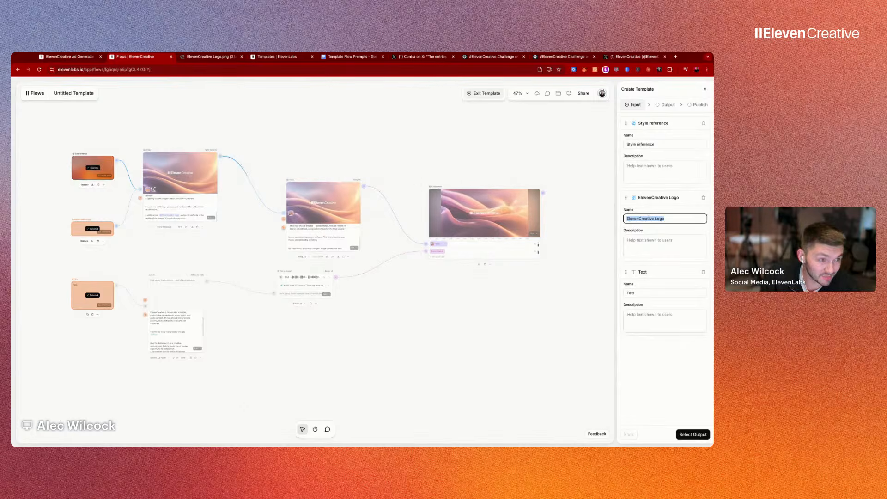
type("Uploa")
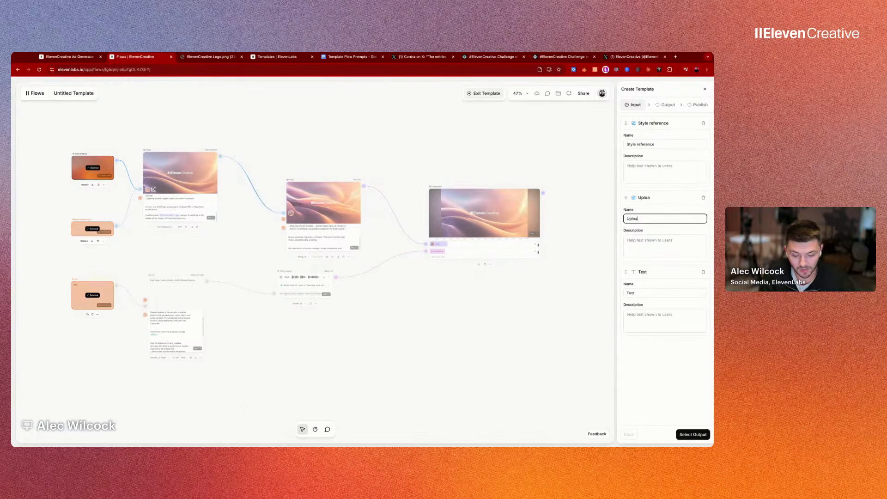
type("d logo")
left_click(637, 293)
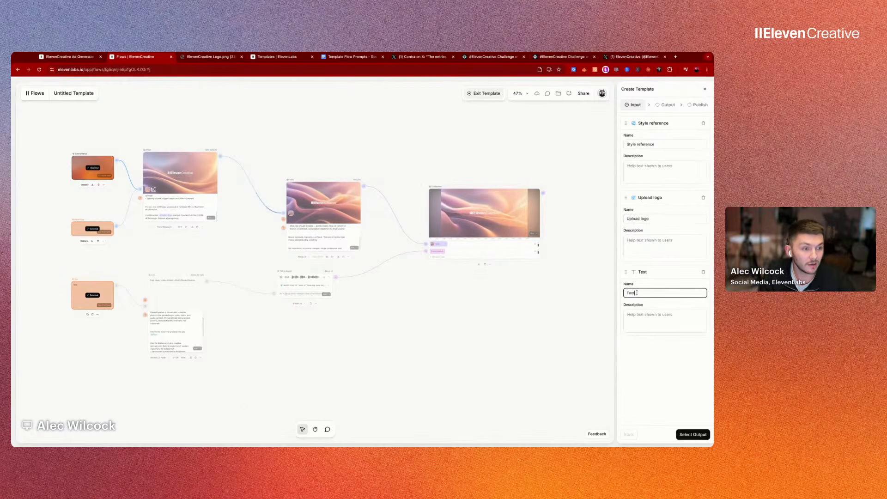
left_click(637, 292)
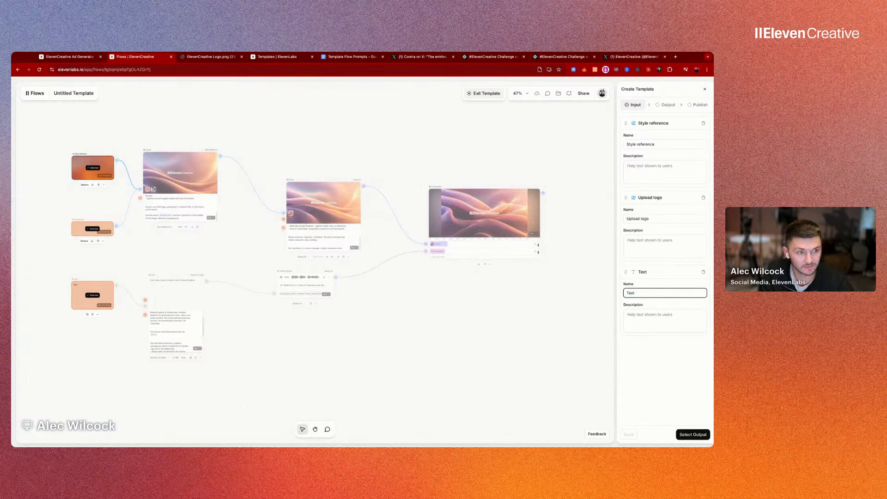
type("that influence")
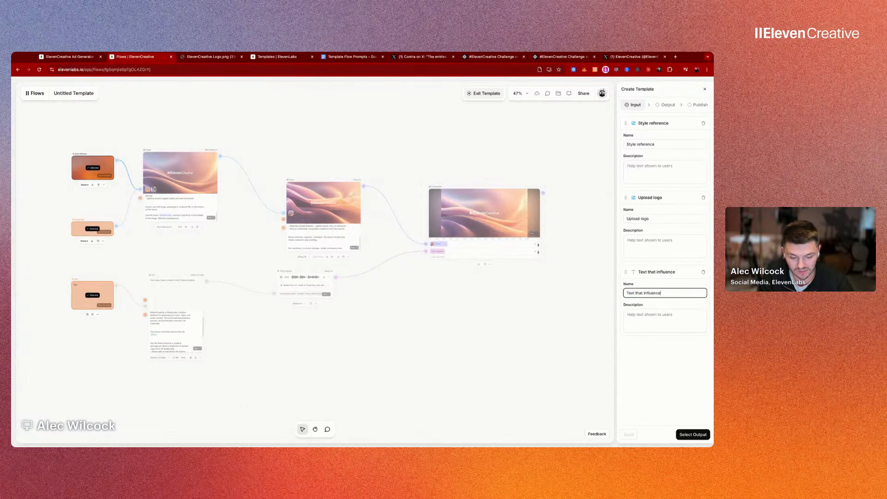
type("s script")
Step: Set the composition node as the template's output and name it "Final Ad"
left_click(694, 434)
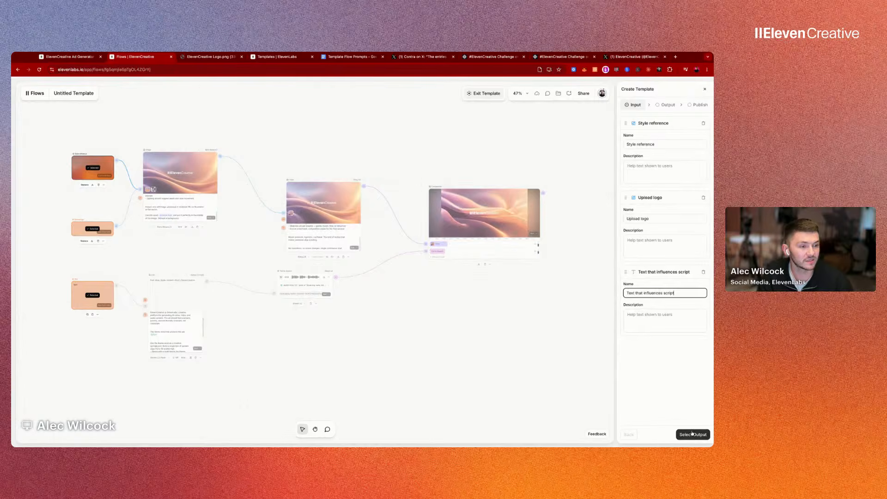
left_click(491, 226)
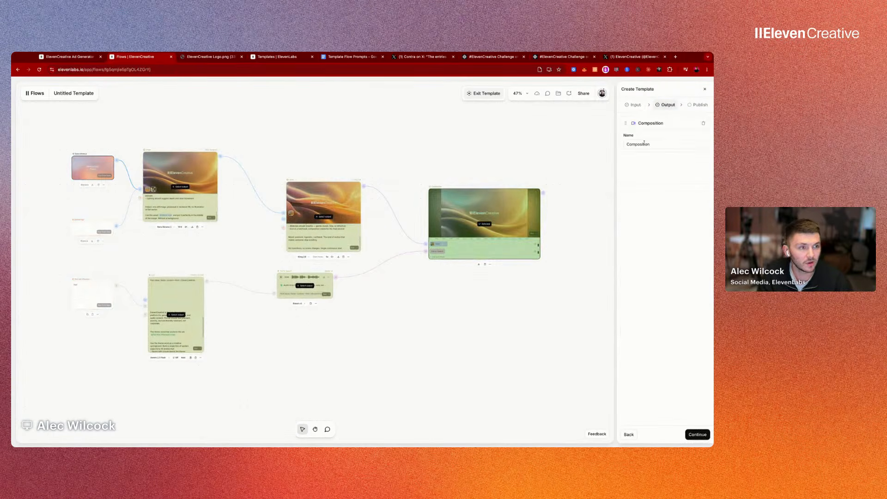
double_click(644, 144)
type("Final Ad")
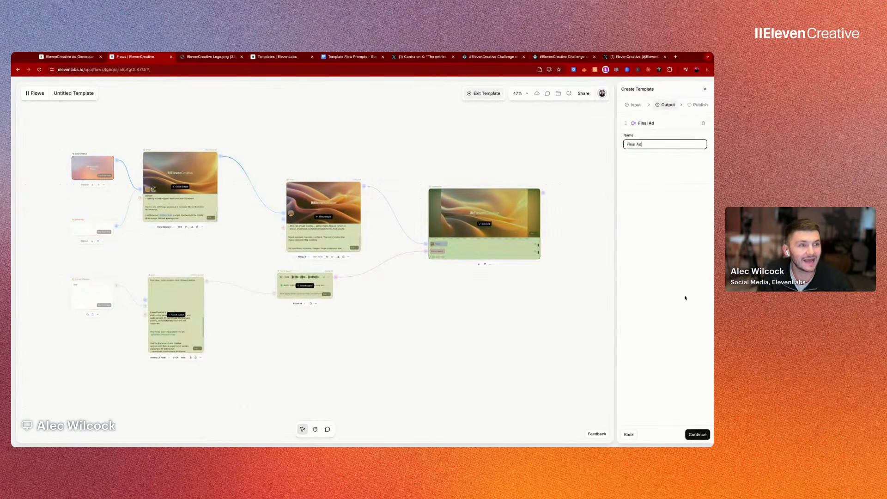
Step: Advance to the publish stage and name the template "AI Ad Generator"
left_click(697, 434)
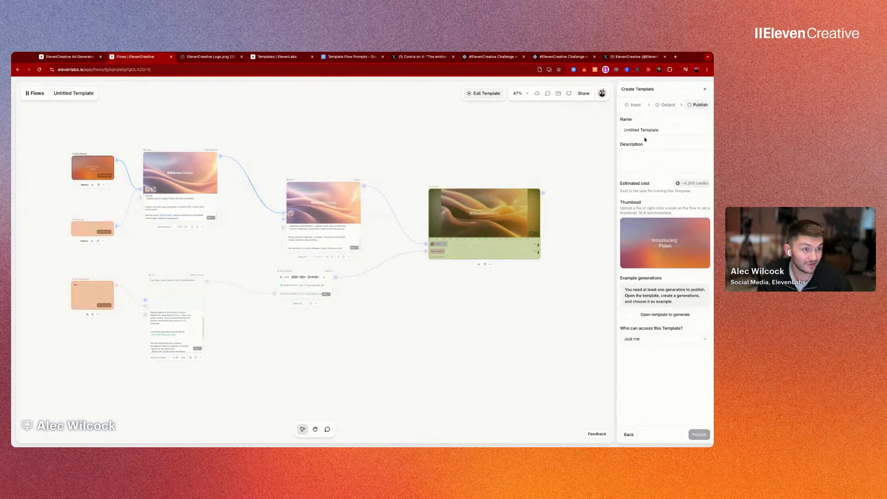
double_click(642, 129)
key("ctrl+a")
type("A")
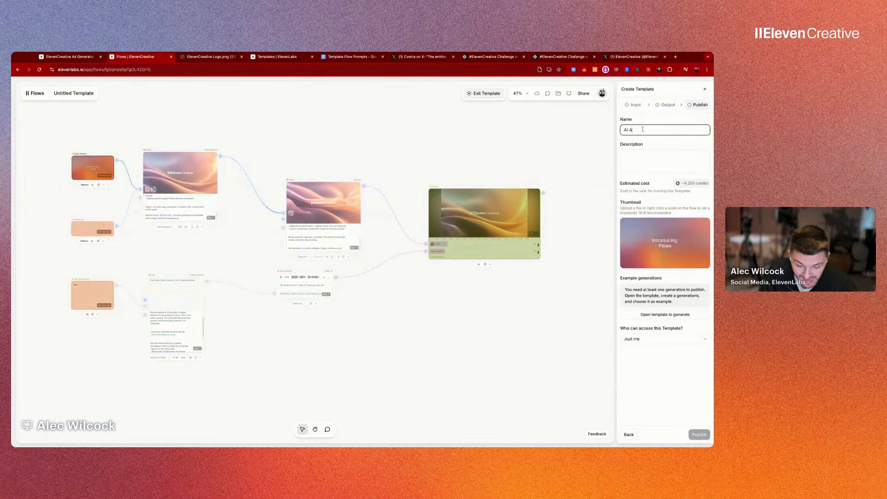
type("I Ad Generator")
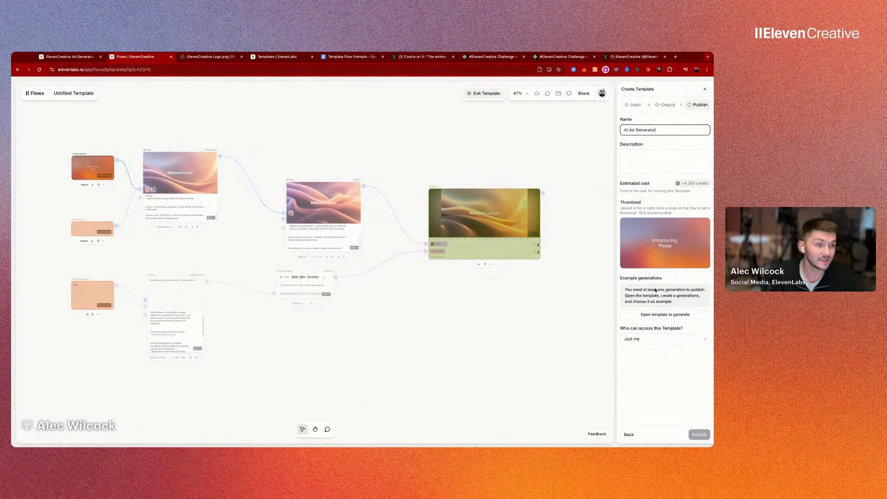
Step: Open the template for an example generation, add the logo and try to generate an ad with "Surfing" as the script text
left_click(663, 315)
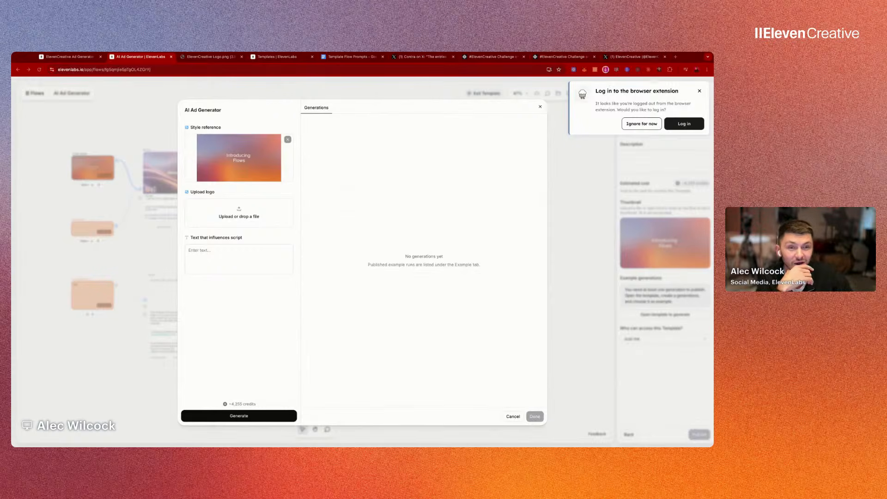
left_click(215, 268)
type("s")
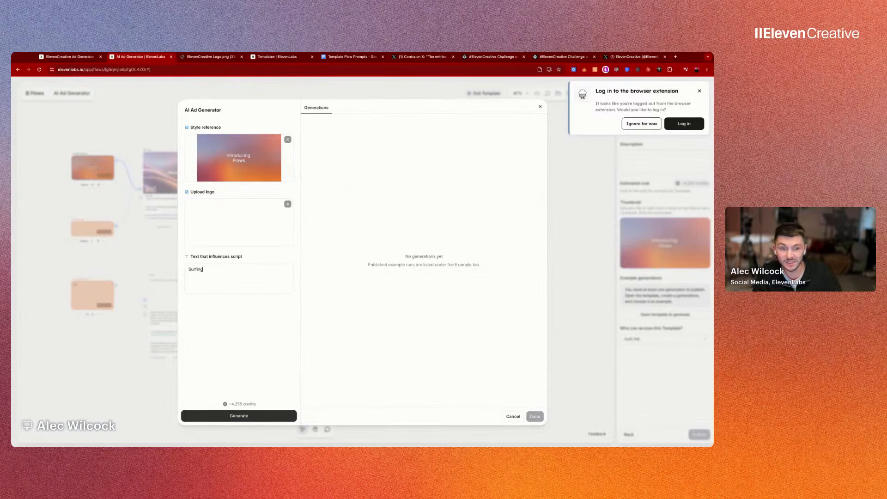
left_click(239, 416)
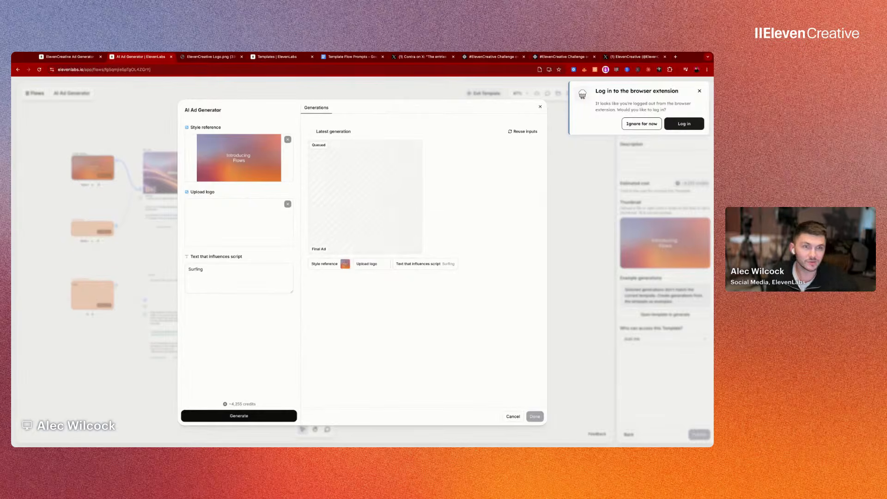
Step: Switch to the Contra #ElevenCreative Challenge page and look through its trending posts and announcement
left_click(480, 57)
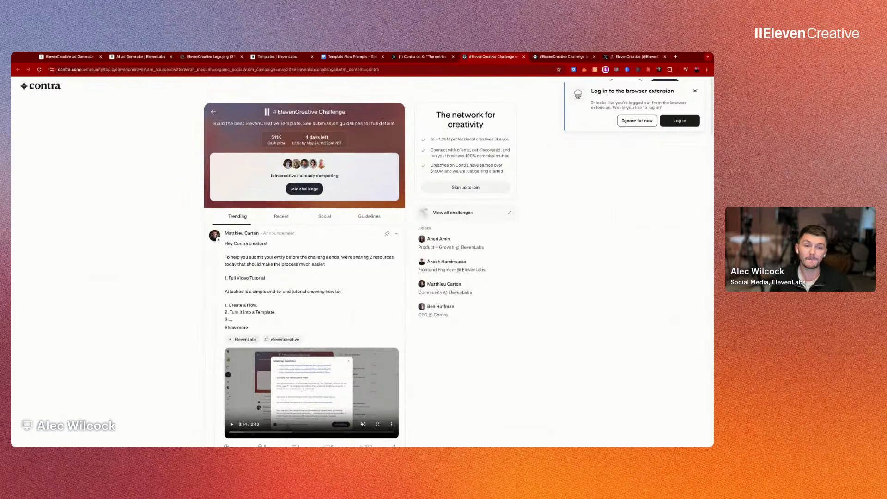
scroll(142, 194, "down", 6)
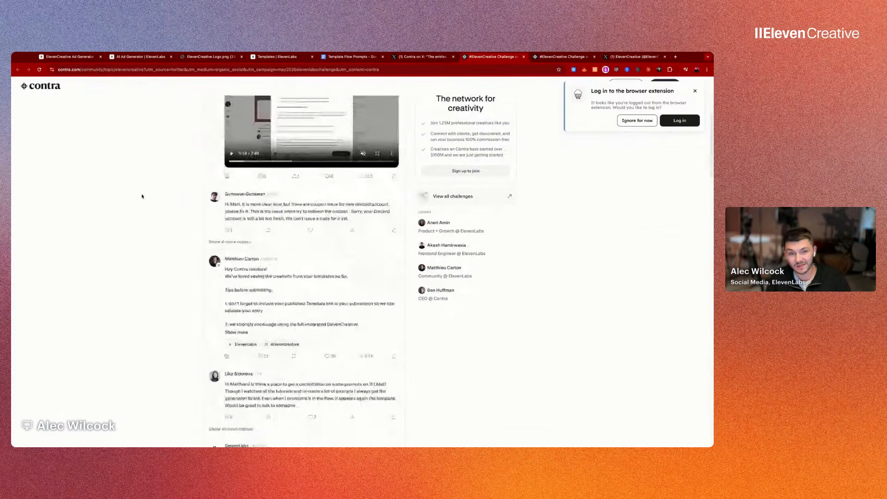
scroll(142, 197, "up", 5)
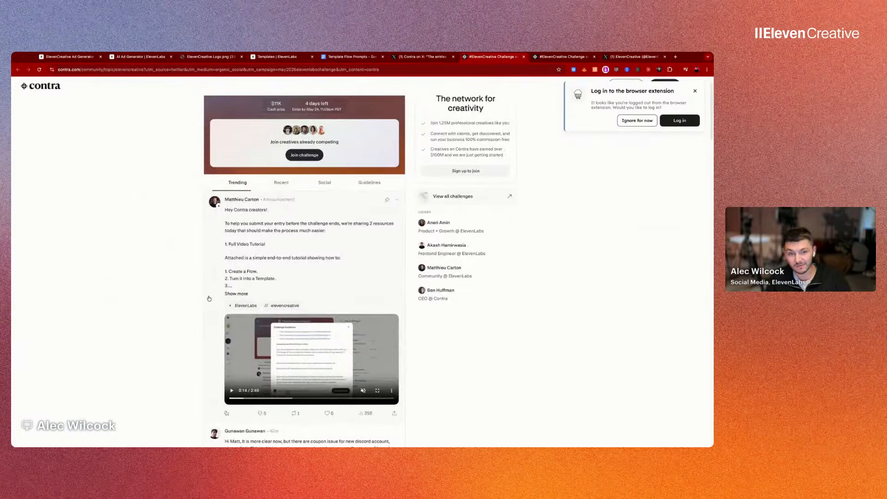
scroll(208, 295, "down", 1)
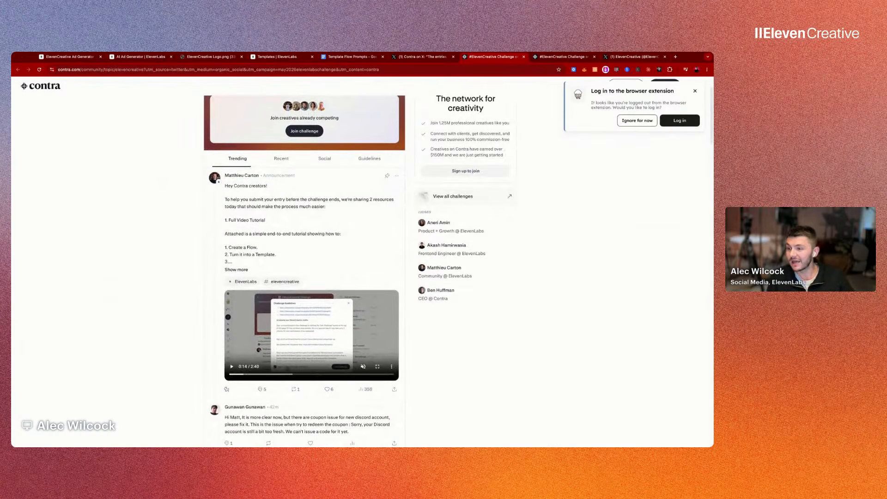
scroll(254, 145, "up", 3)
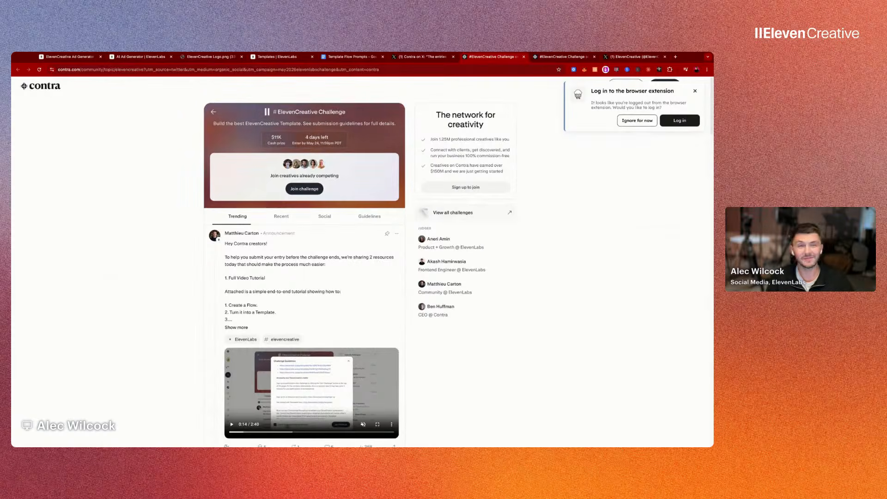
Step: Check the AI Ad Generator example generation, return to the ElevenCreative Ad Generator flow and dismiss the browser extension login prompt
left_click(152, 57)
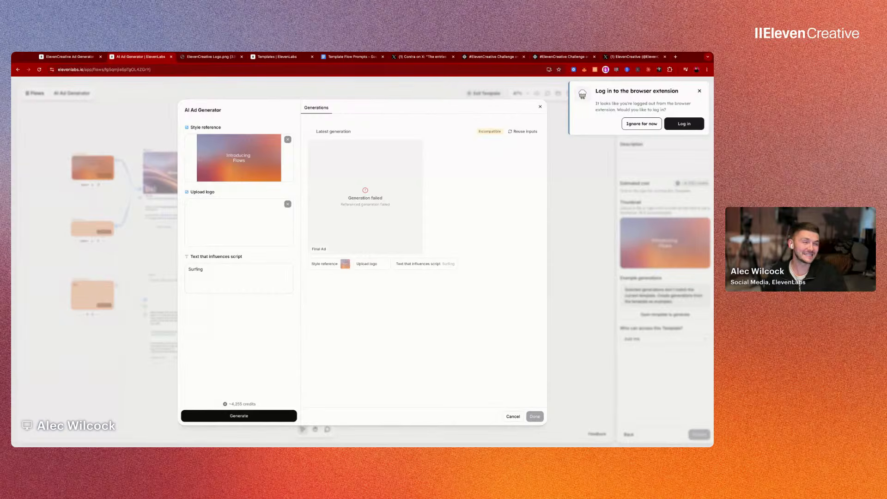
left_click(88, 57)
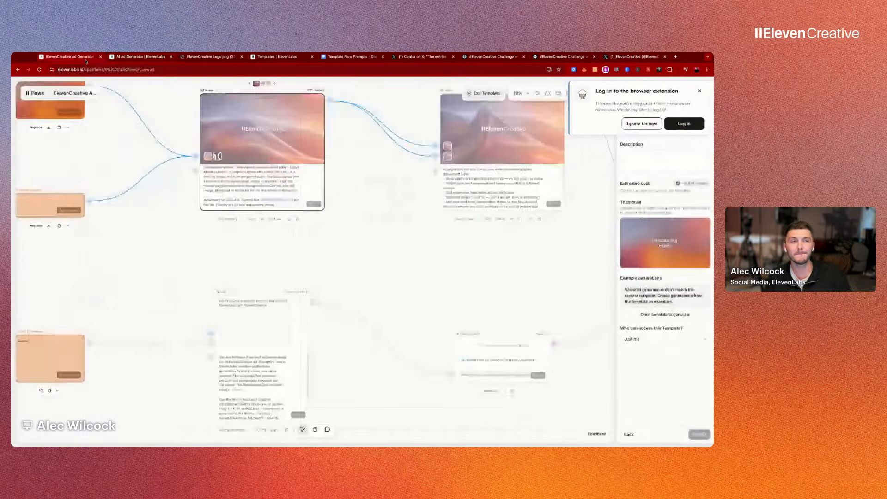
left_click(699, 91)
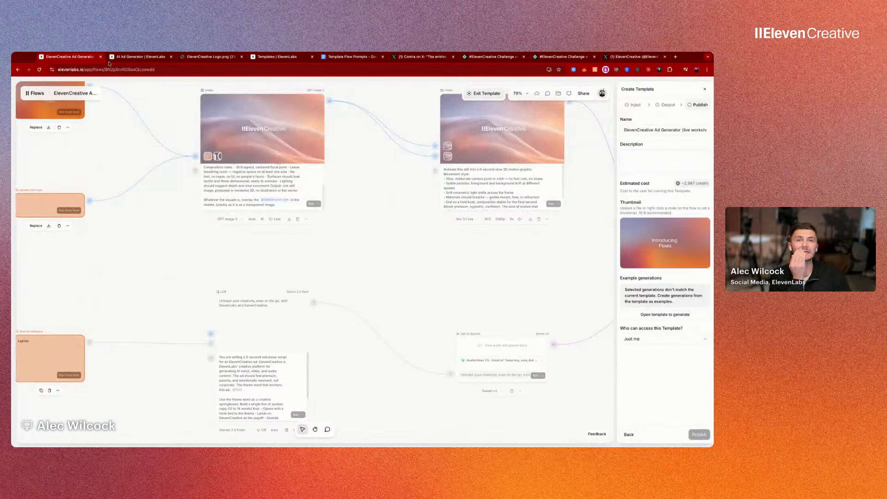
Step: Leave the flow and list your own saved templates
left_click(34, 94)
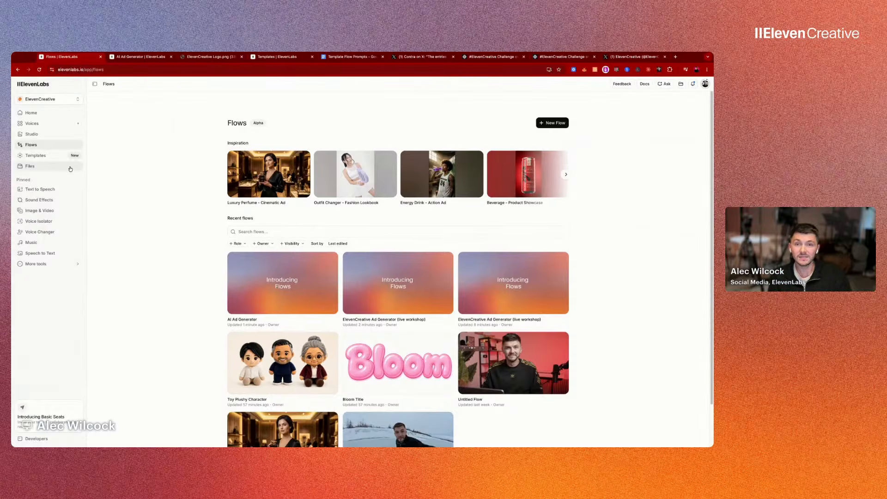
left_click(52, 156)
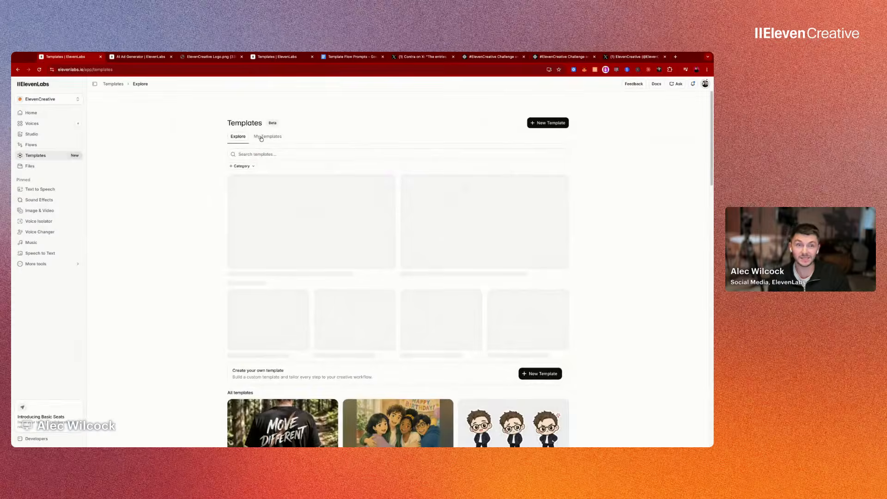
left_click(267, 137)
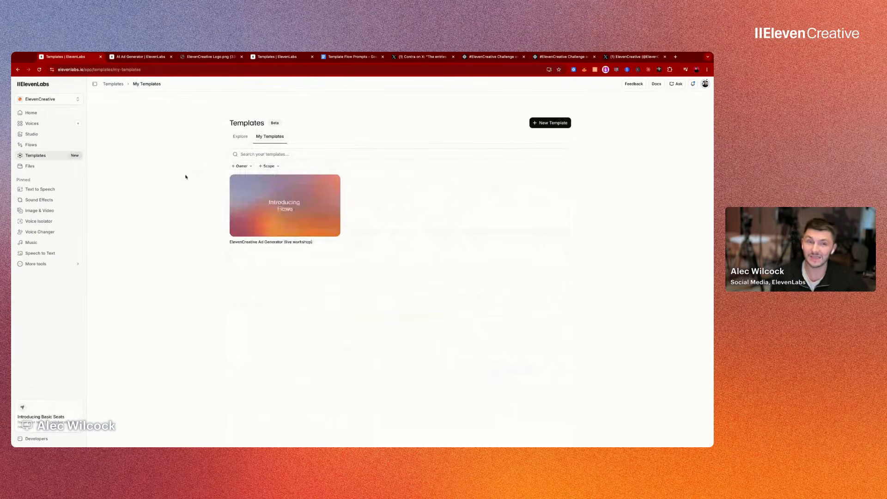
Step: Run the ElevenCreative Ad Generator (live workshop) template and examine its published example's Final Ad output and inputs up close
mouse_move(331, 183)
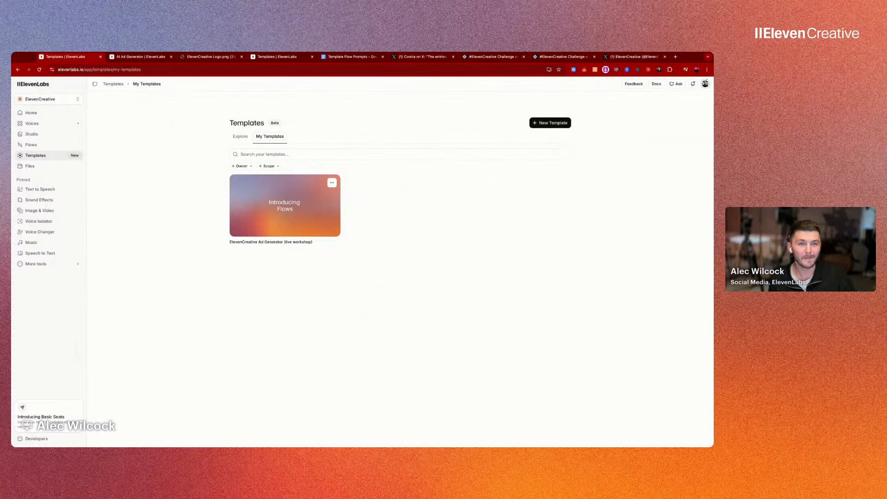
left_click(332, 183)
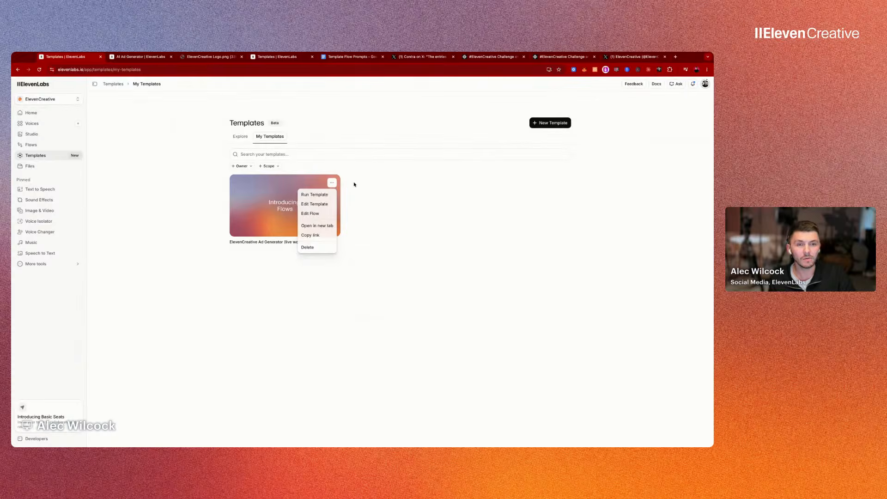
left_click(315, 195)
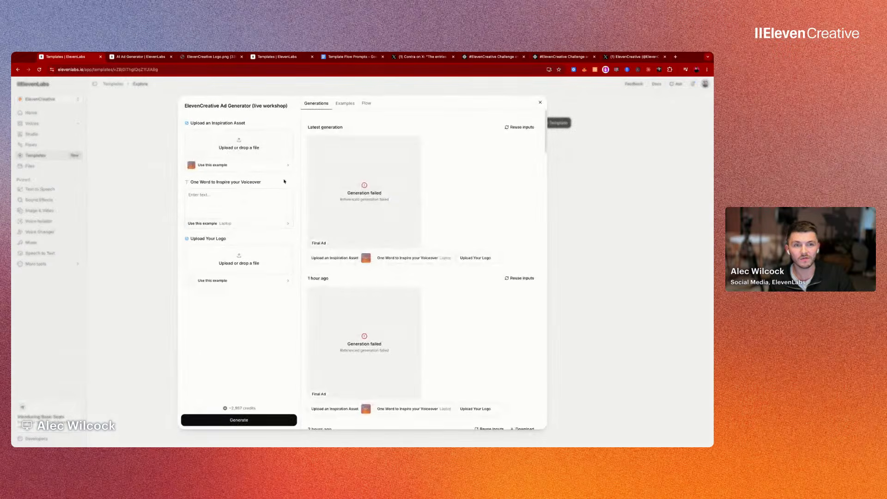
left_click(340, 106)
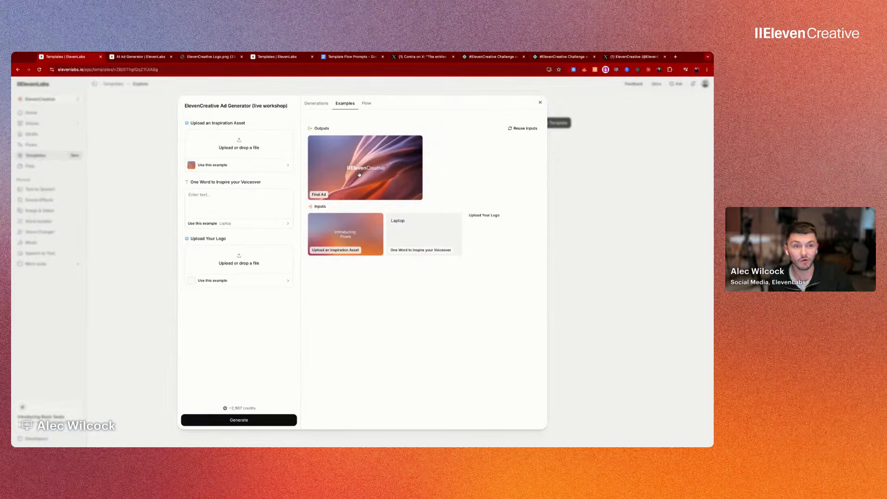
scroll(360, 170, "up", 10)
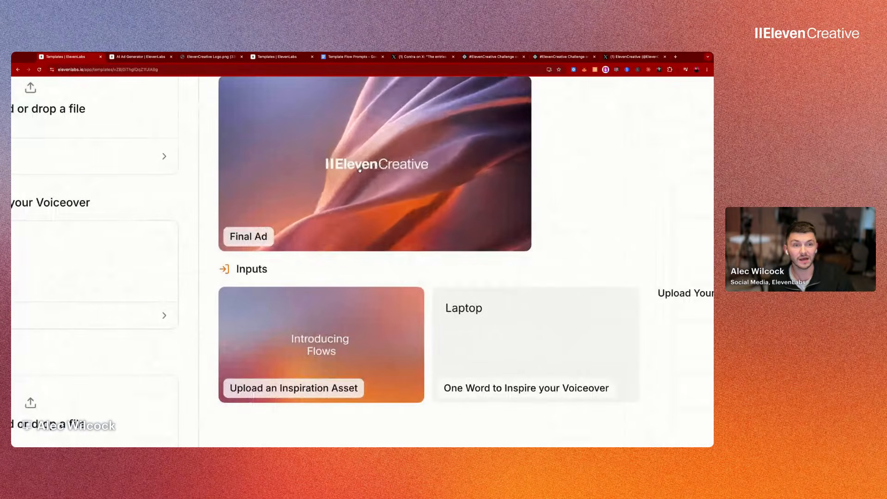
Step: Fill the template's inputs with the example logo, the voiceover word "Surfing" and a dark purple image as the inspiration asset
scroll(365, 95, "down", 10)
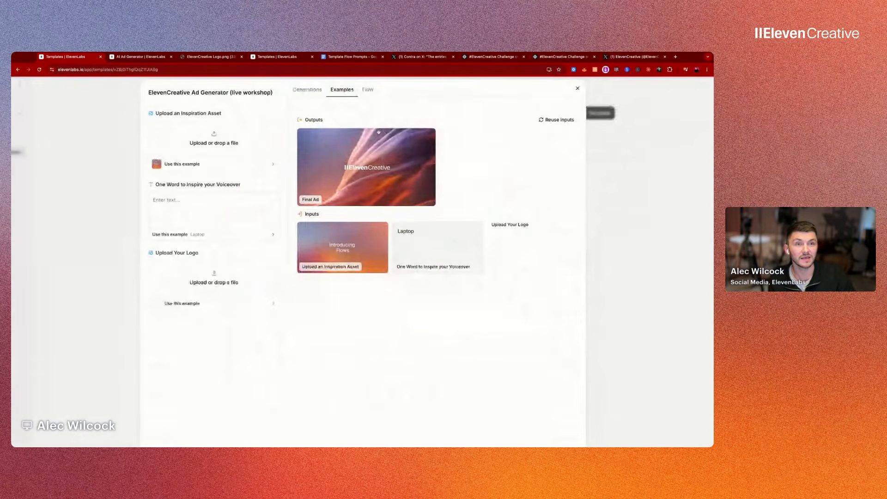
scroll(356, 174, "down", 3)
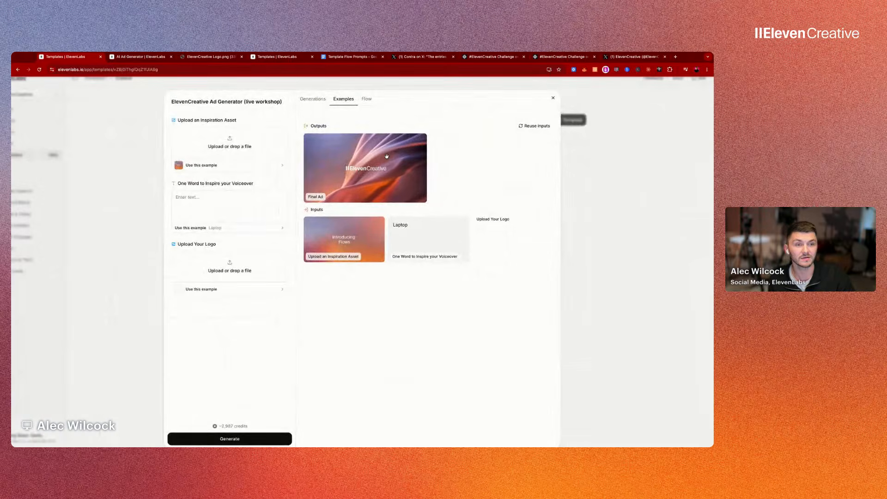
scroll(387, 157, "down", 2)
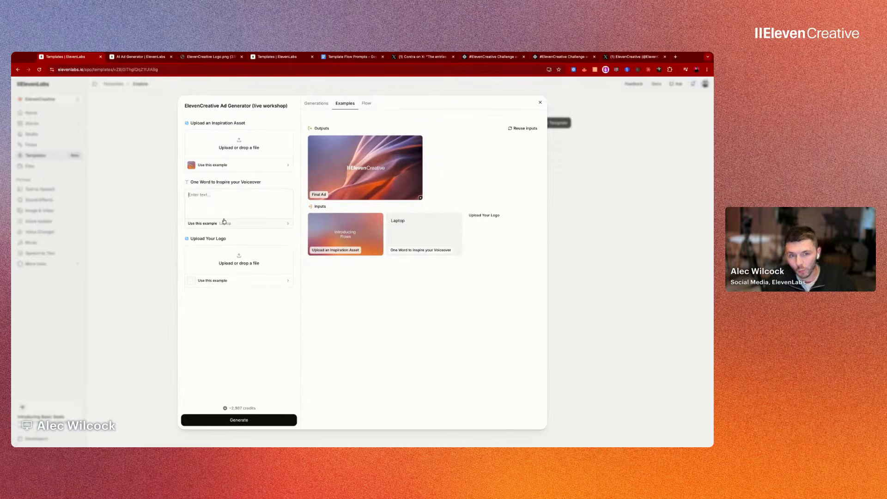
left_click(218, 280)
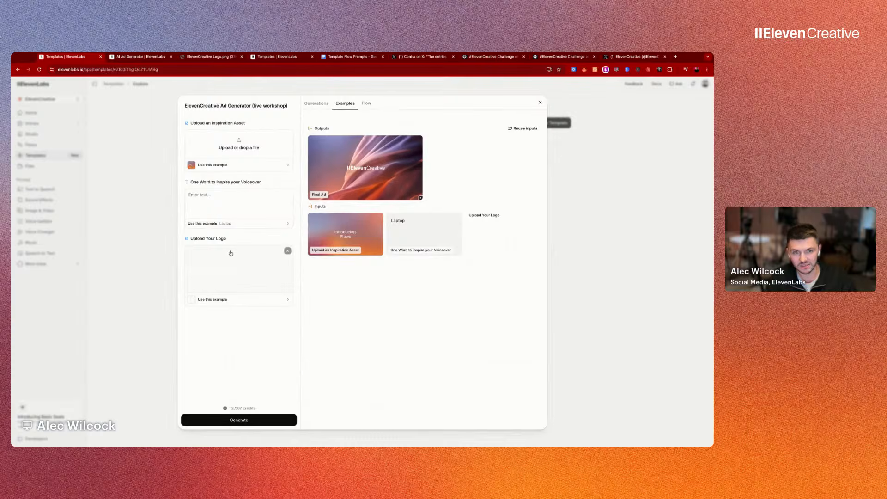
left_click(213, 202)
type("Surfing")
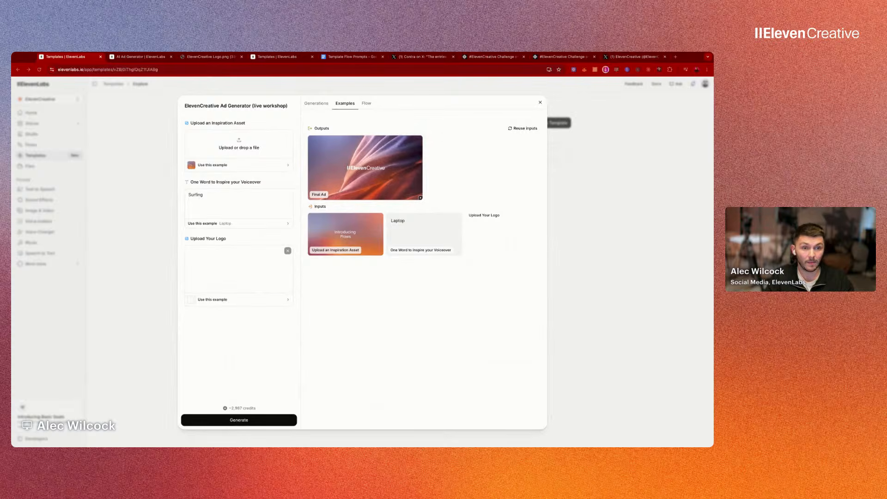
left_click(430, 313)
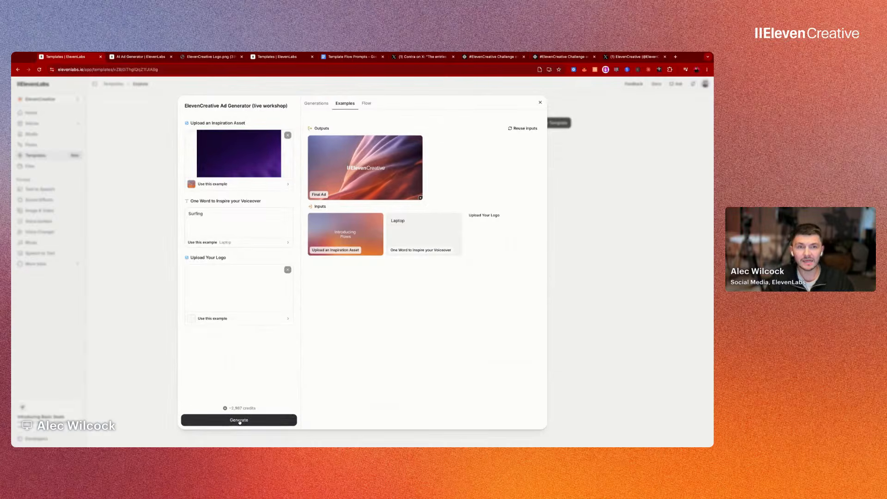
Step: Generate the ad four times from these inputs and look through the queued runs in the generations list
left_click(239, 421)
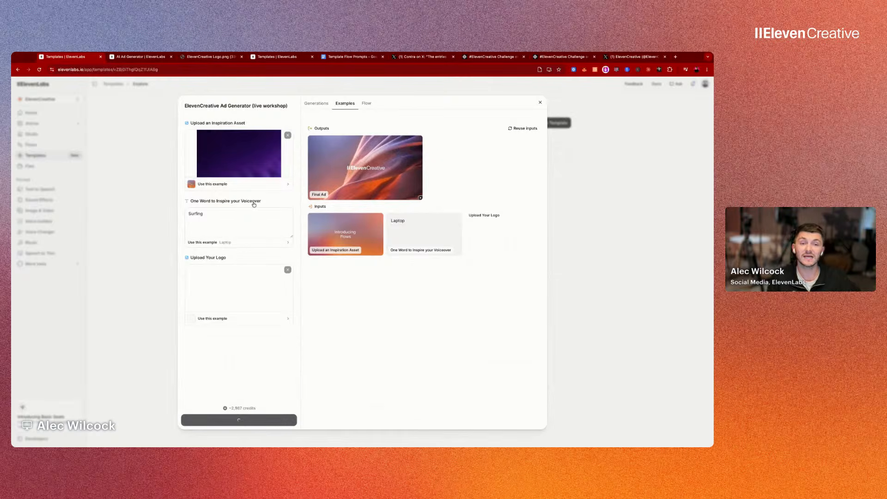
left_click(249, 421)
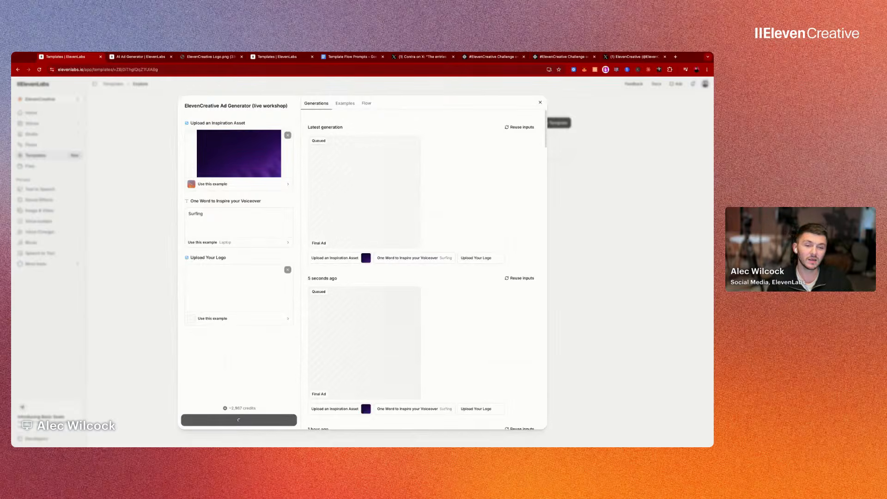
left_click(245, 420)
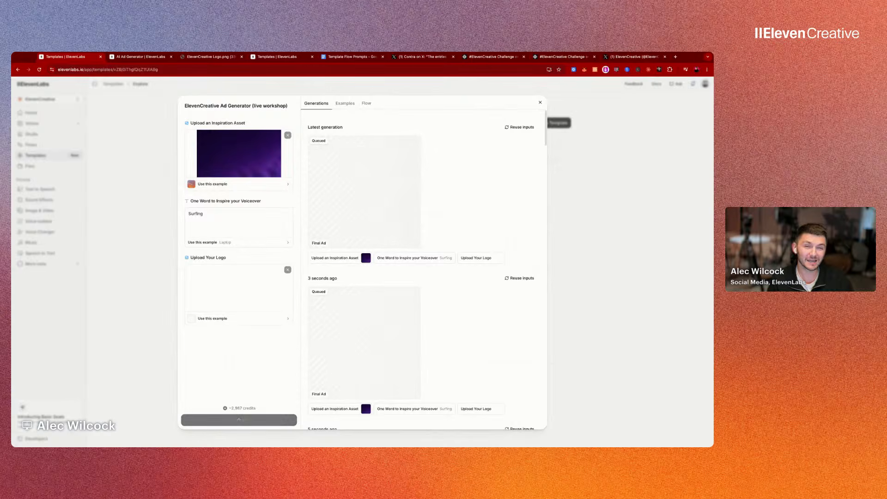
left_click(245, 420)
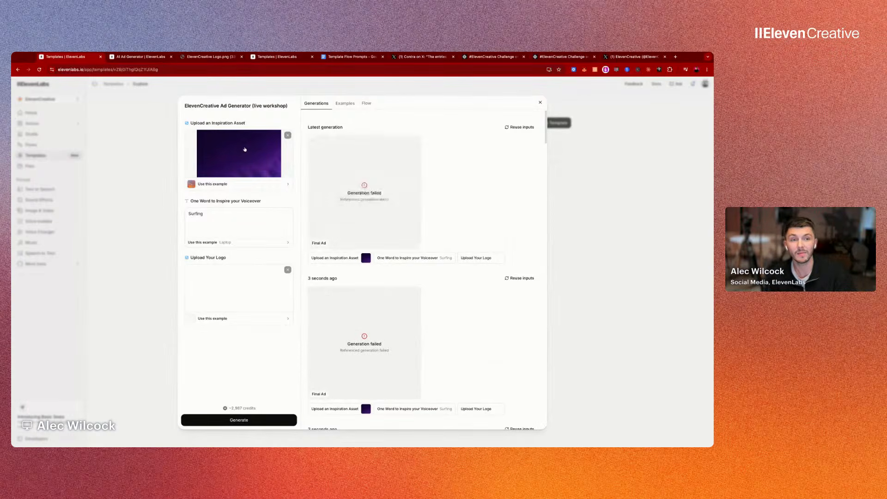
scroll(358, 242, "down", 4)
scroll(359, 243, "down", 2)
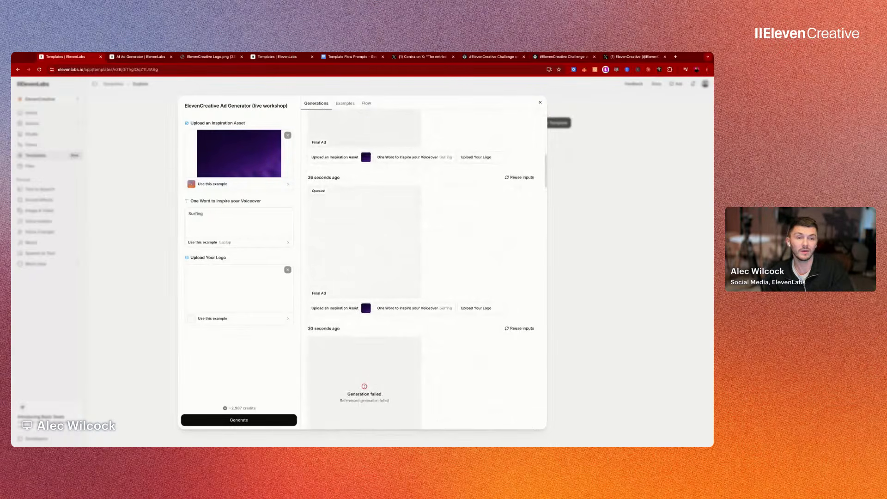
scroll(359, 241, "up", 4)
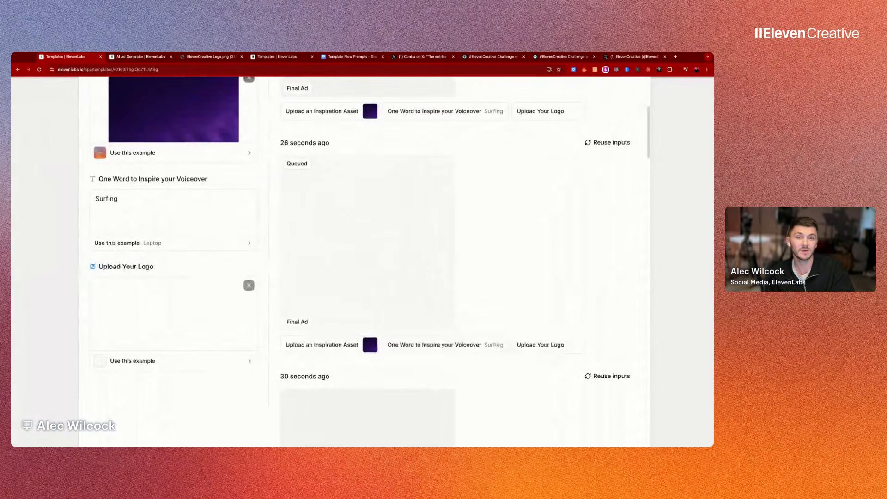